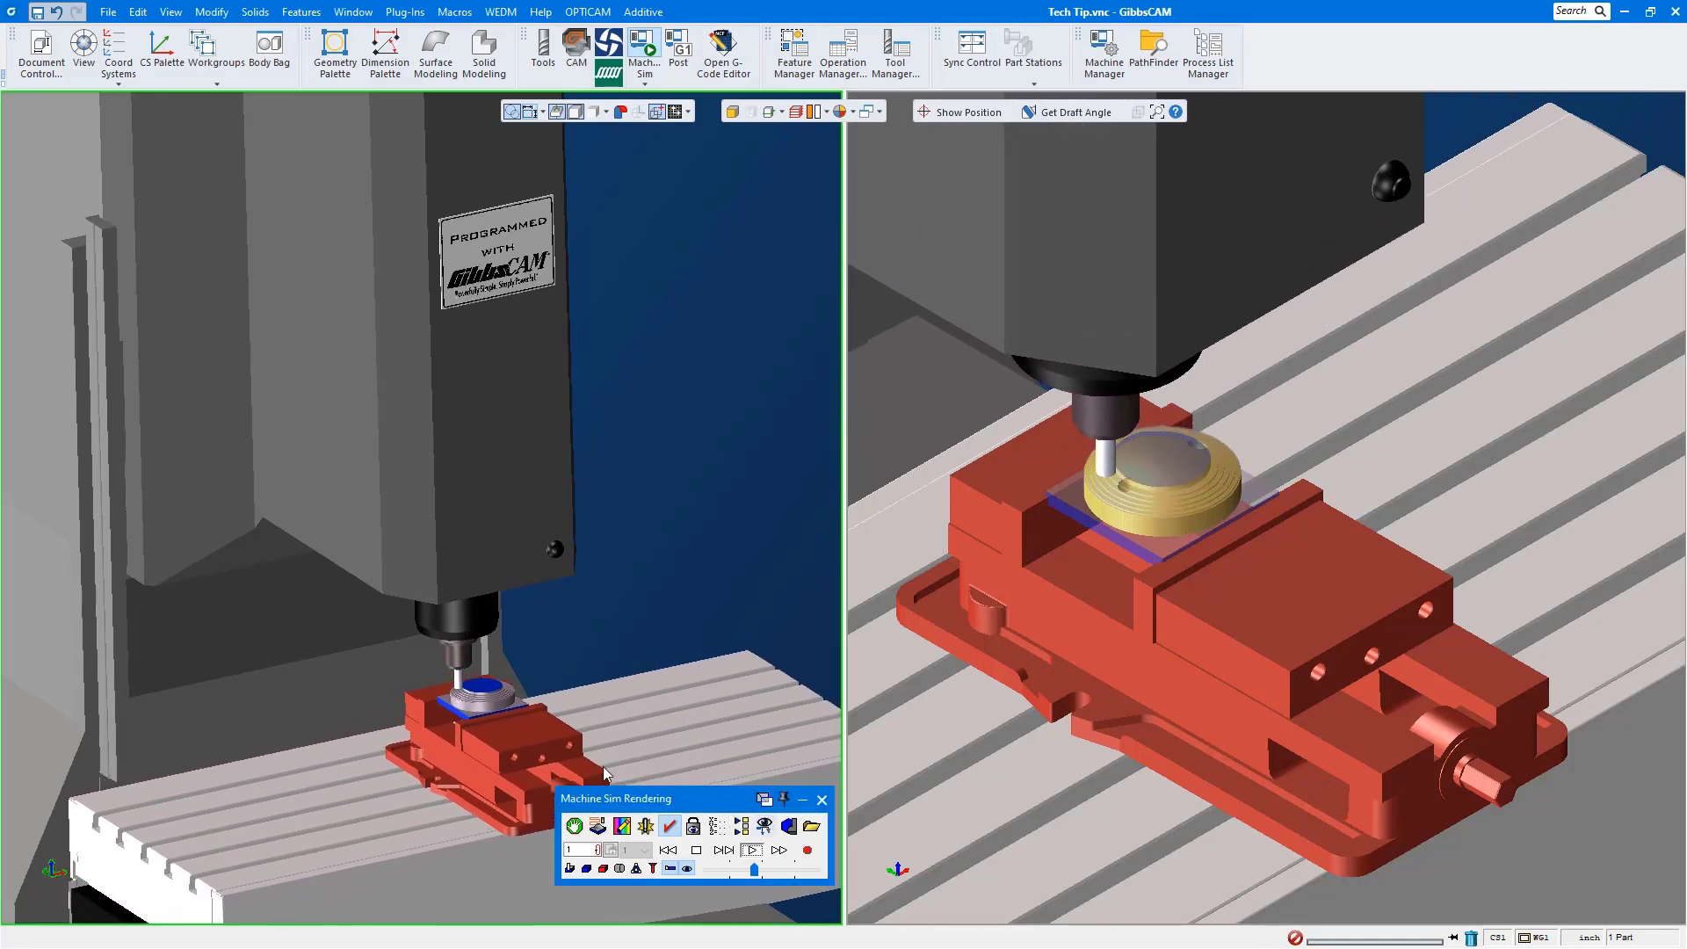
- Open the Tech Tip 1 part file without saving changes to Tech Tip.vnc
left_click(108, 12)
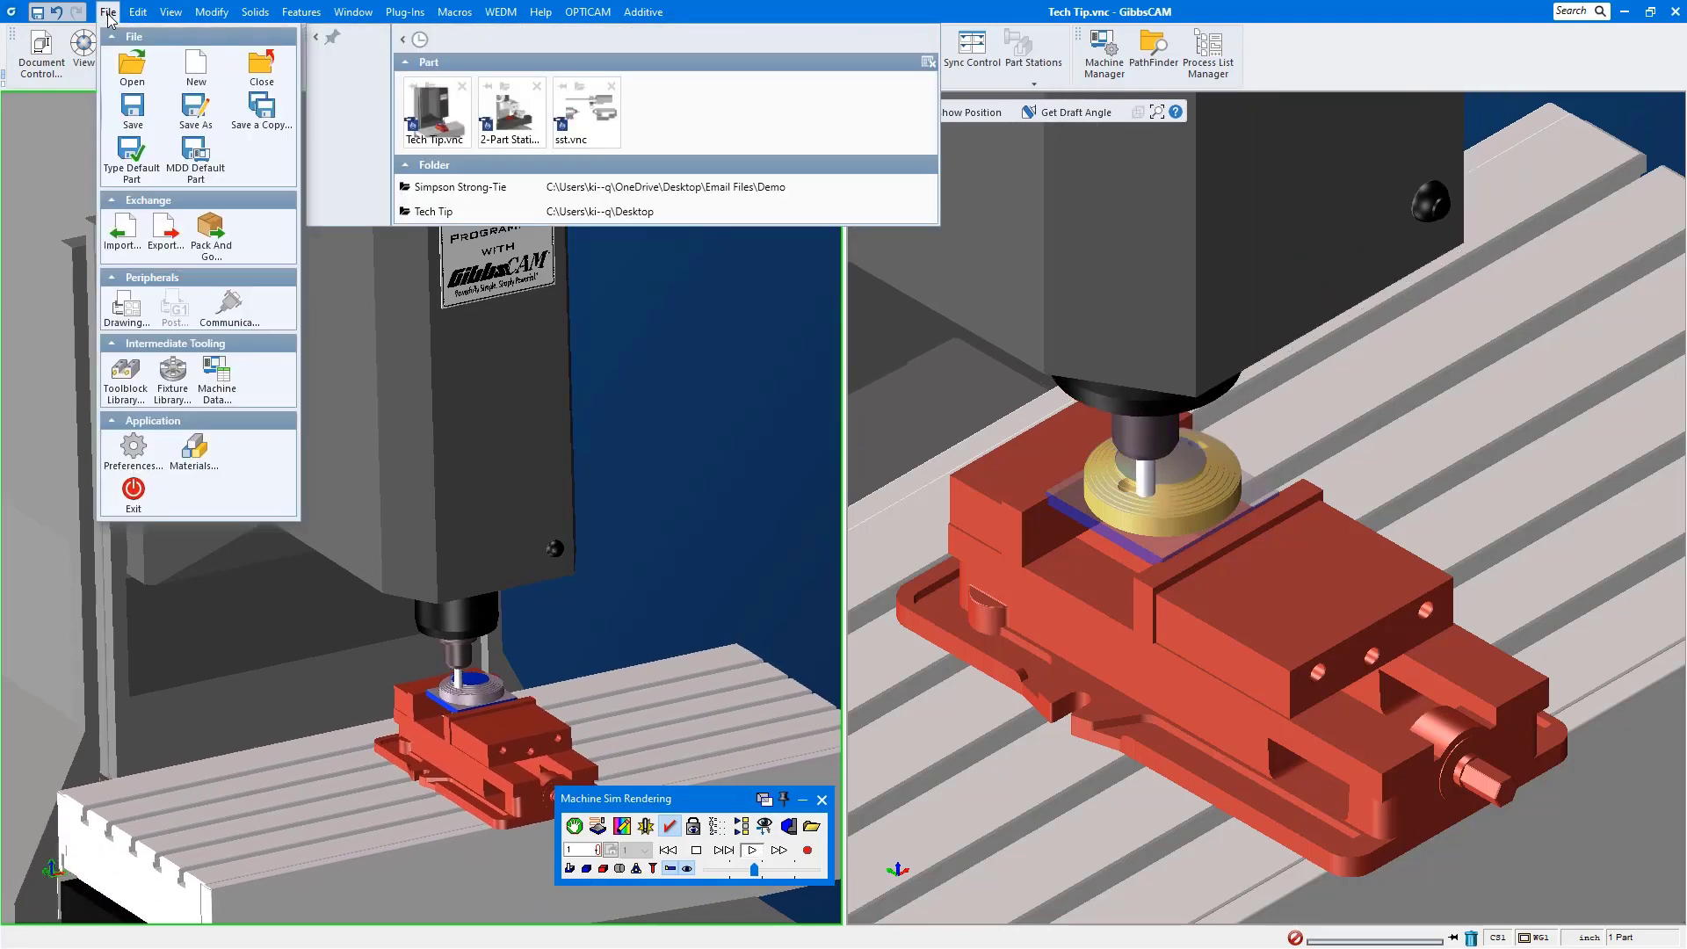
left_click(499, 452)
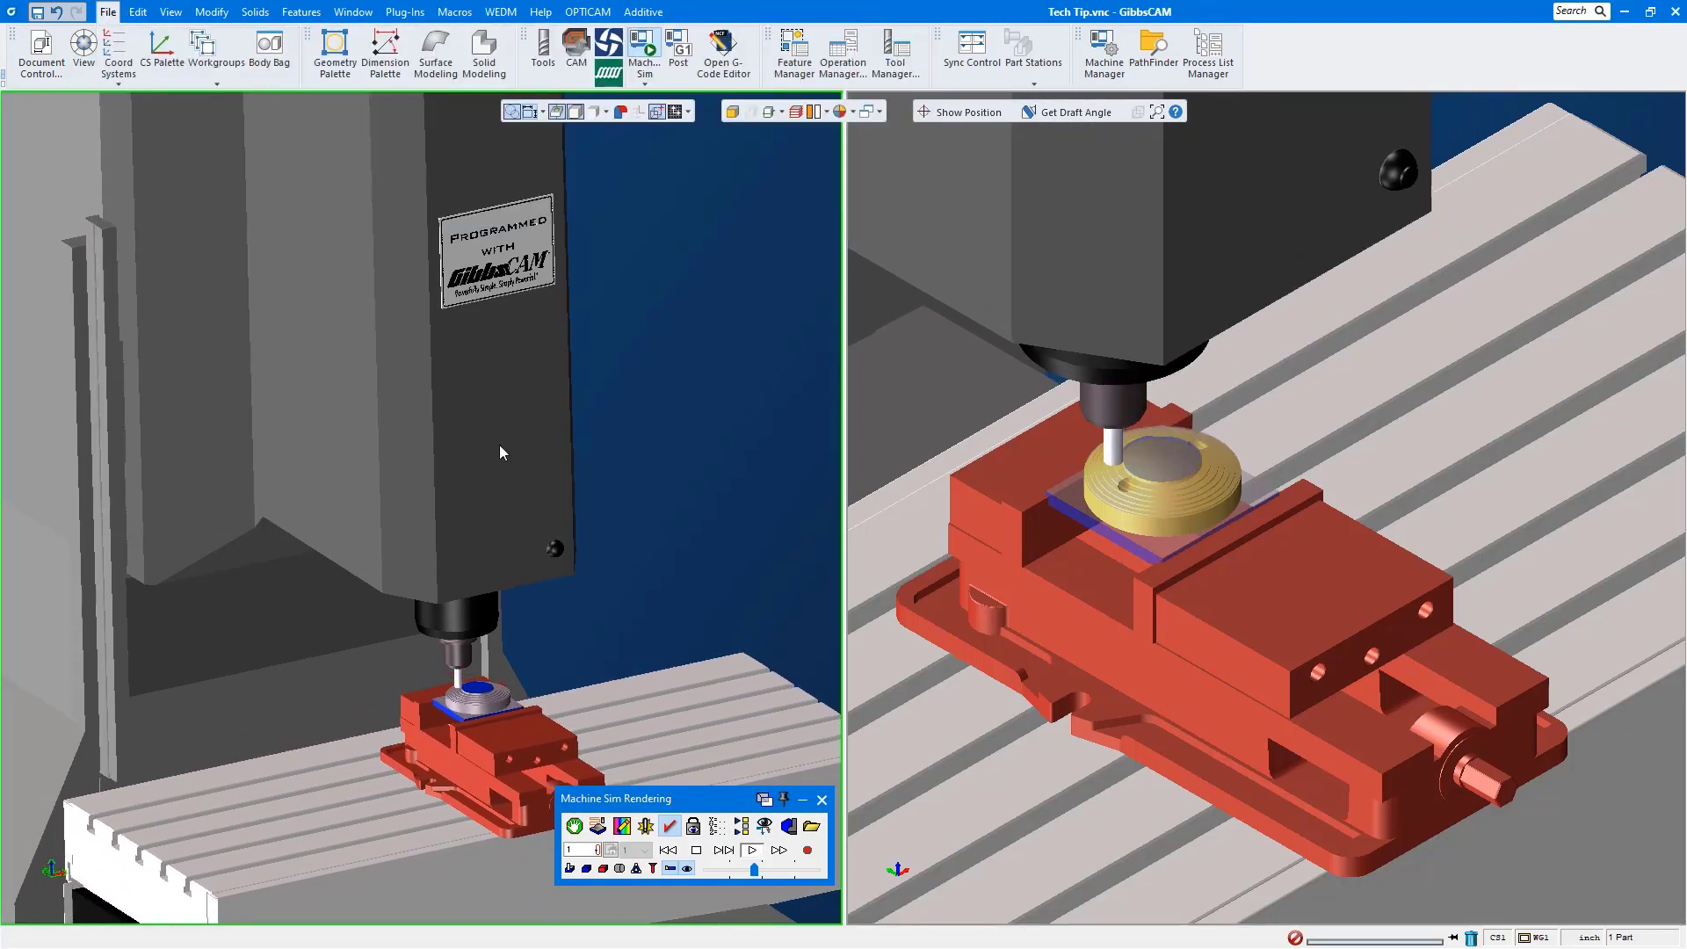
left_click(478, 146)
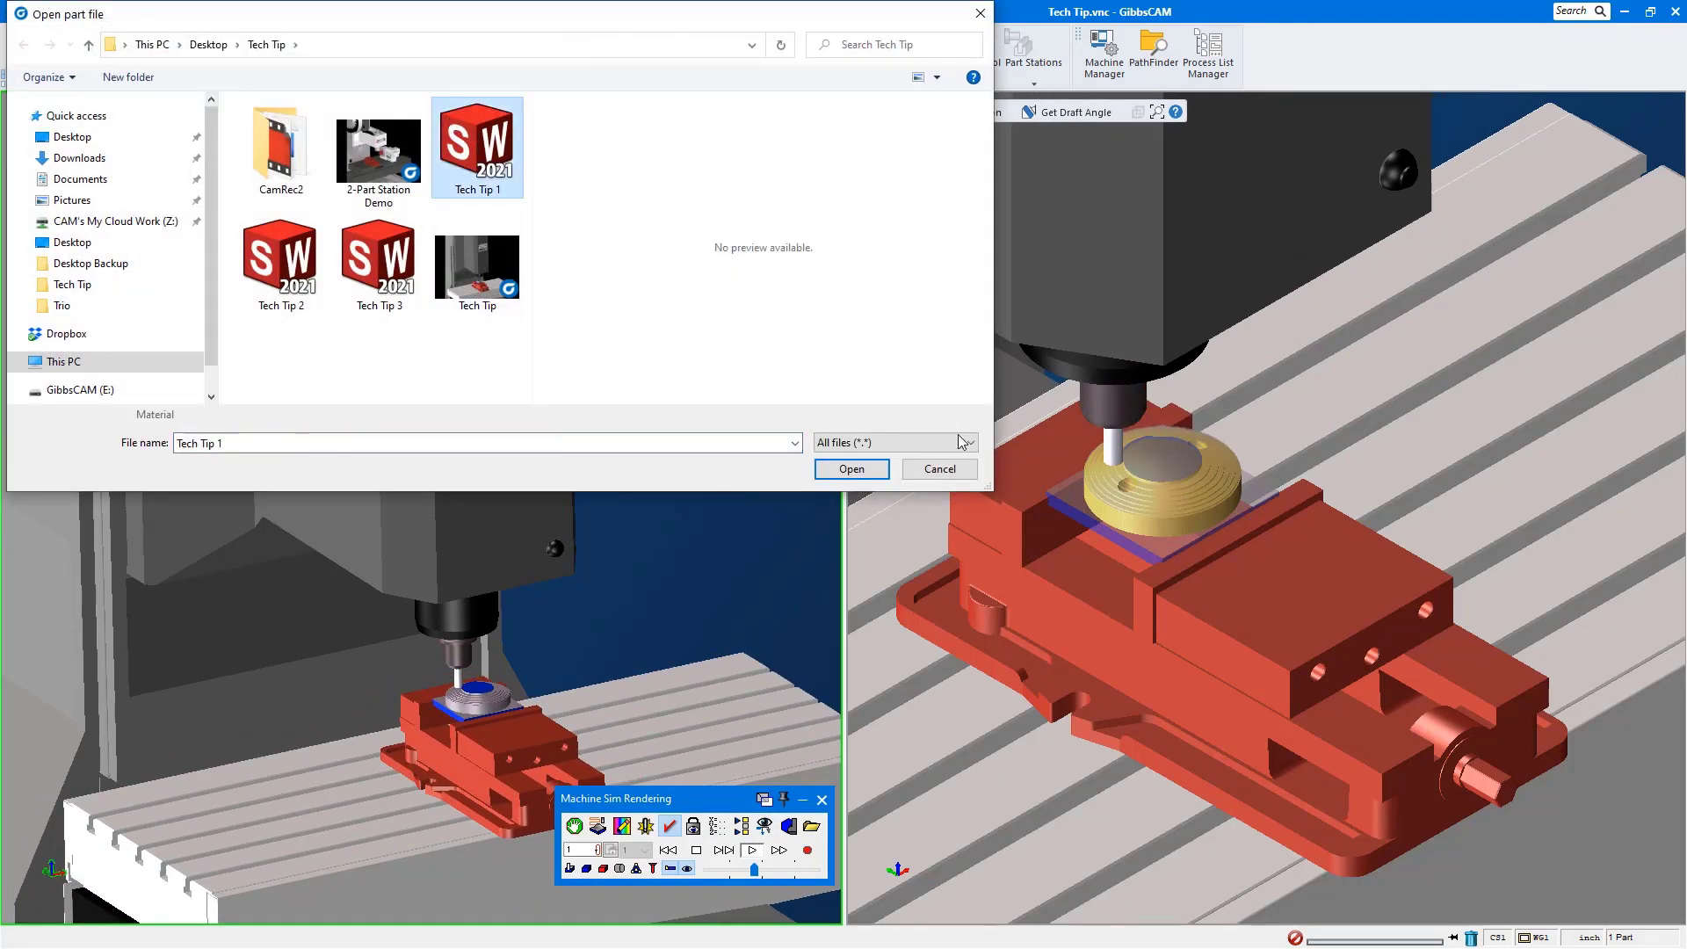
left_click(859, 472)
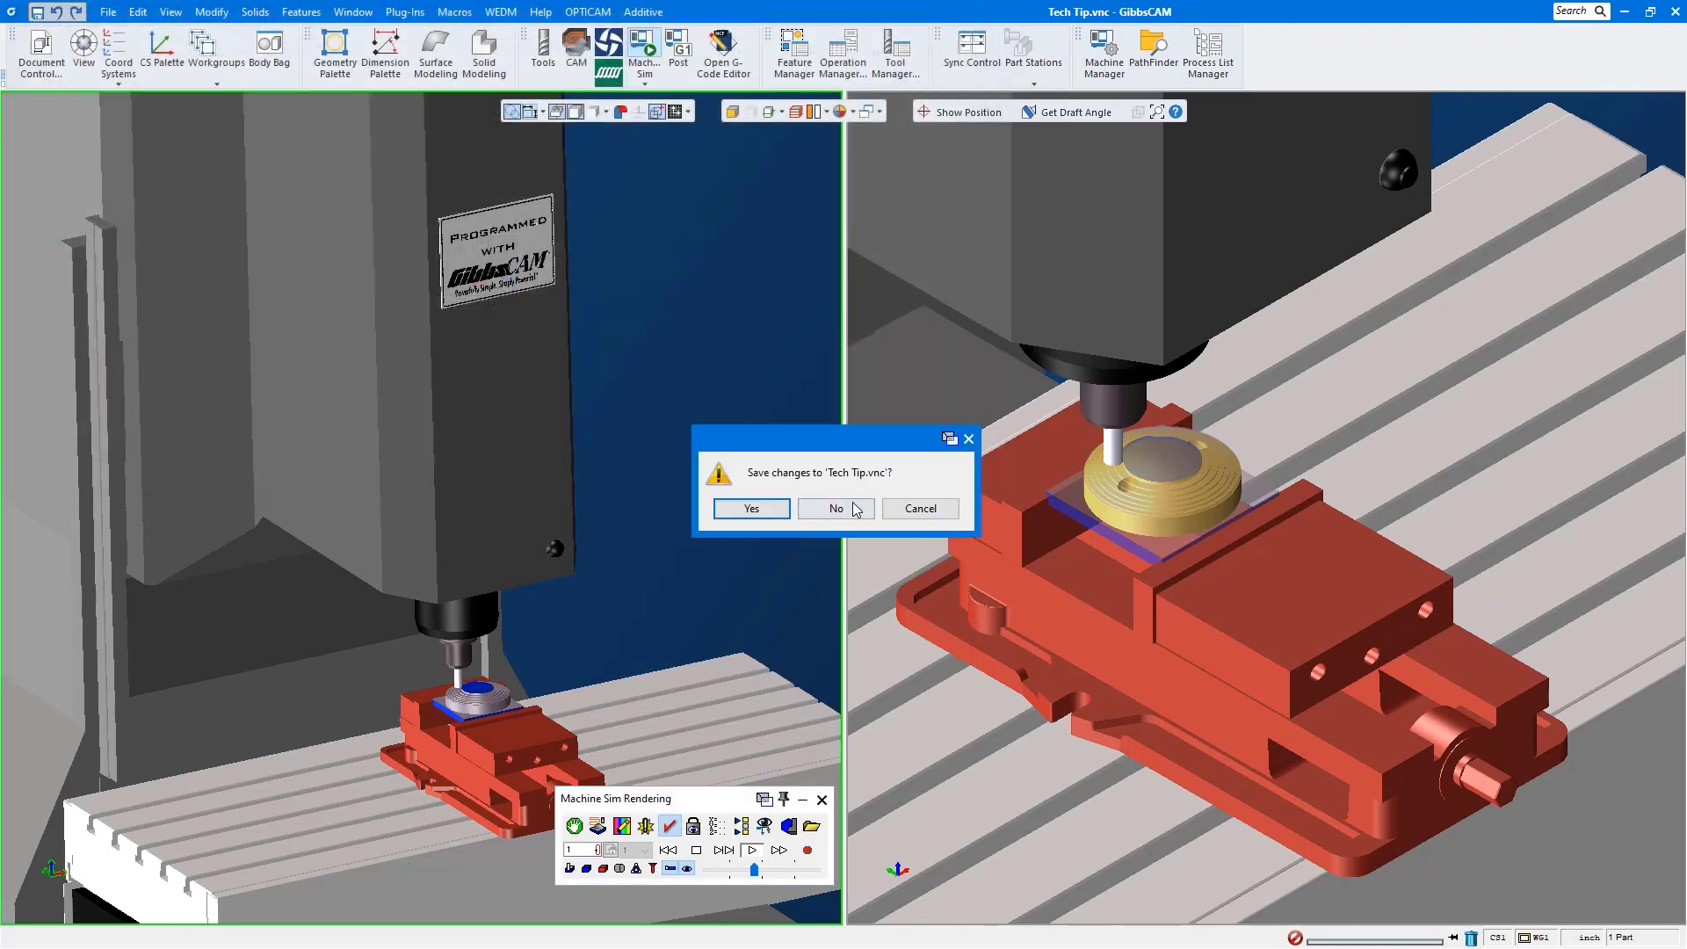
left_click(835, 508)
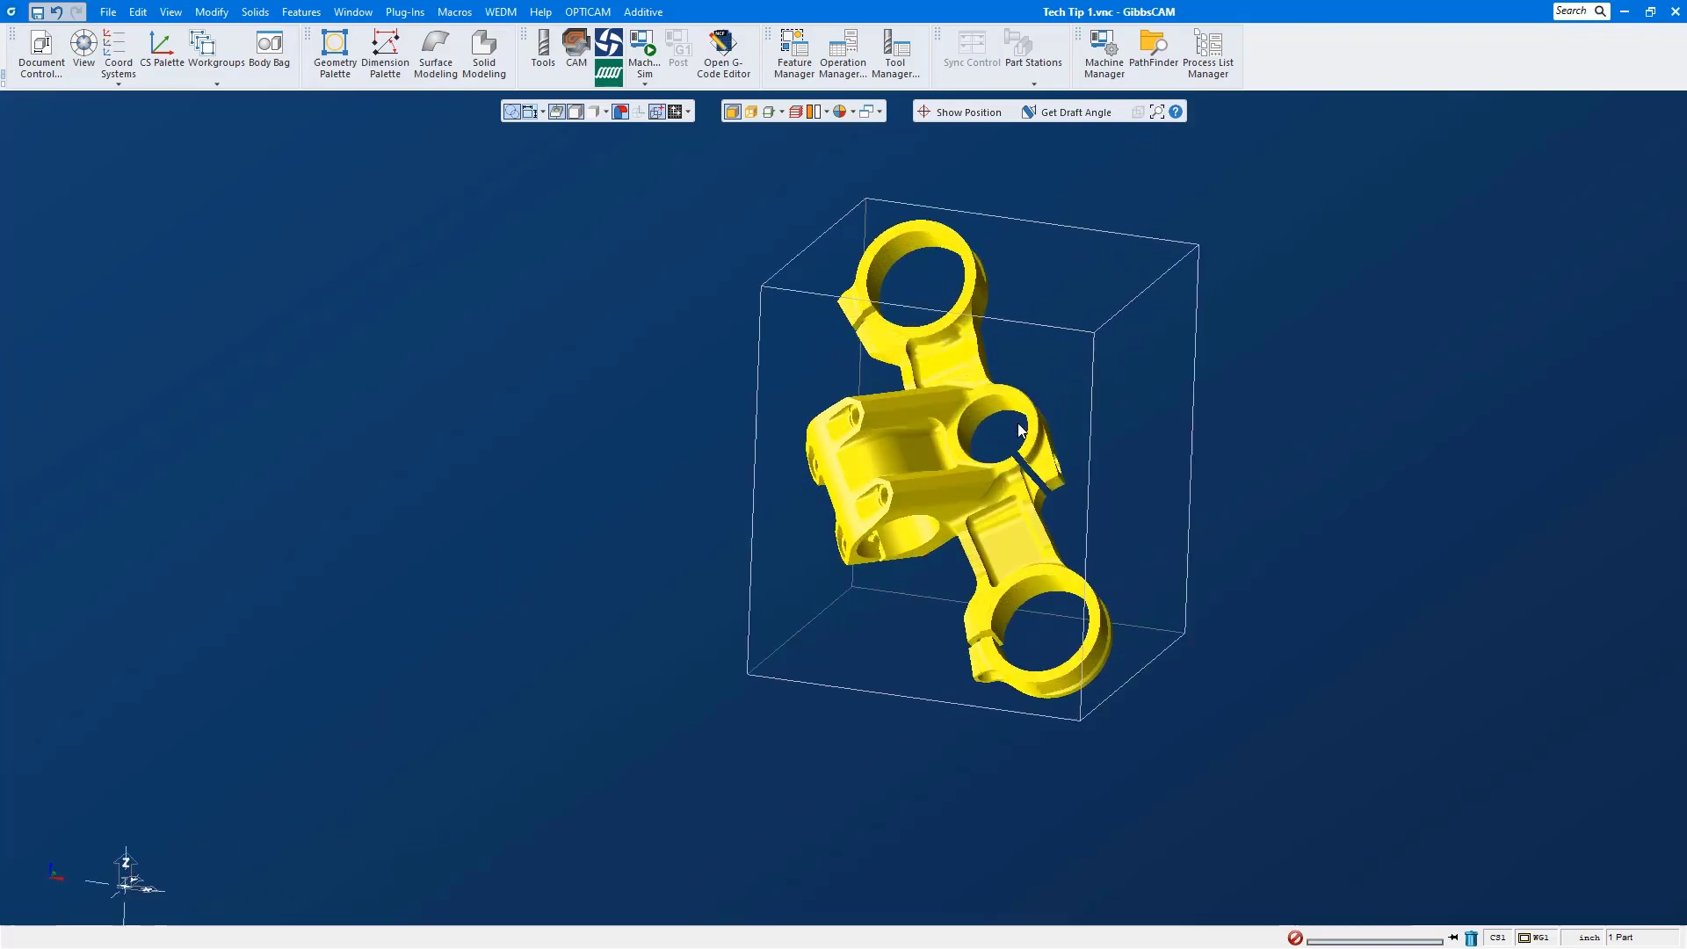
- Lay the part flat by applying Align Face to CS to the face around the middle hole
left_click(1081, 524)
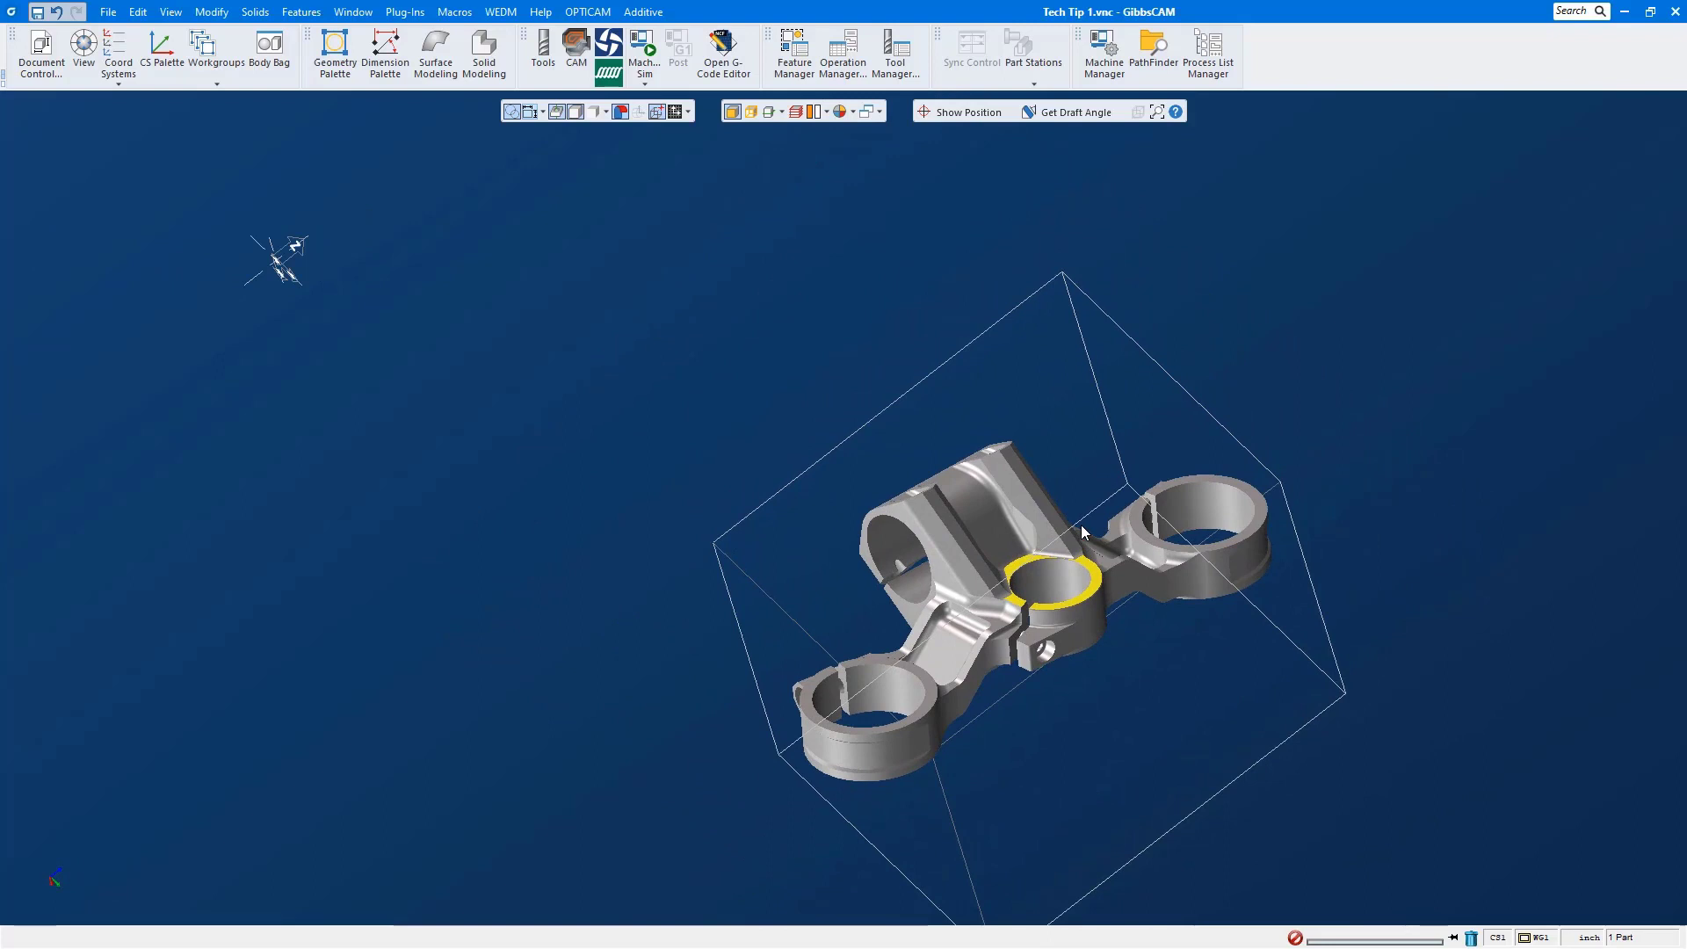
right_click(1072, 593)
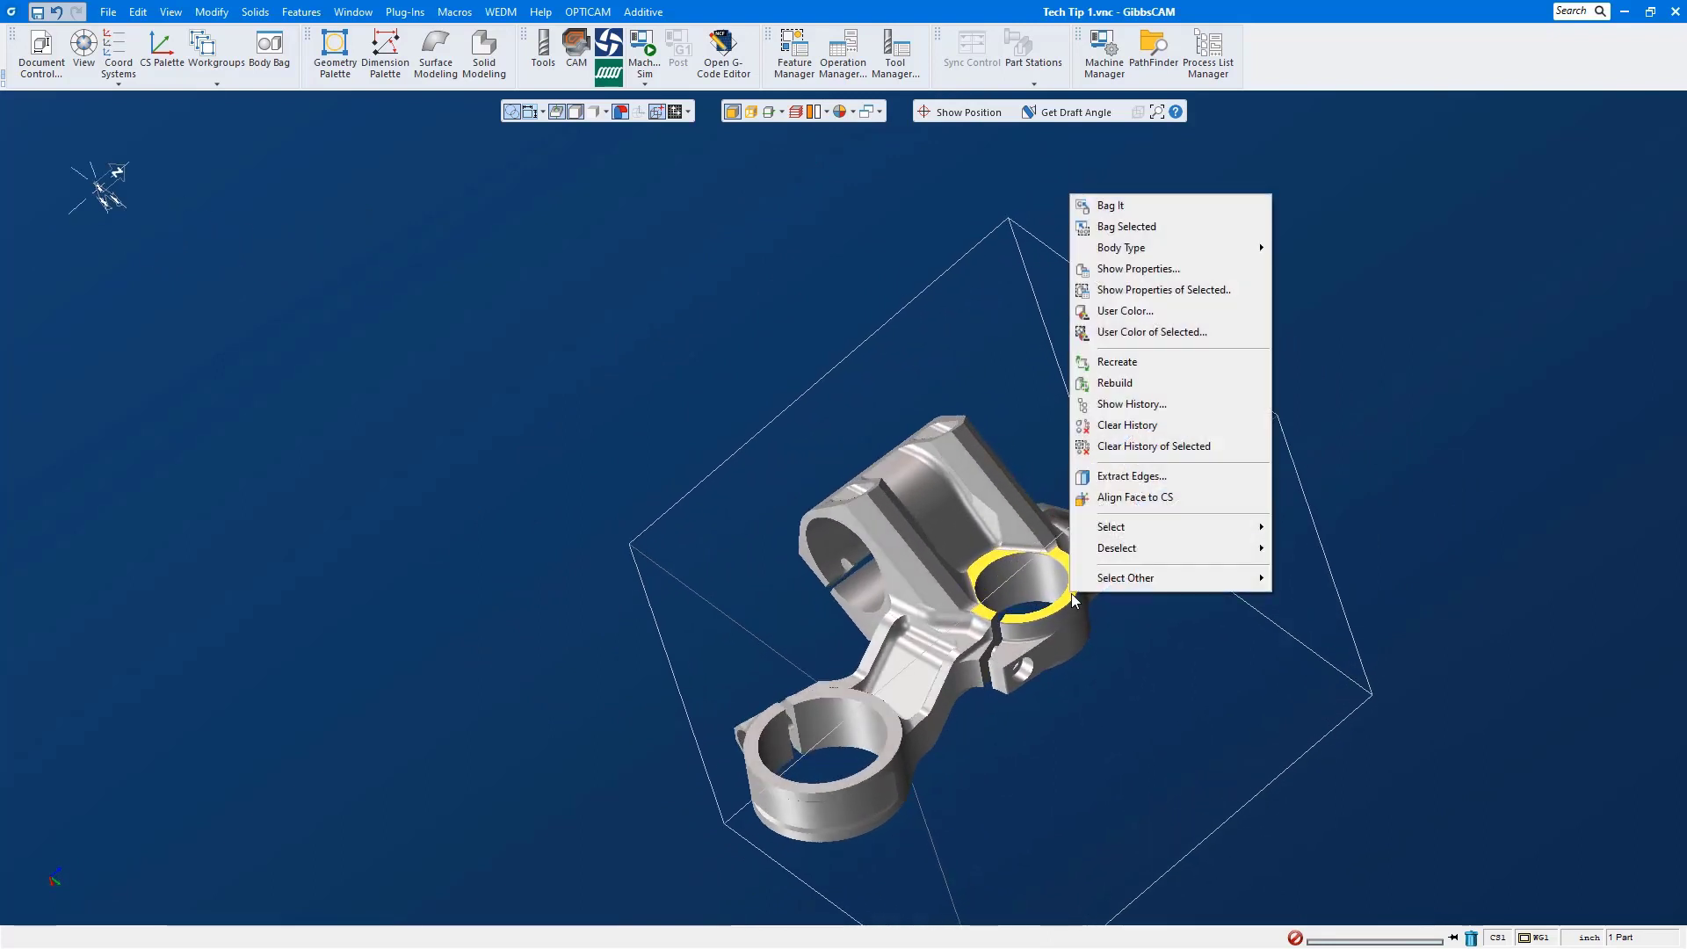
left_click(1130, 510)
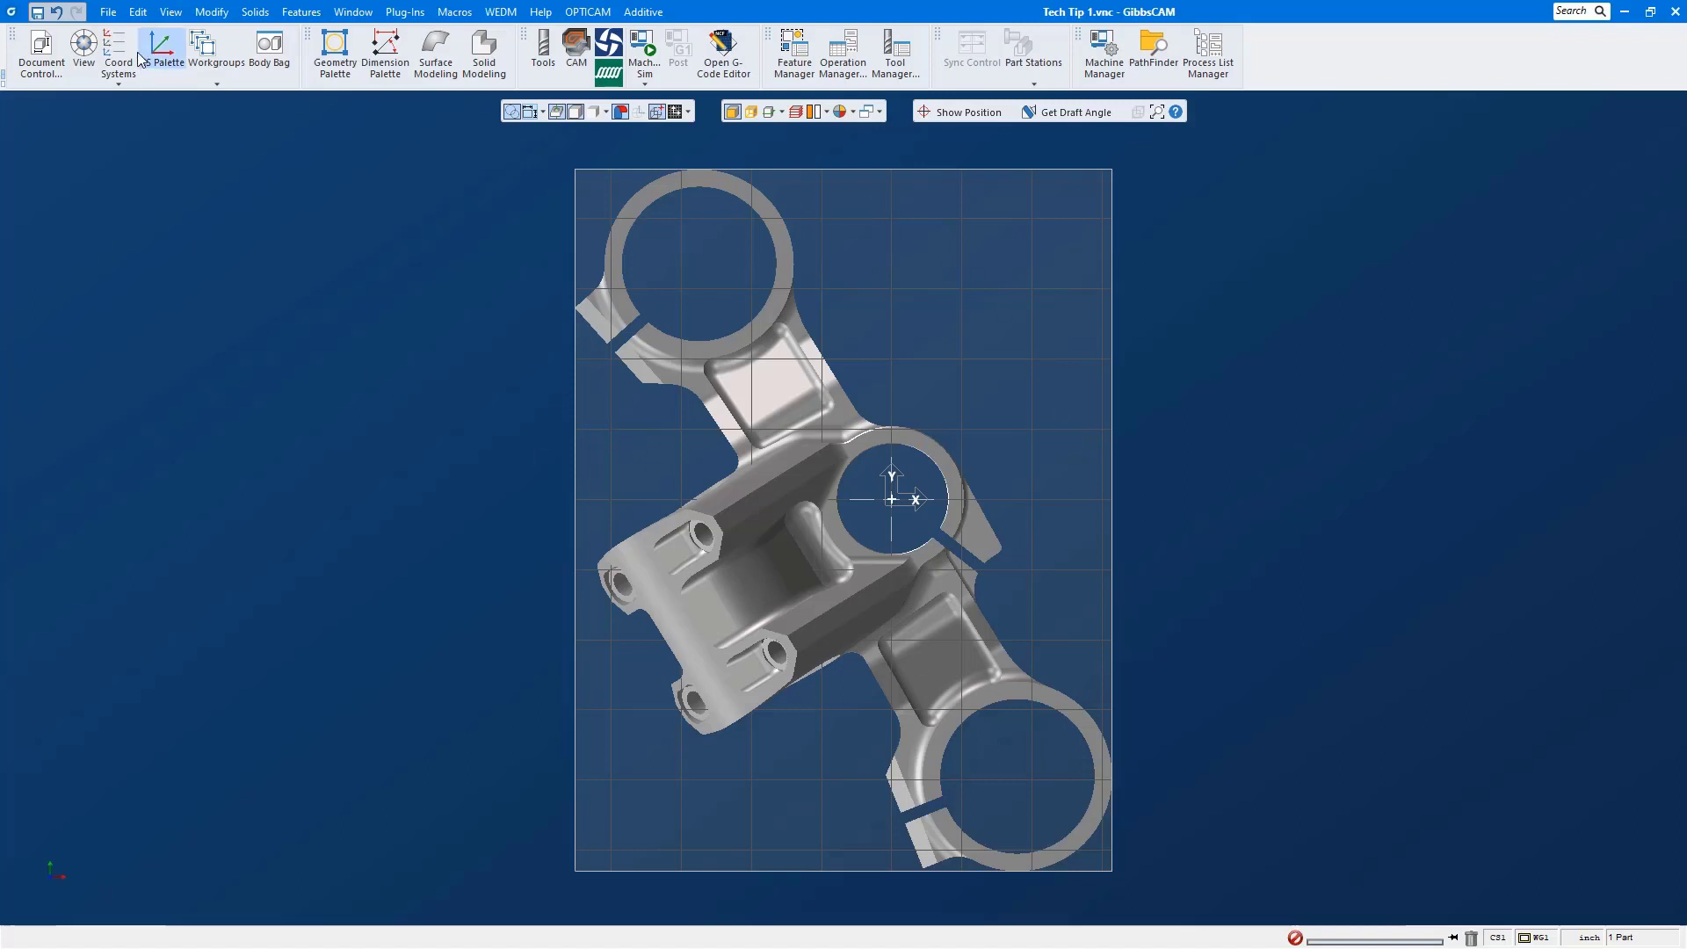
- Create a new User CS from the CS Palette and switch to an isometric view
left_click(161, 49)
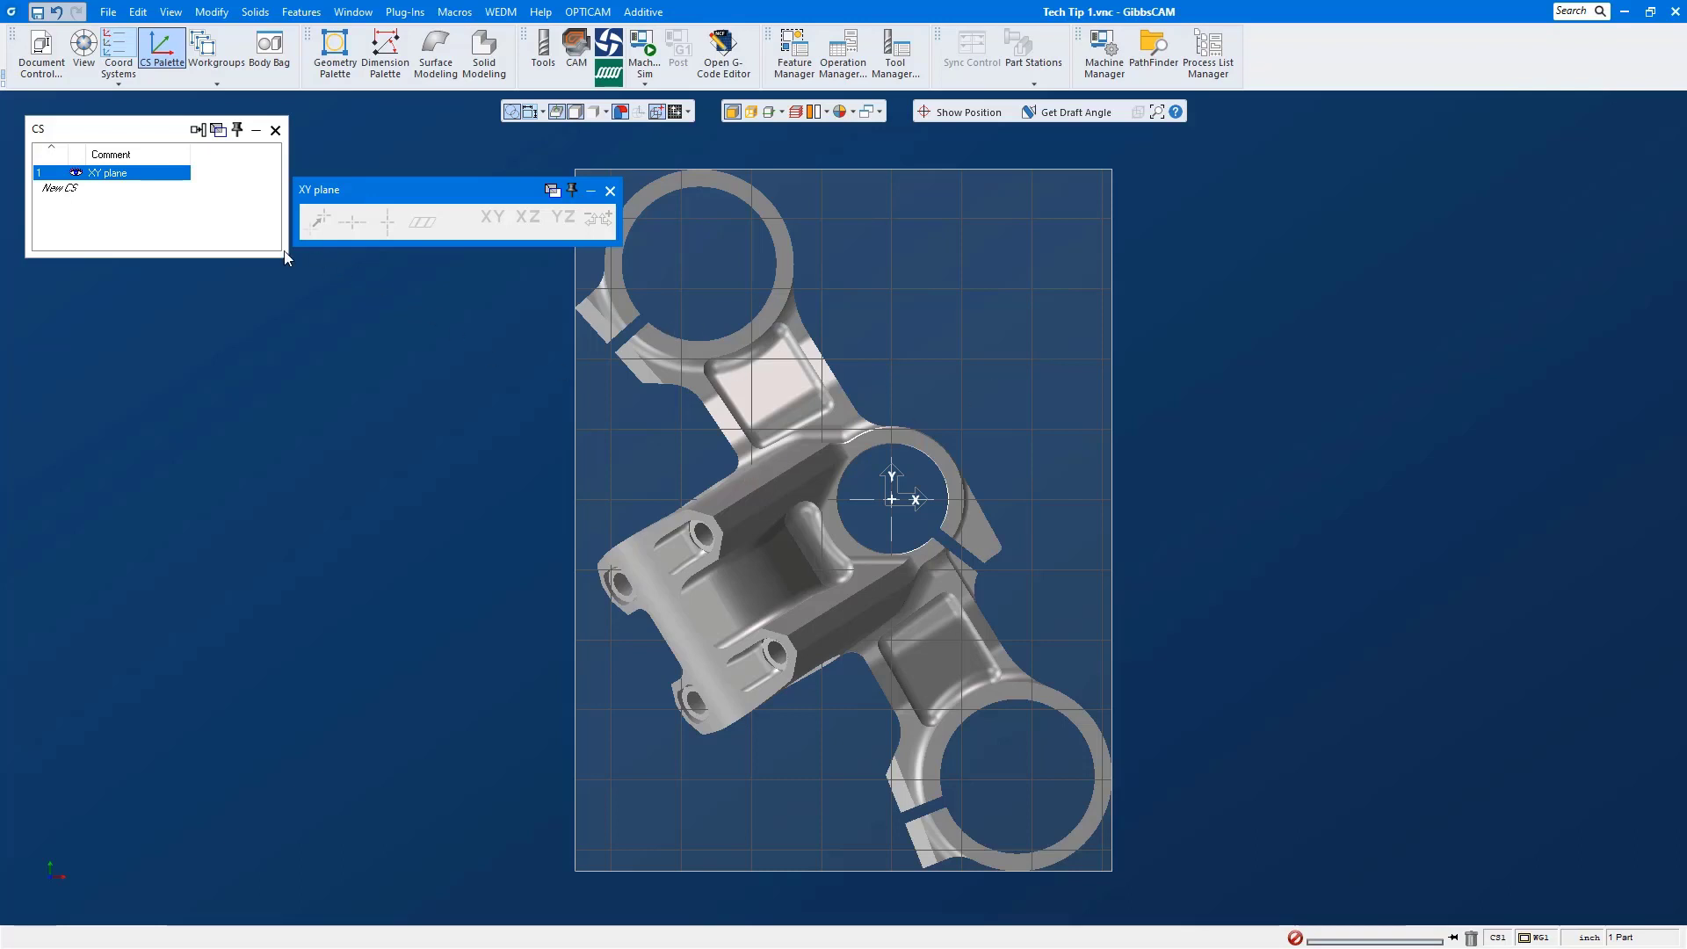
left_click(88, 194)
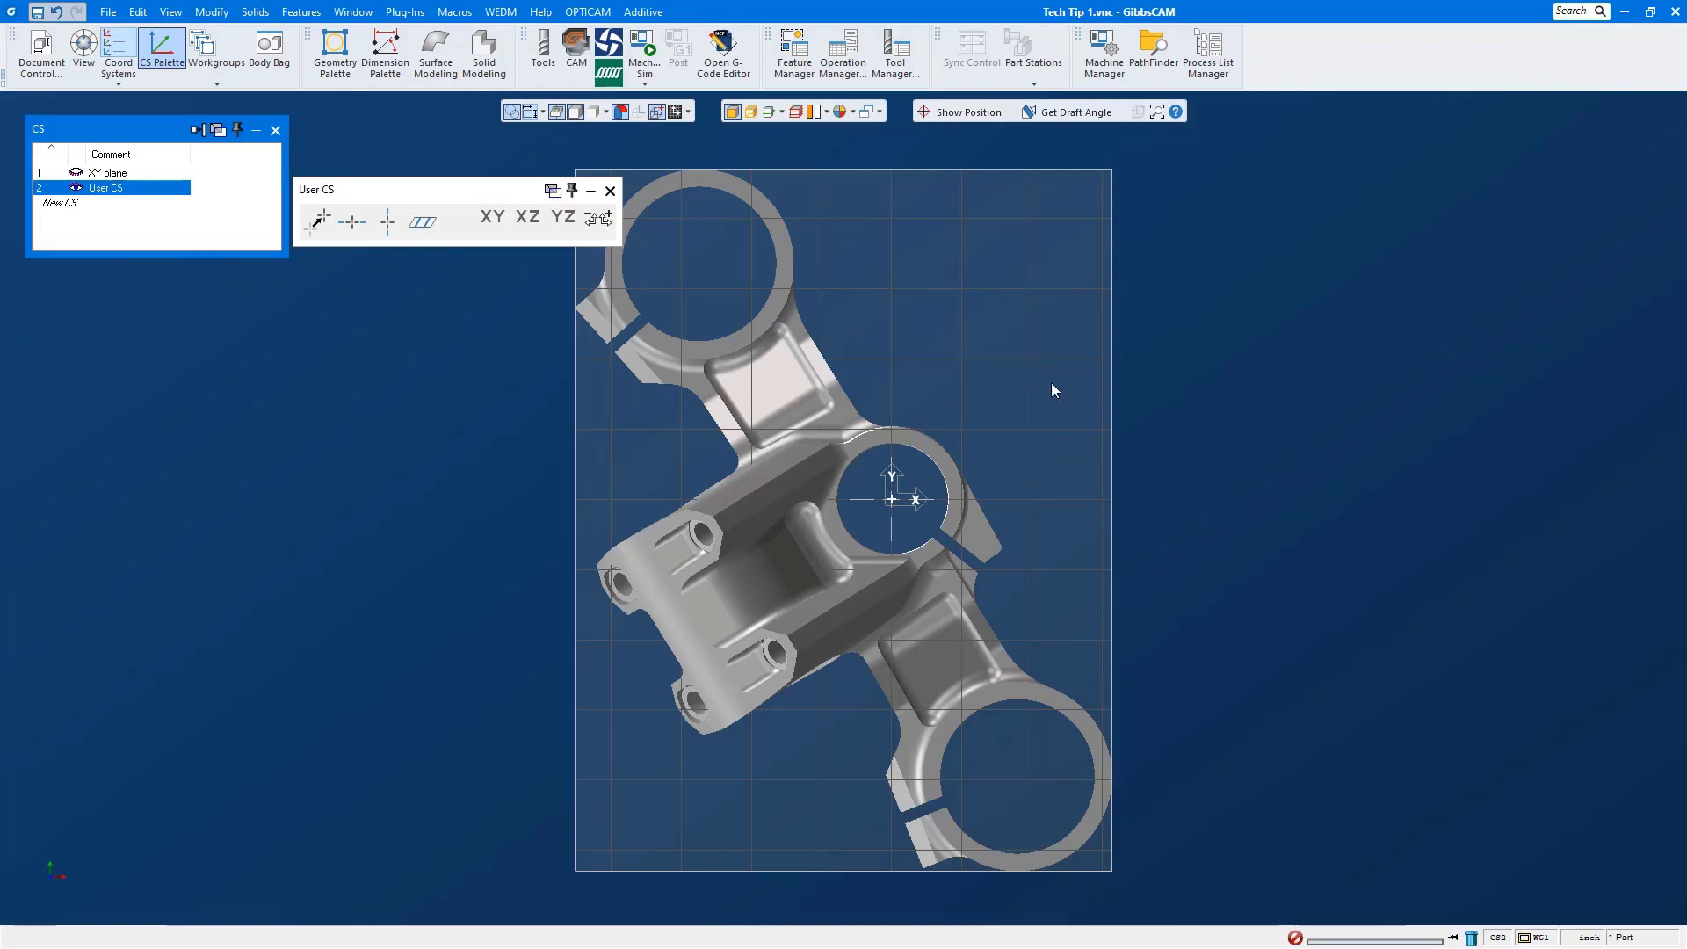
key("ctrl+i")
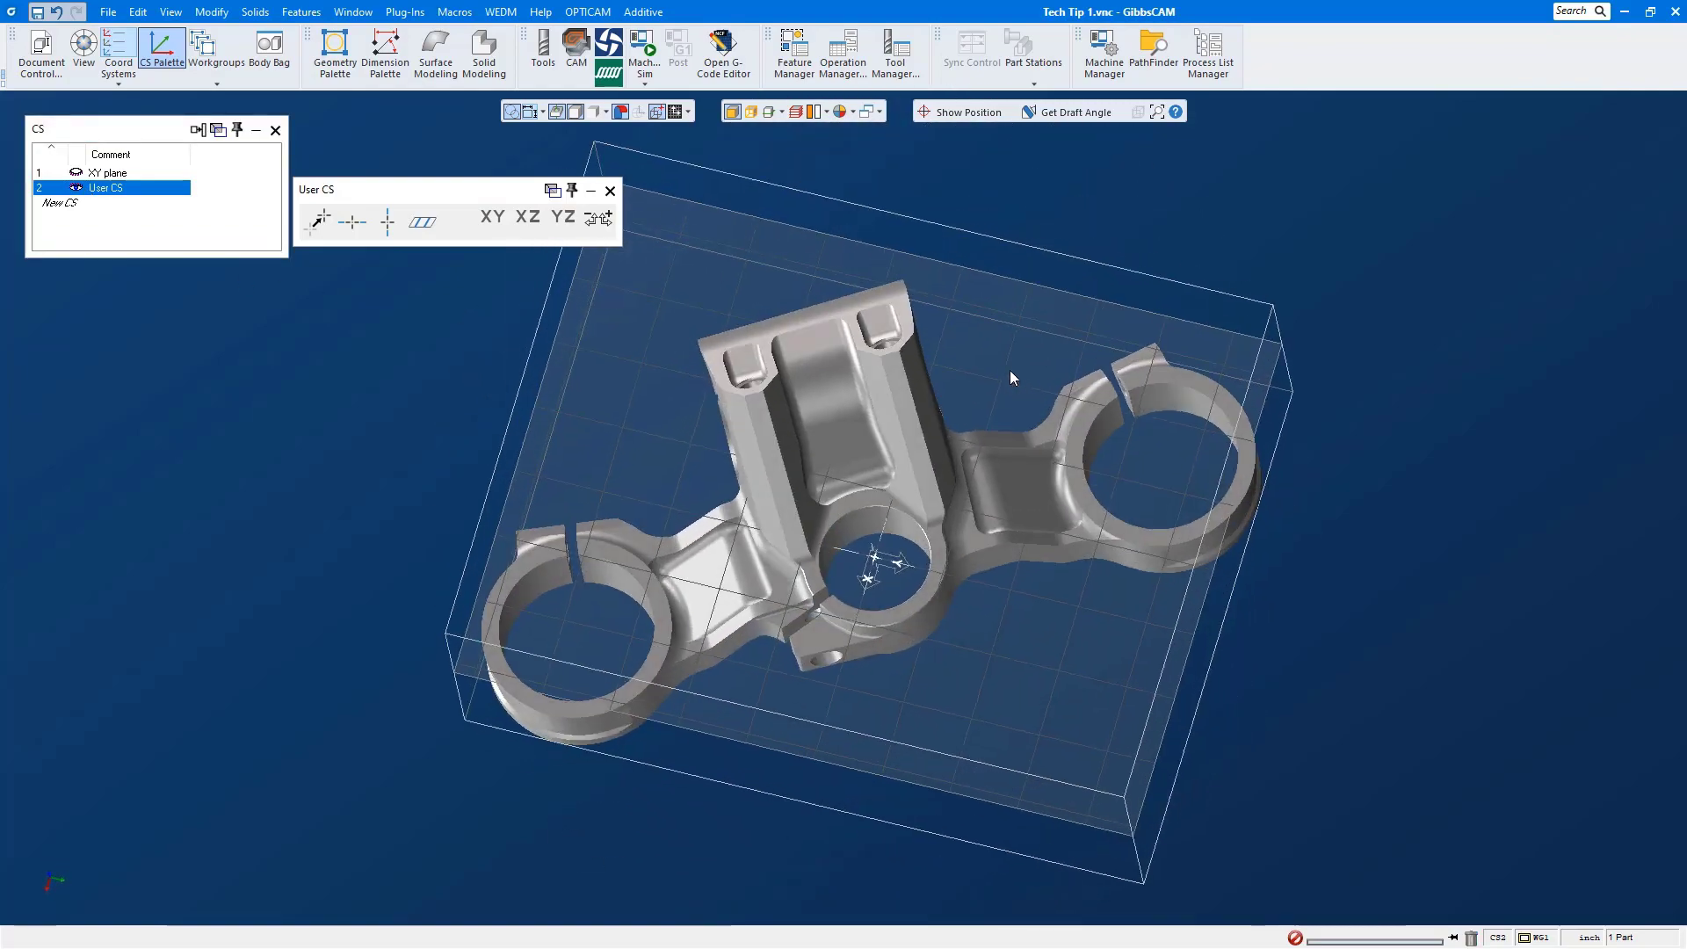
- Show part edges and use Align H Axis until User CS's H points right through the holes
left_click(752, 112)
scroll(1019, 606, "up", 5)
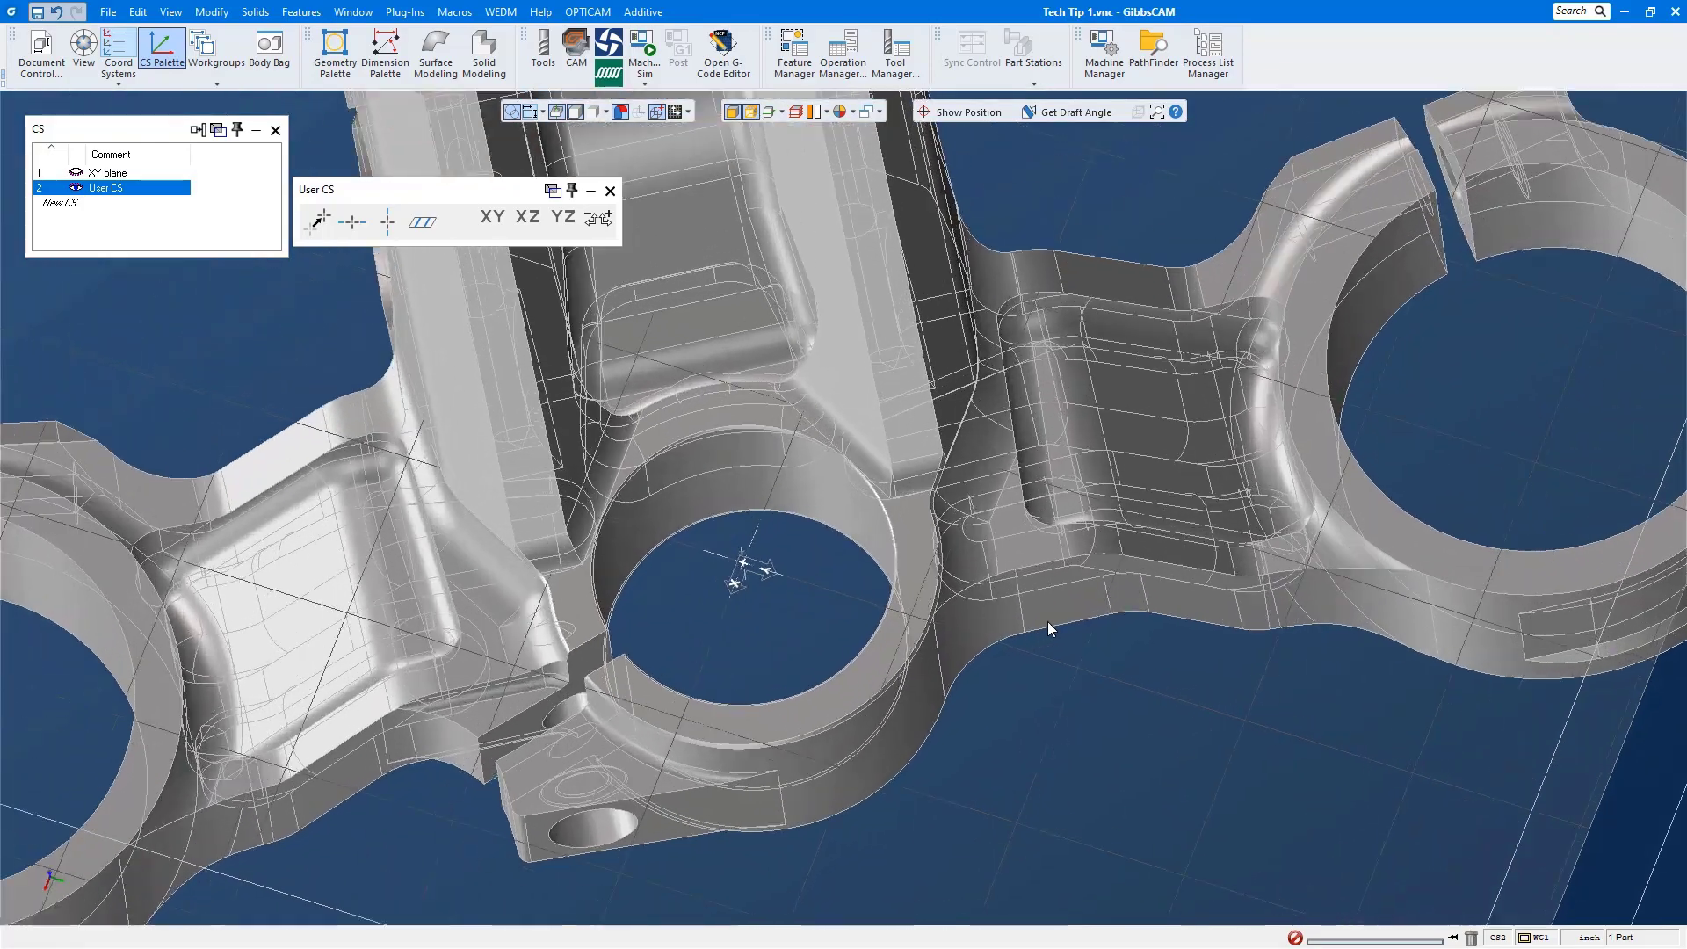
scroll(1079, 629, "down", 3)
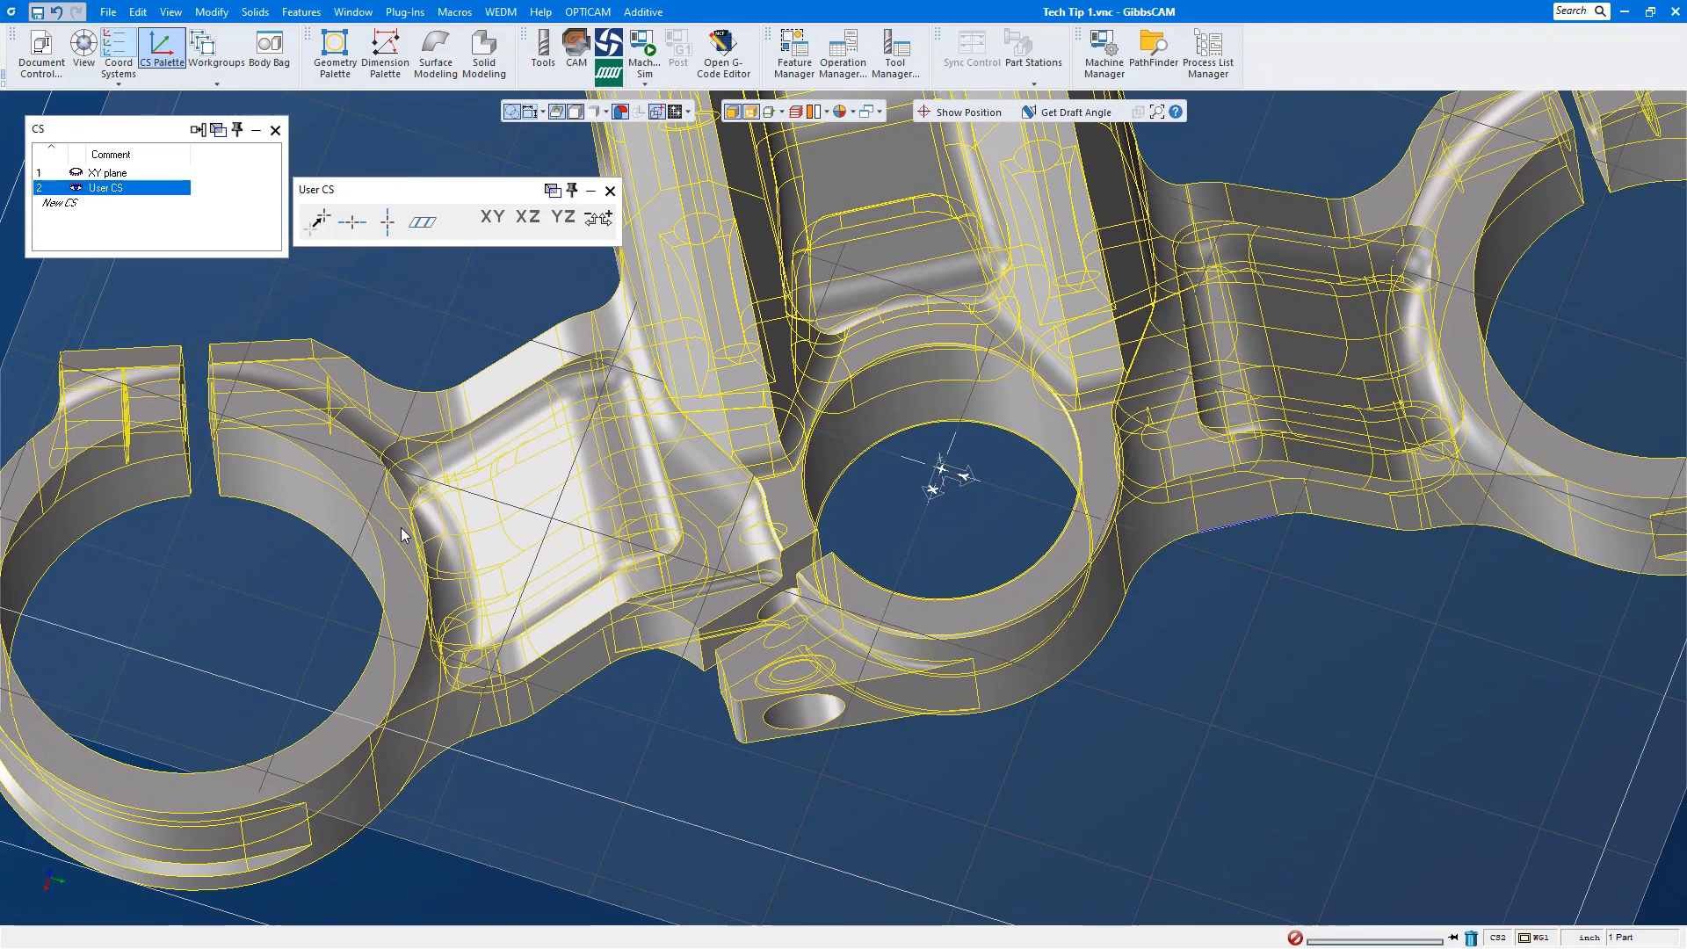
left_click(355, 227)
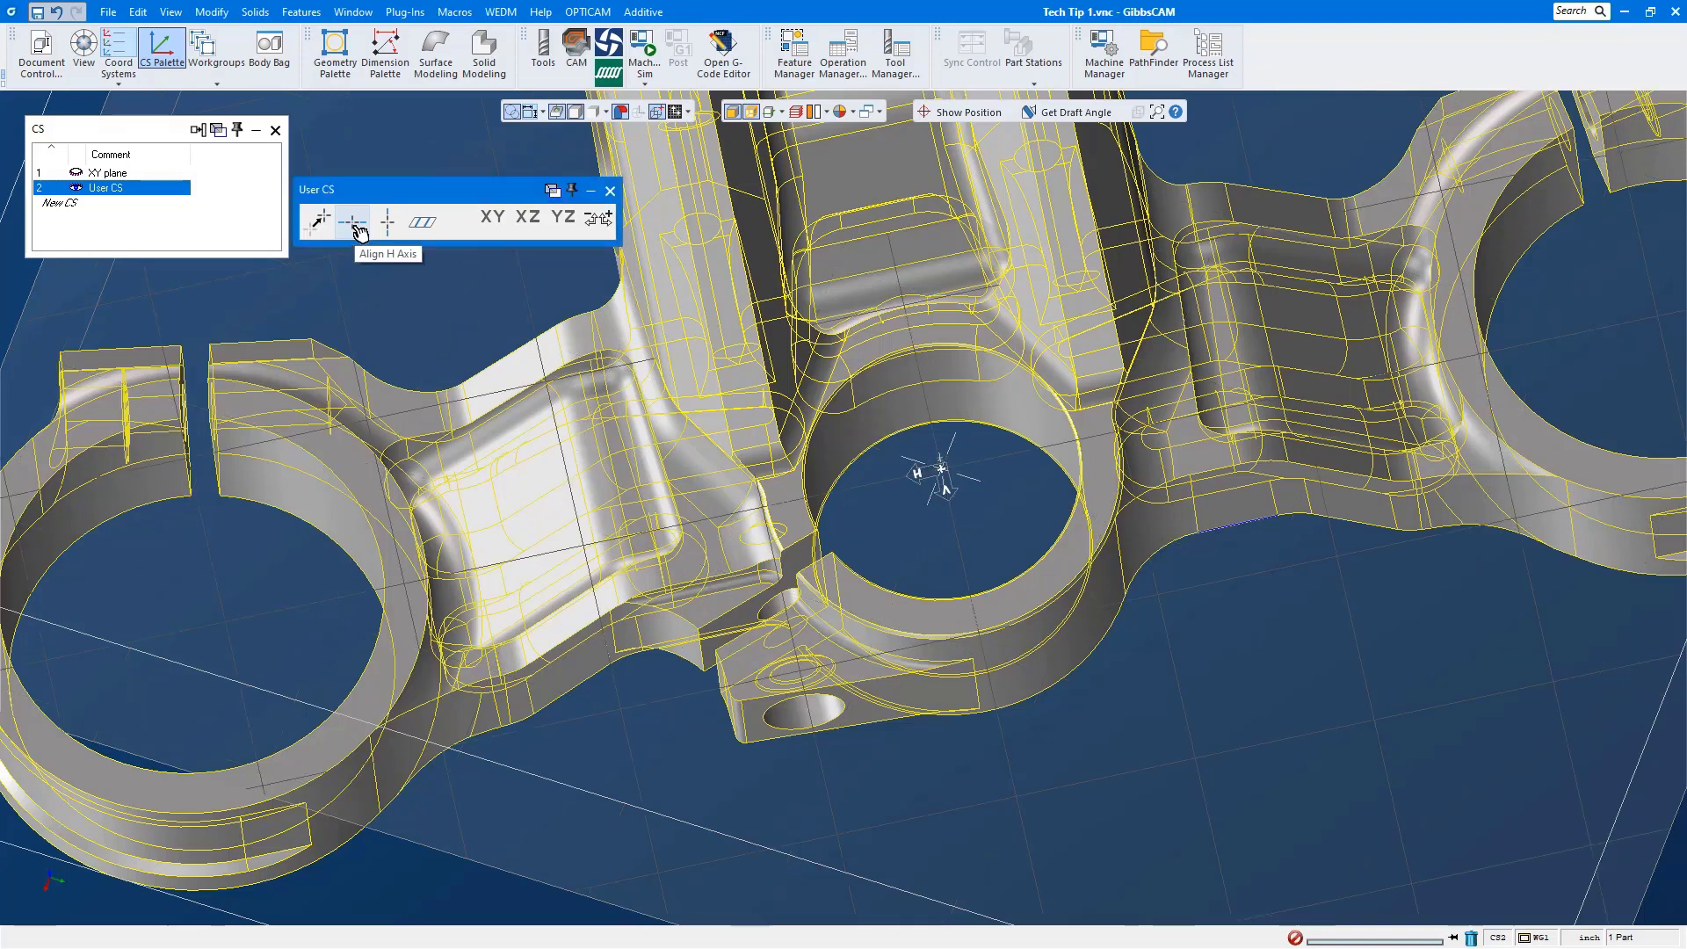
left_click(355, 227)
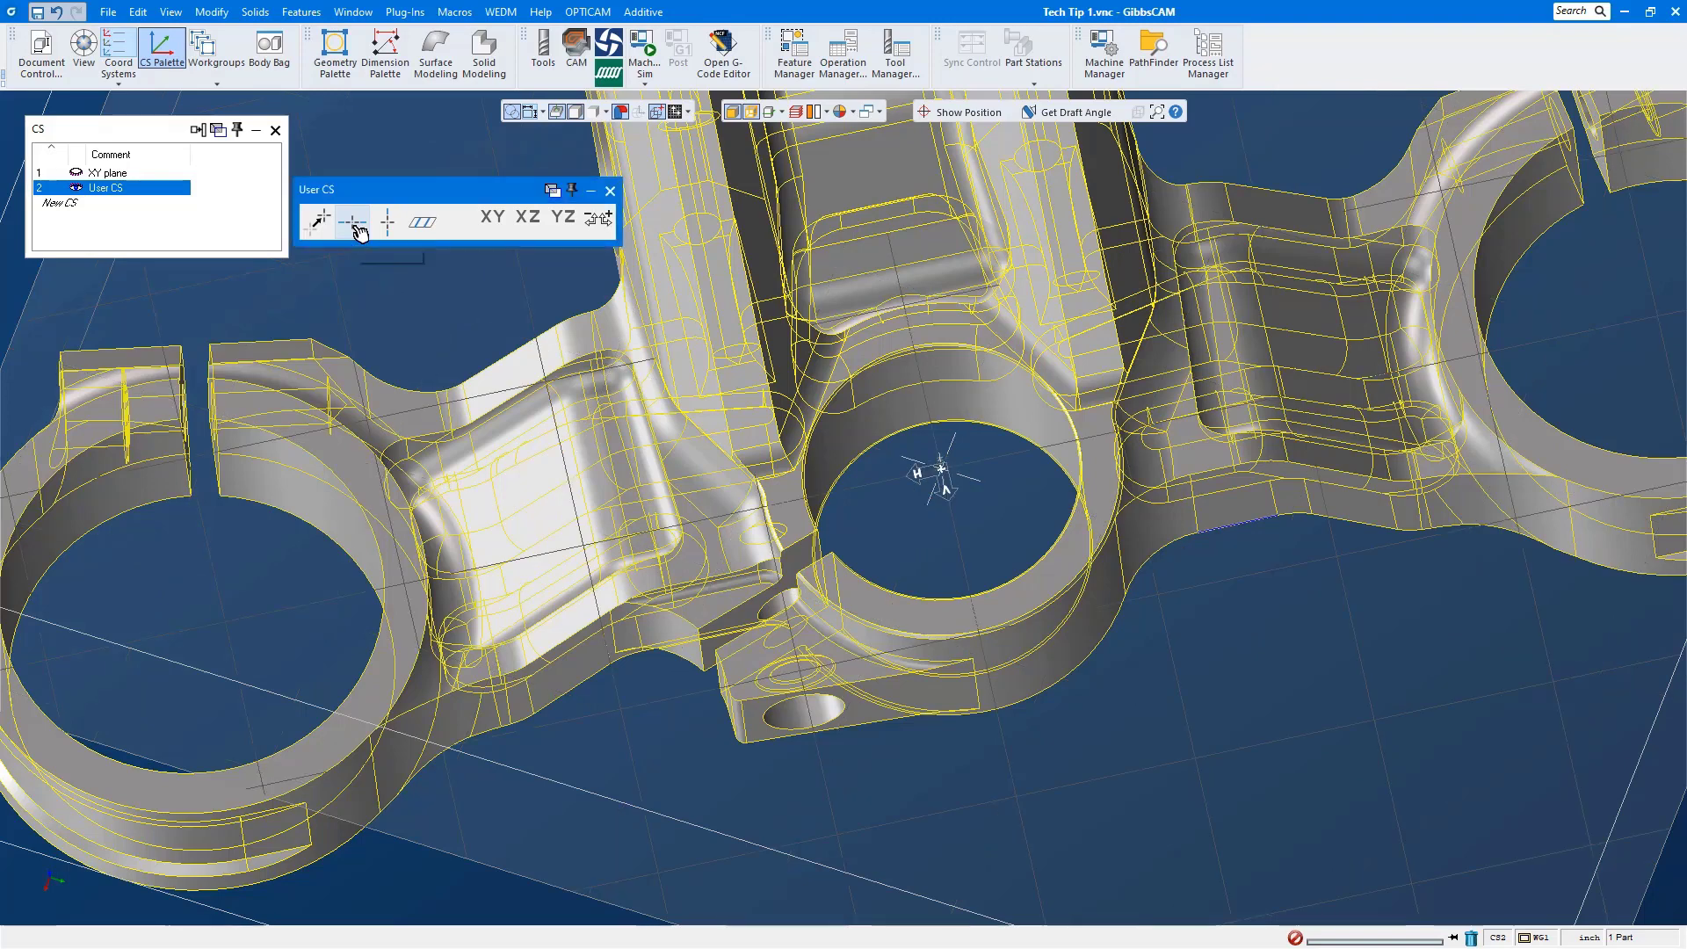
left_click(356, 227)
left_click(355, 226)
left_click(355, 227)
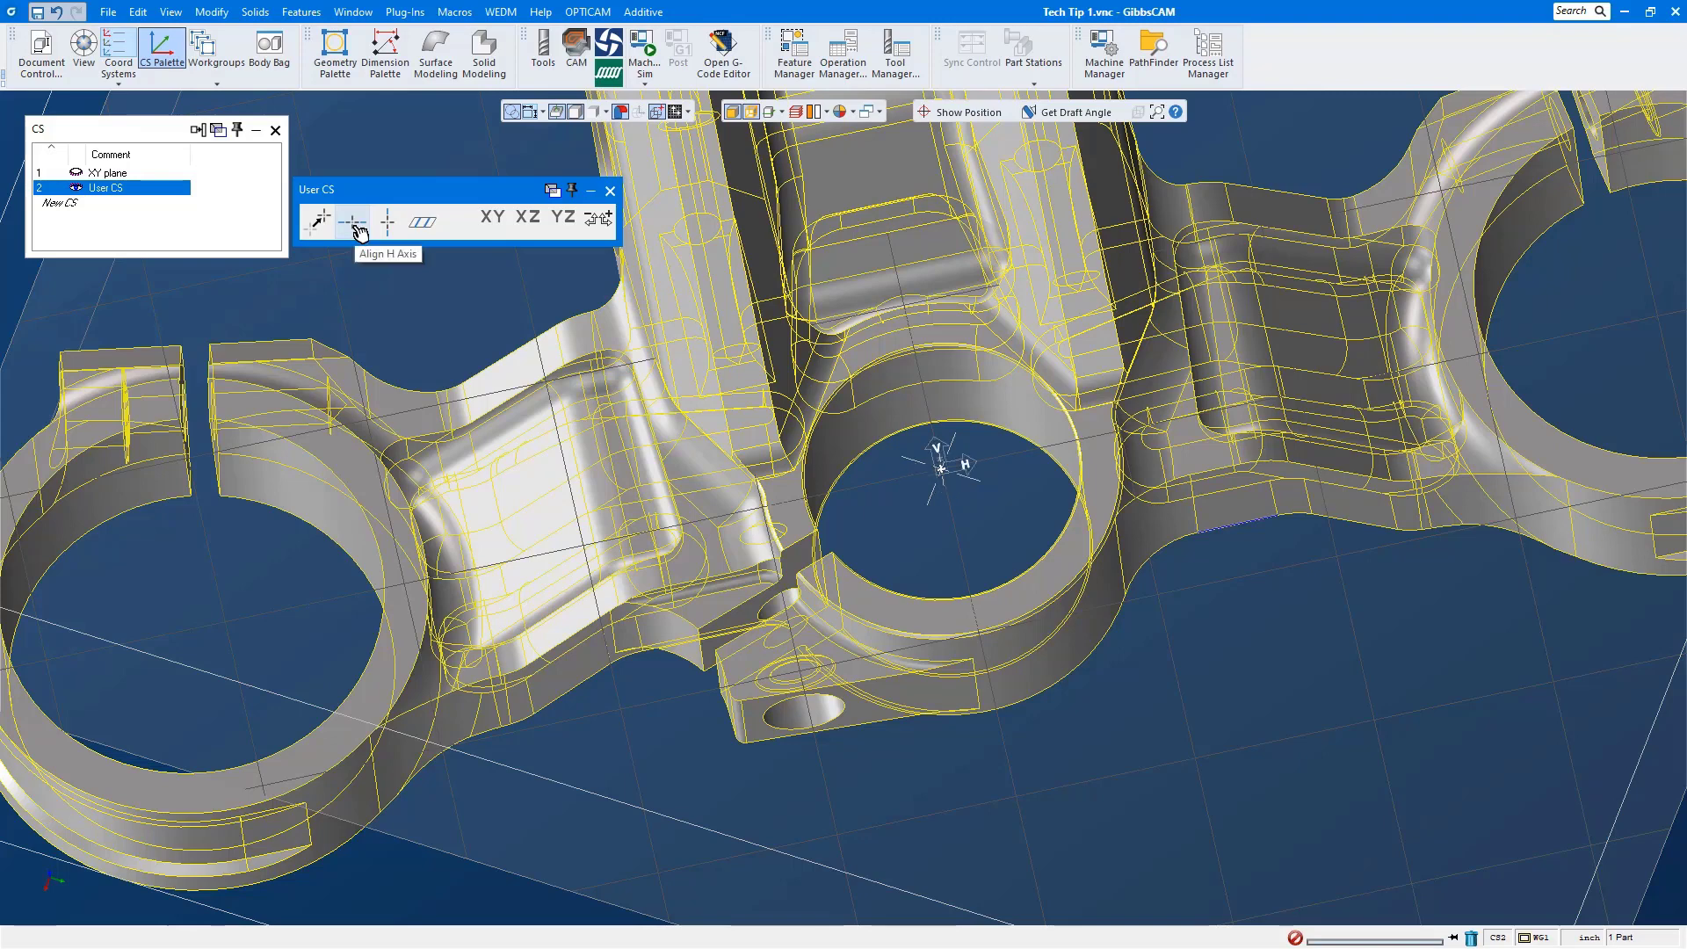
left_click(355, 227)
left_click(355, 226)
scroll(1028, 584, "down", 2)
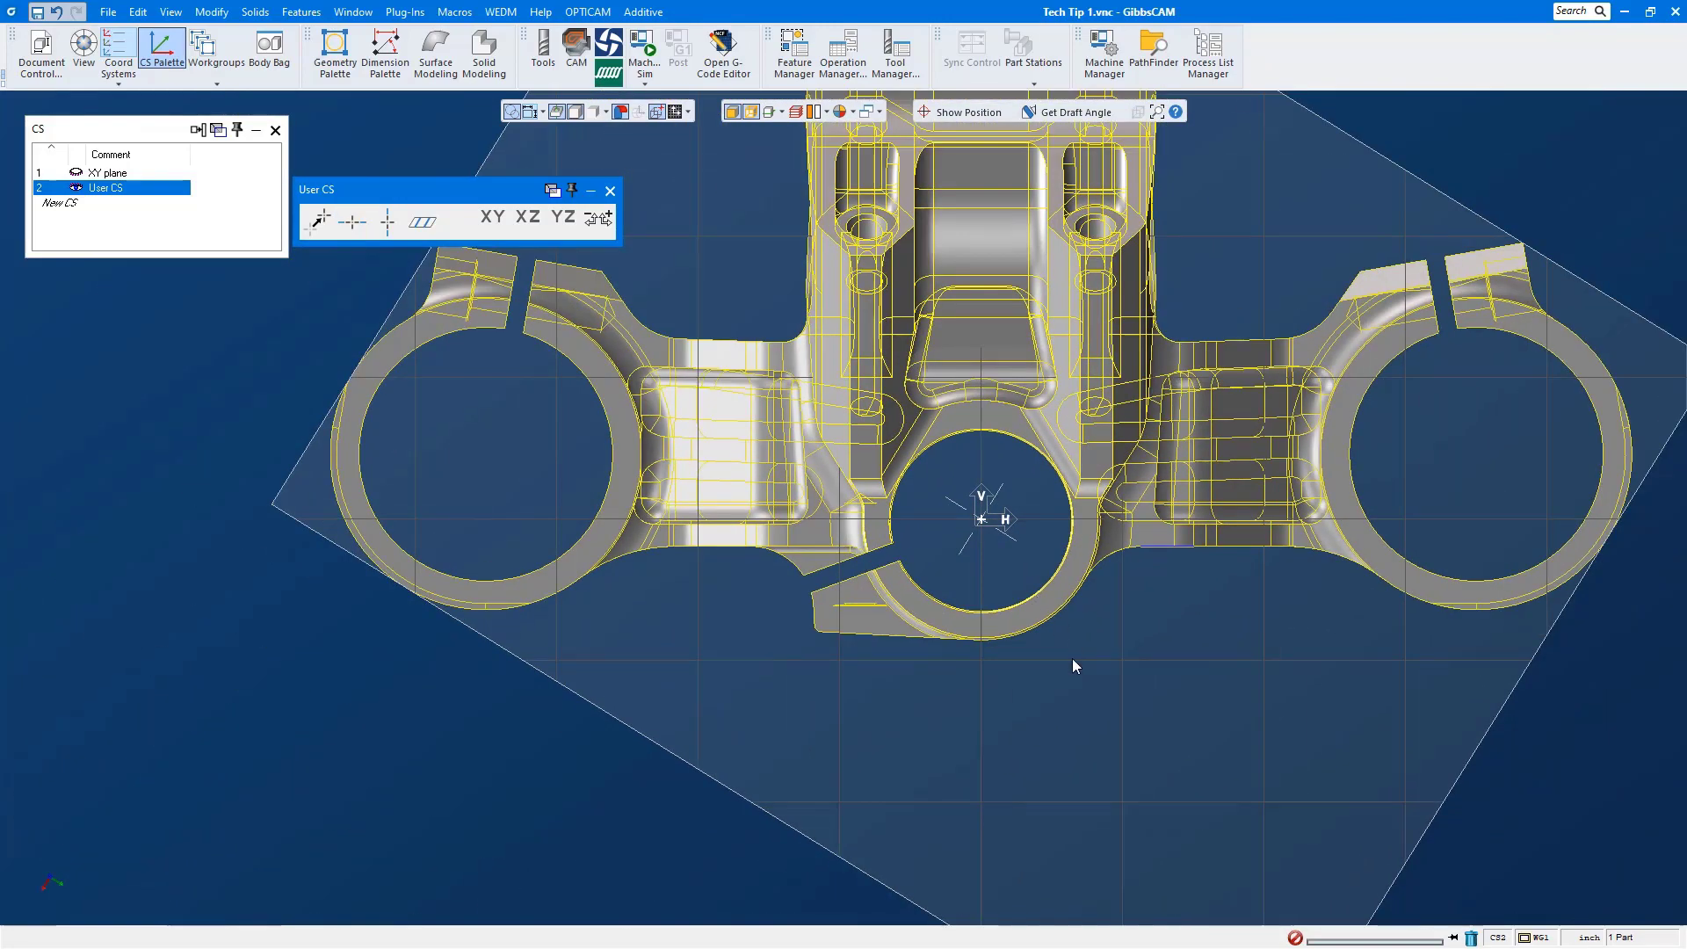
scroll(1077, 694, "down", 1)
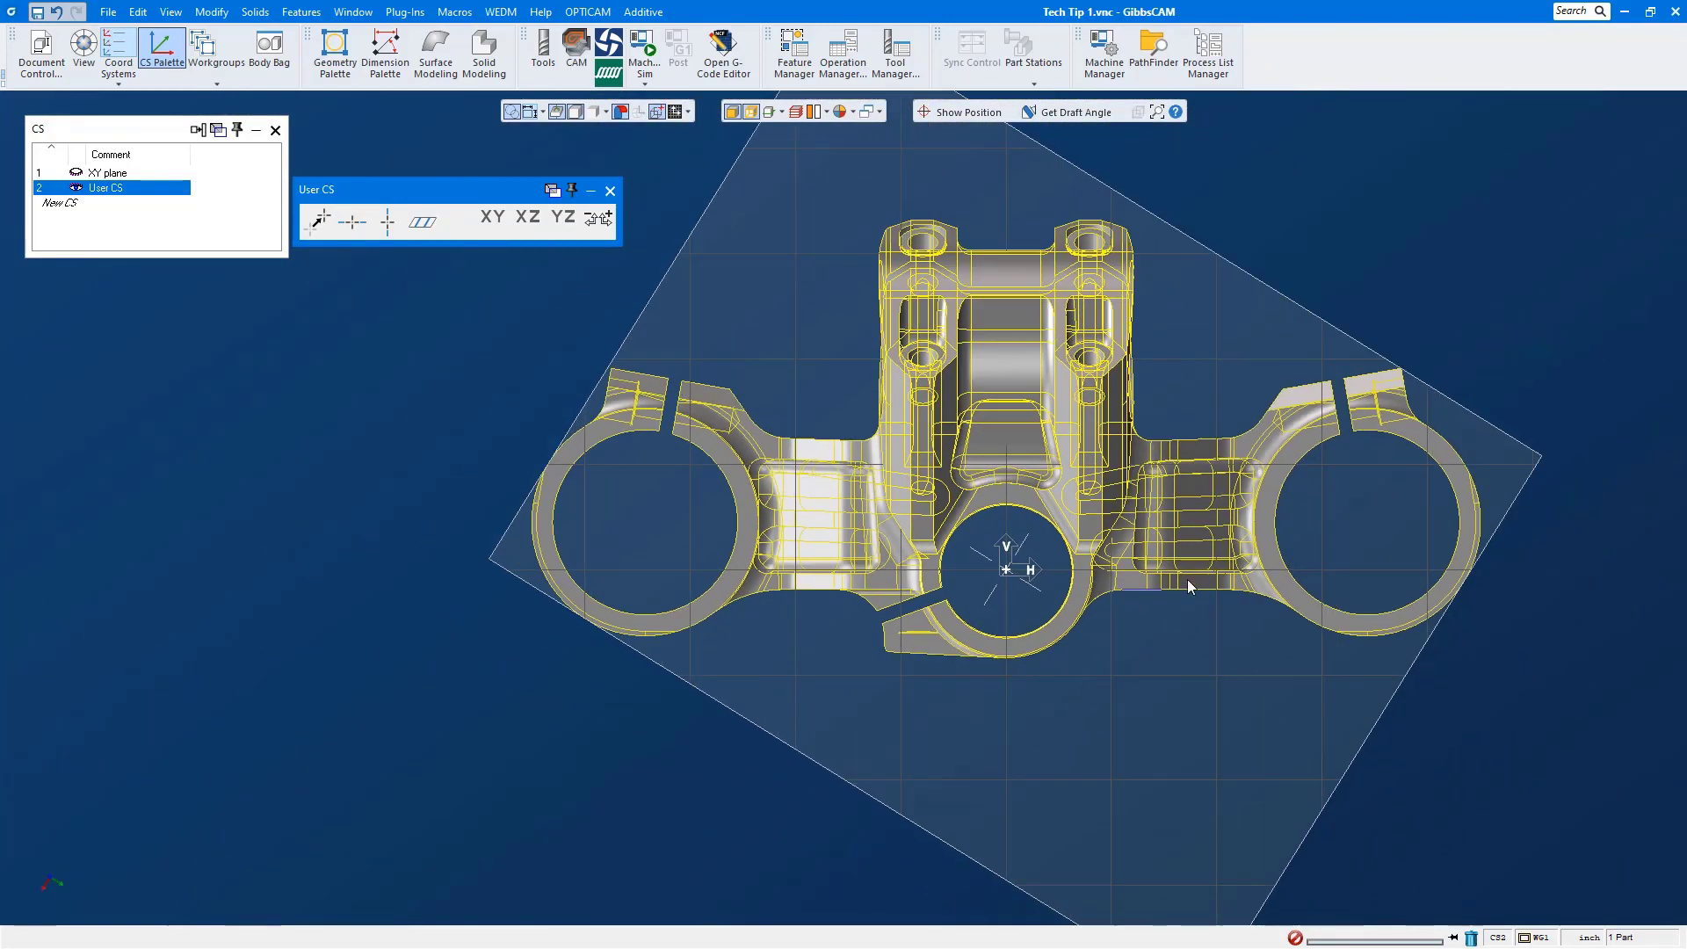
- Hide the edge overlay and show the imported body's properties
left_click(750, 113)
right_click(956, 322)
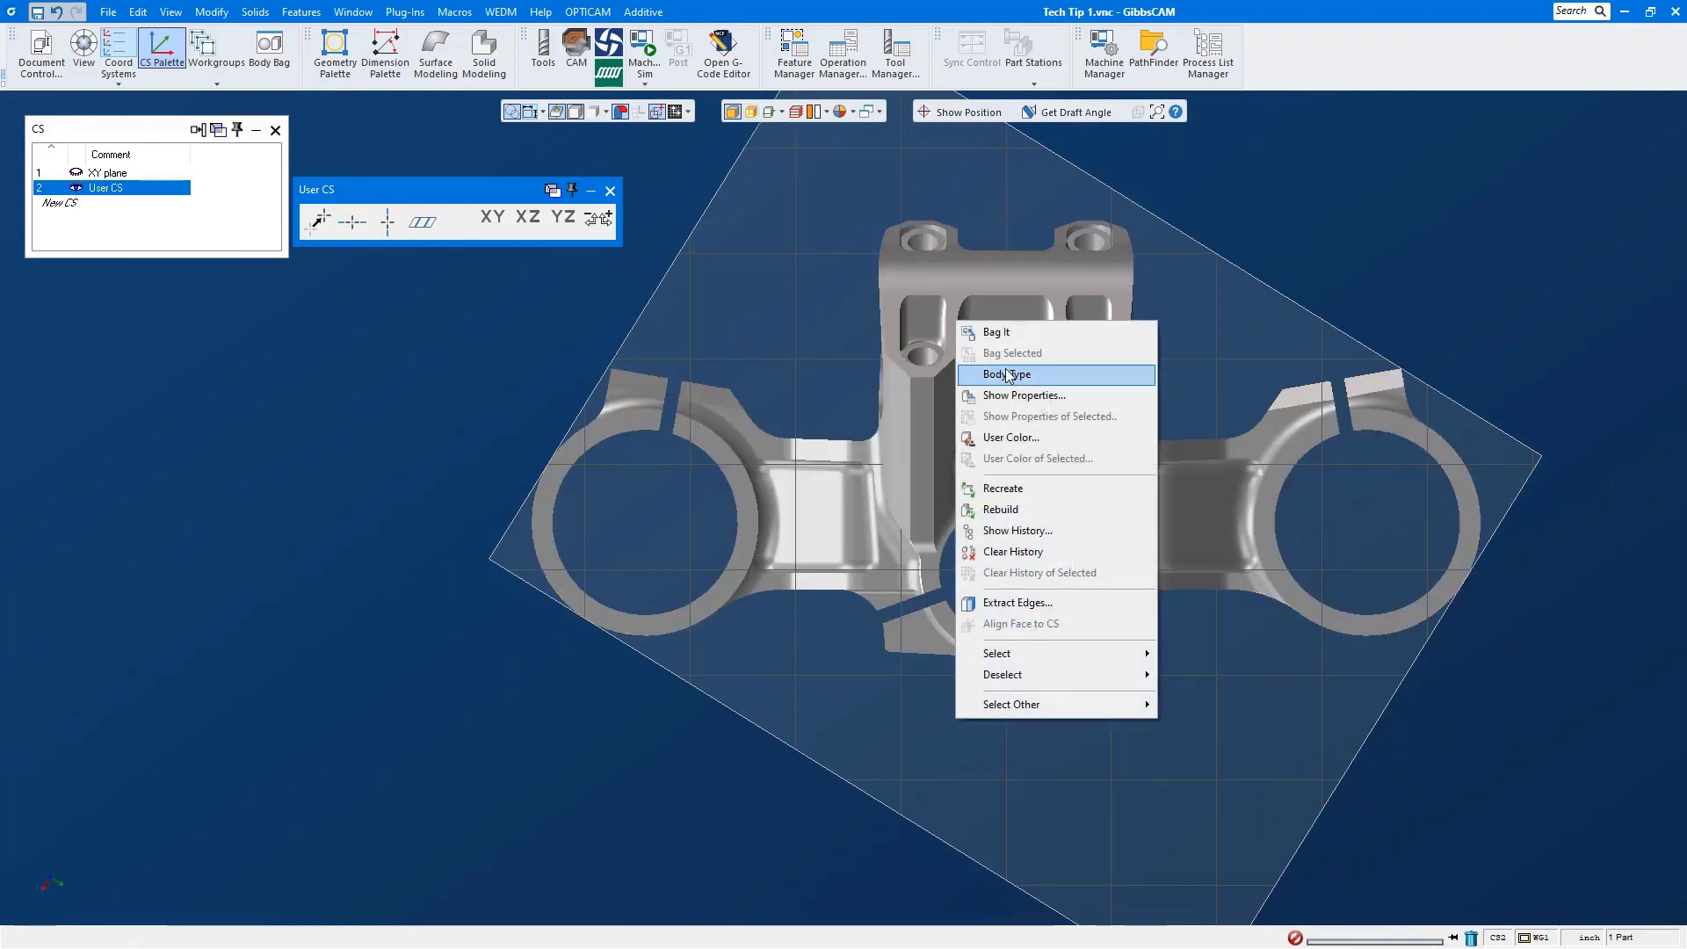
left_click(1019, 395)
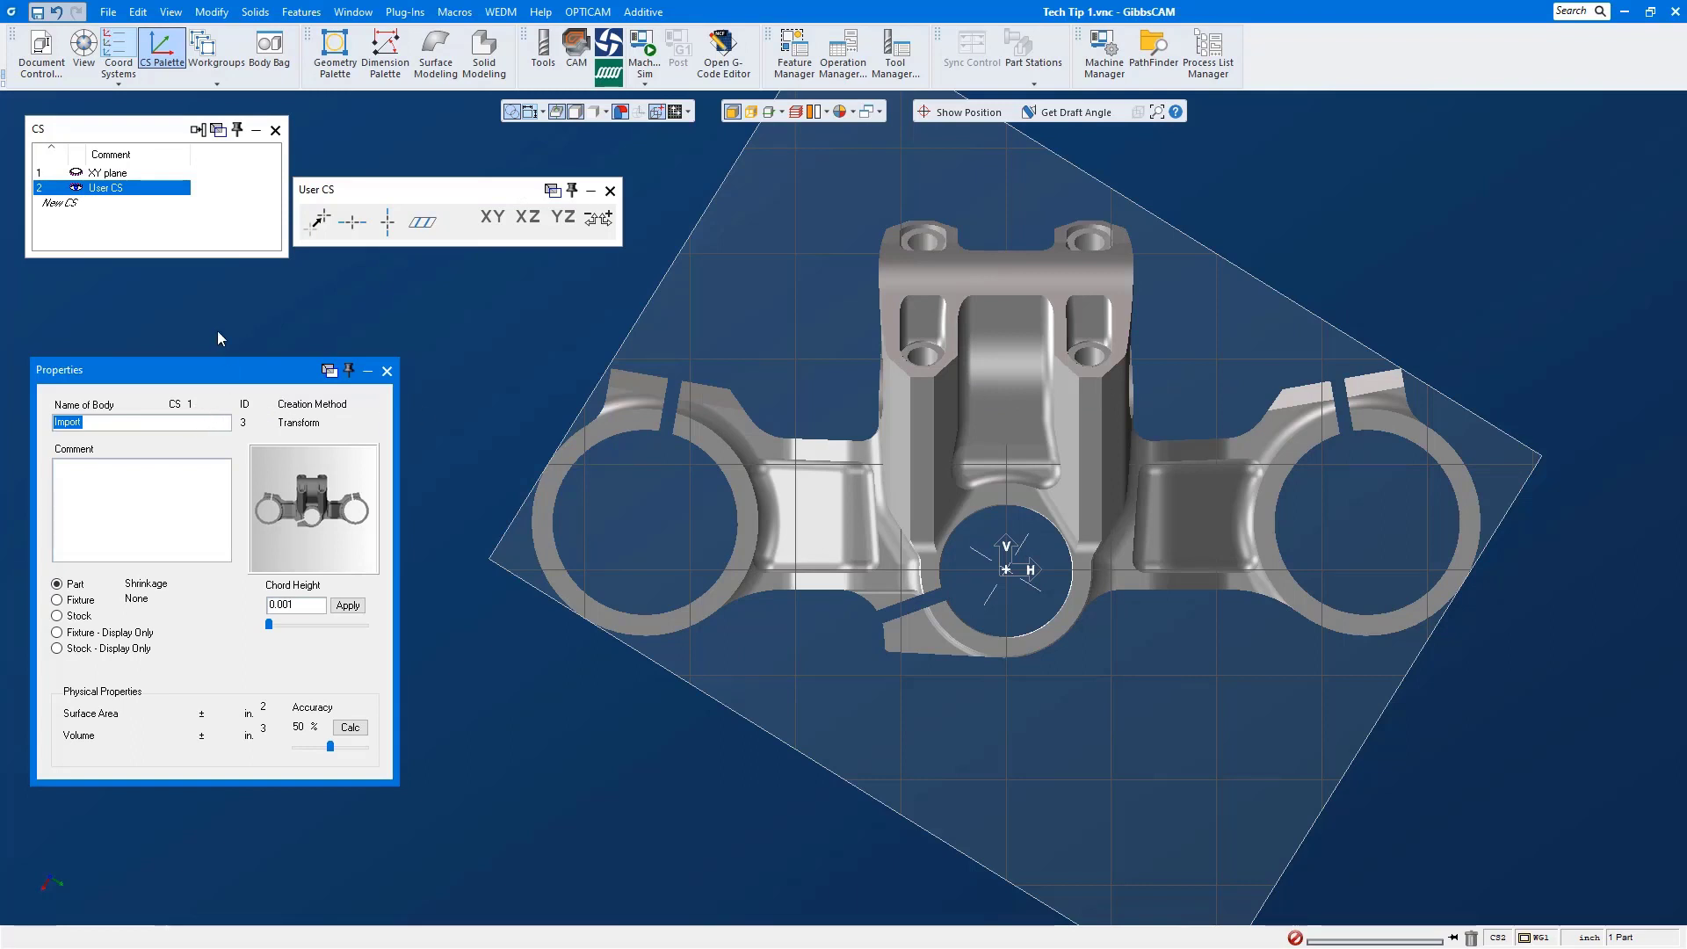
- Reassign the body to User CS with Change CS (XYZ), so it reports CS 2
left_click(1057, 343)
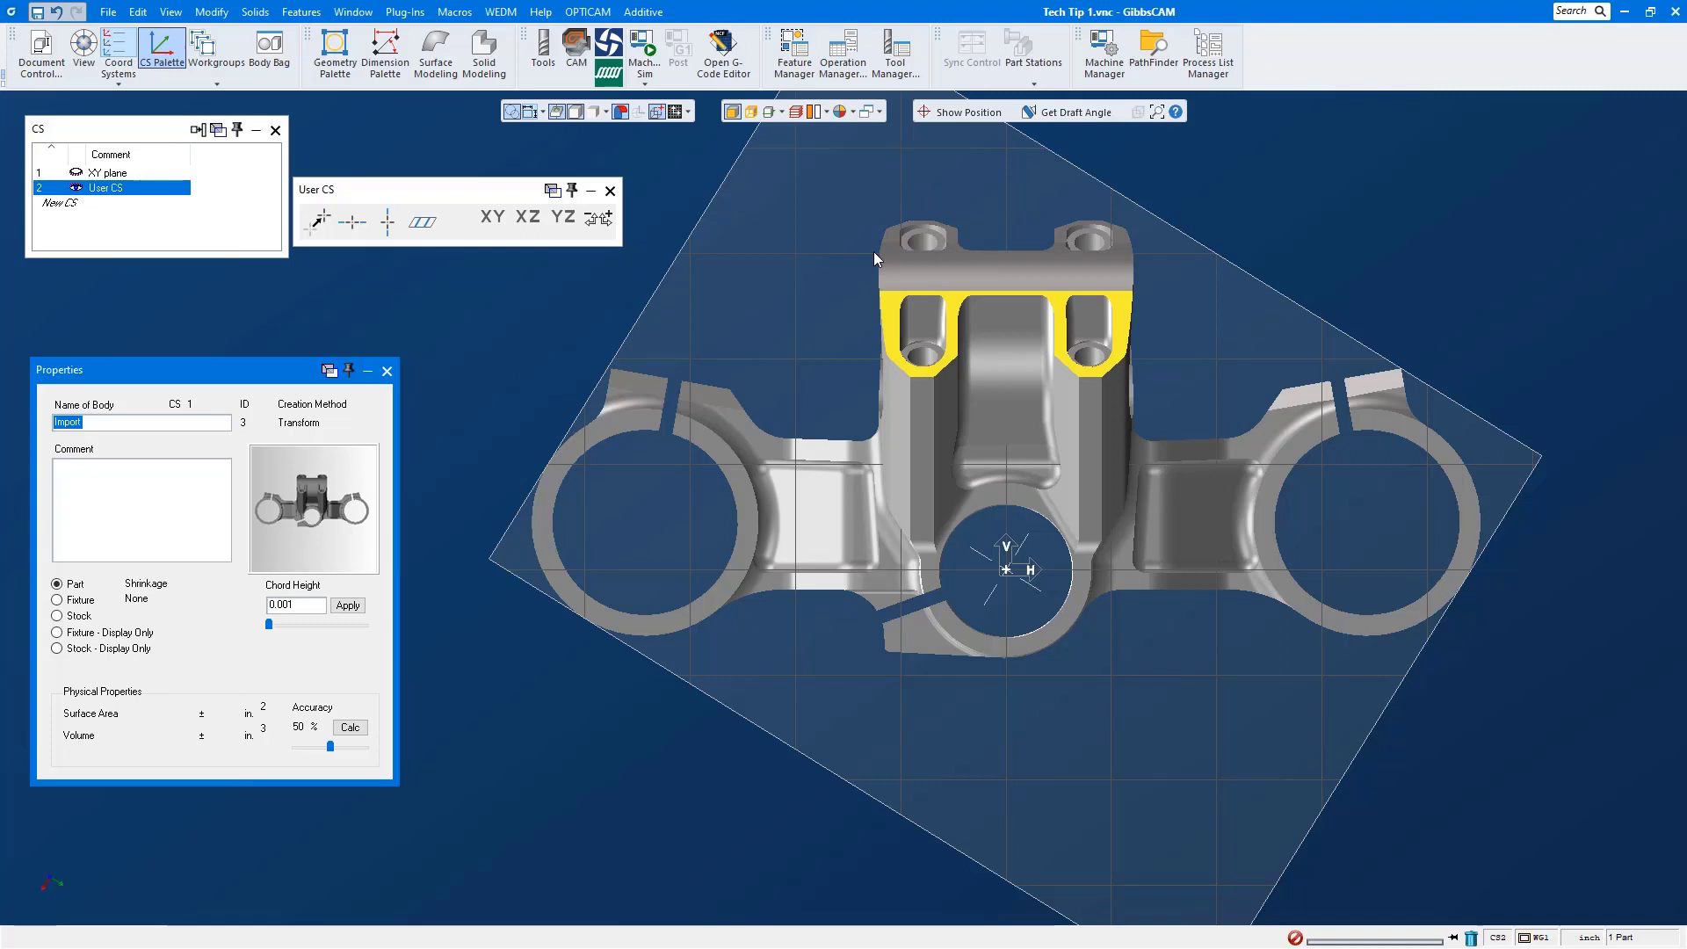
left_click_drag(144, 140, 148, 138)
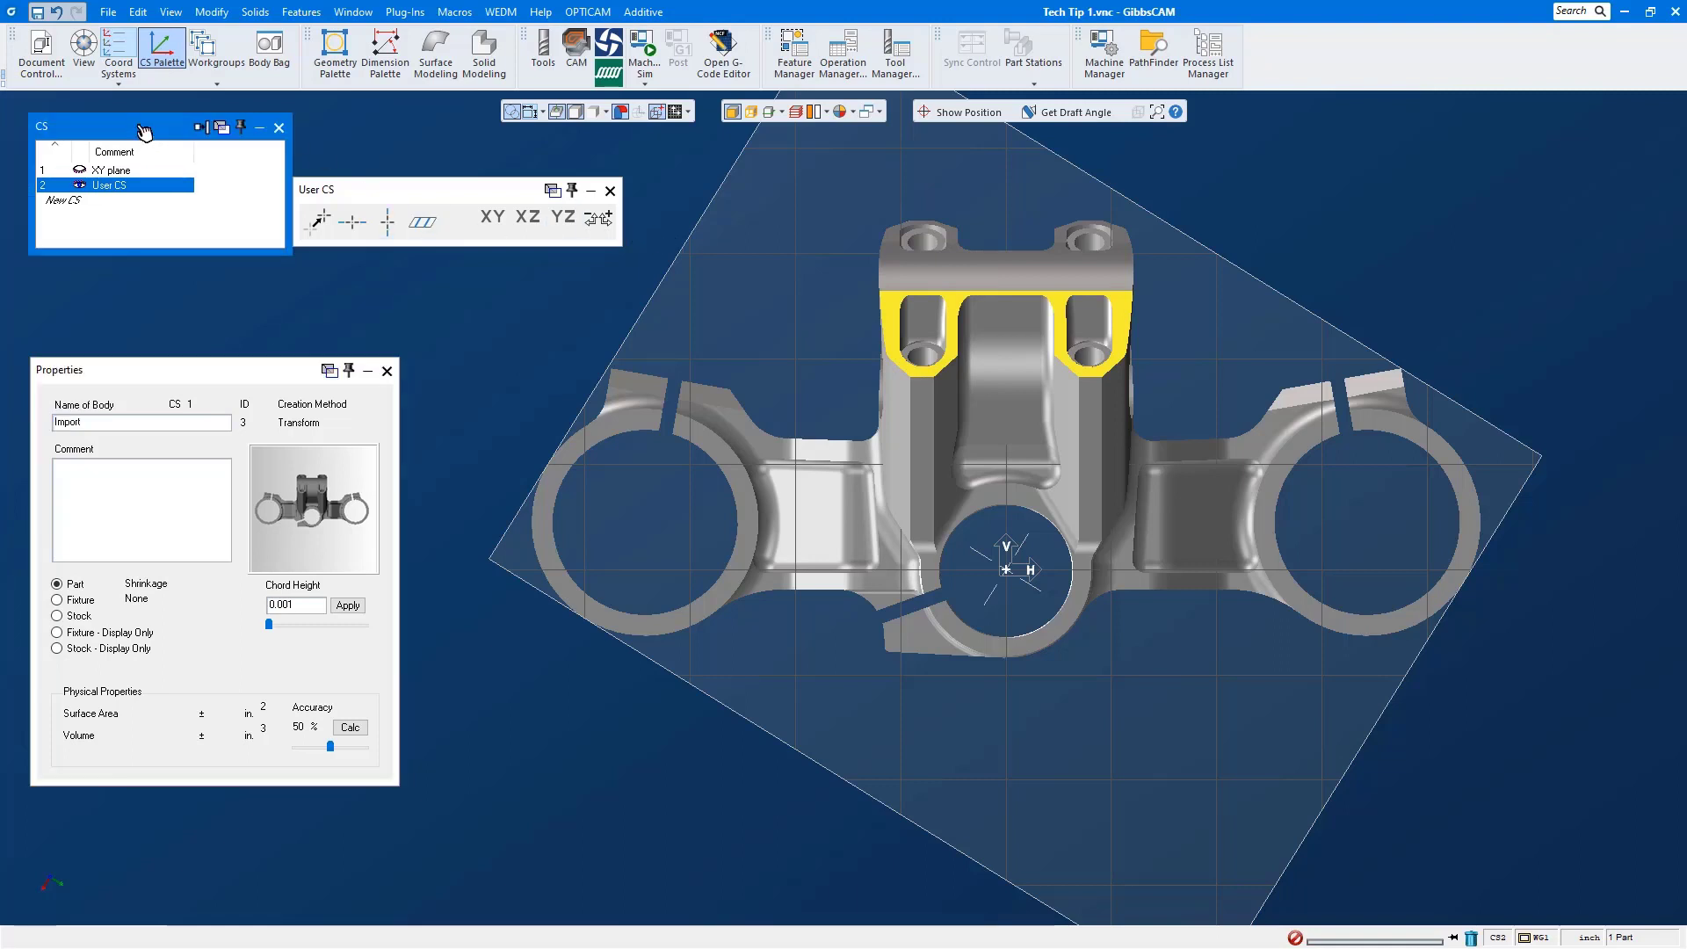
right_click(138, 126)
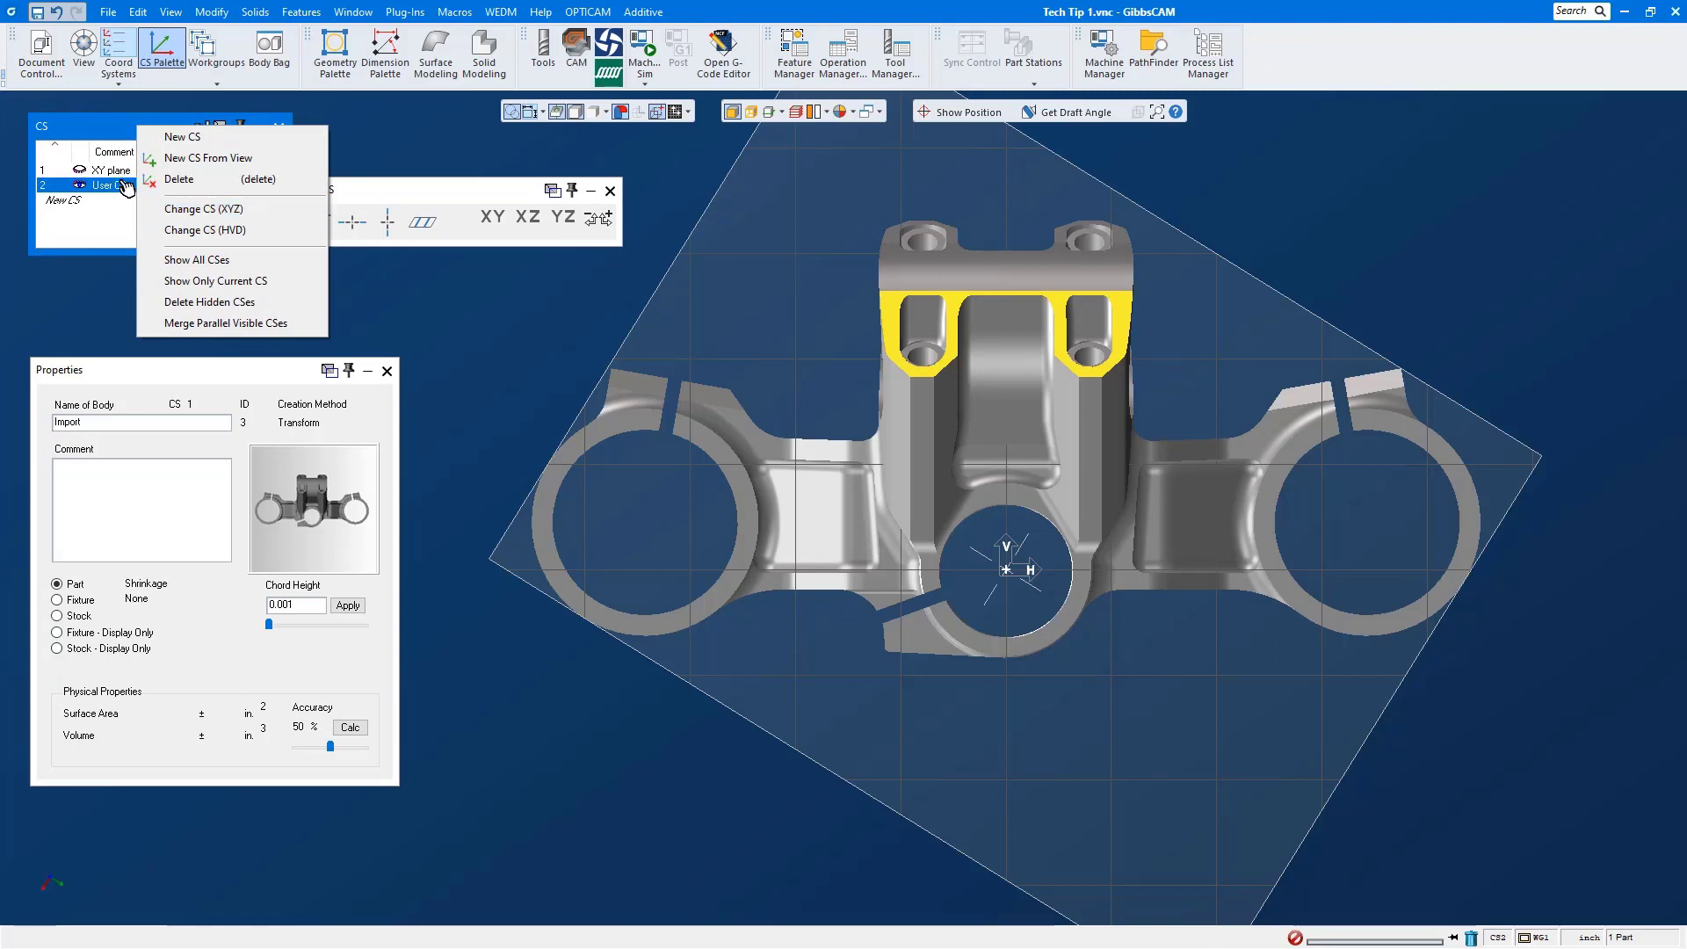
left_click(201, 215)
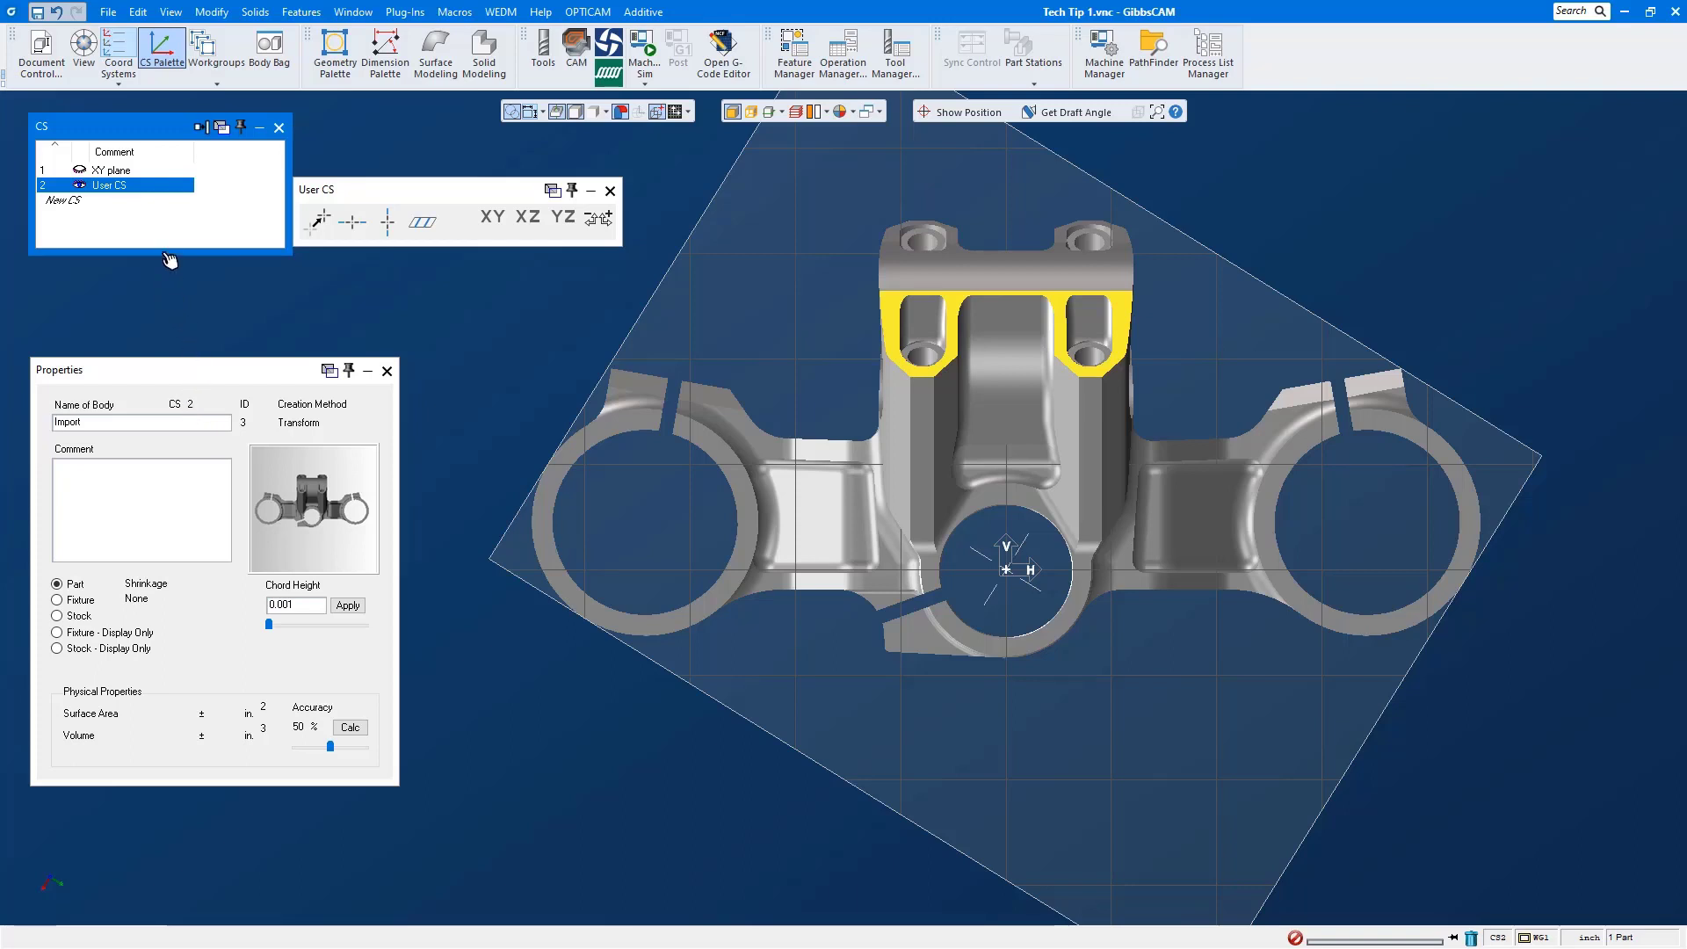
- Transfer the body onto the XY plane using Change CS (HVD), squaring its outer holes to X
left_click(137, 172)
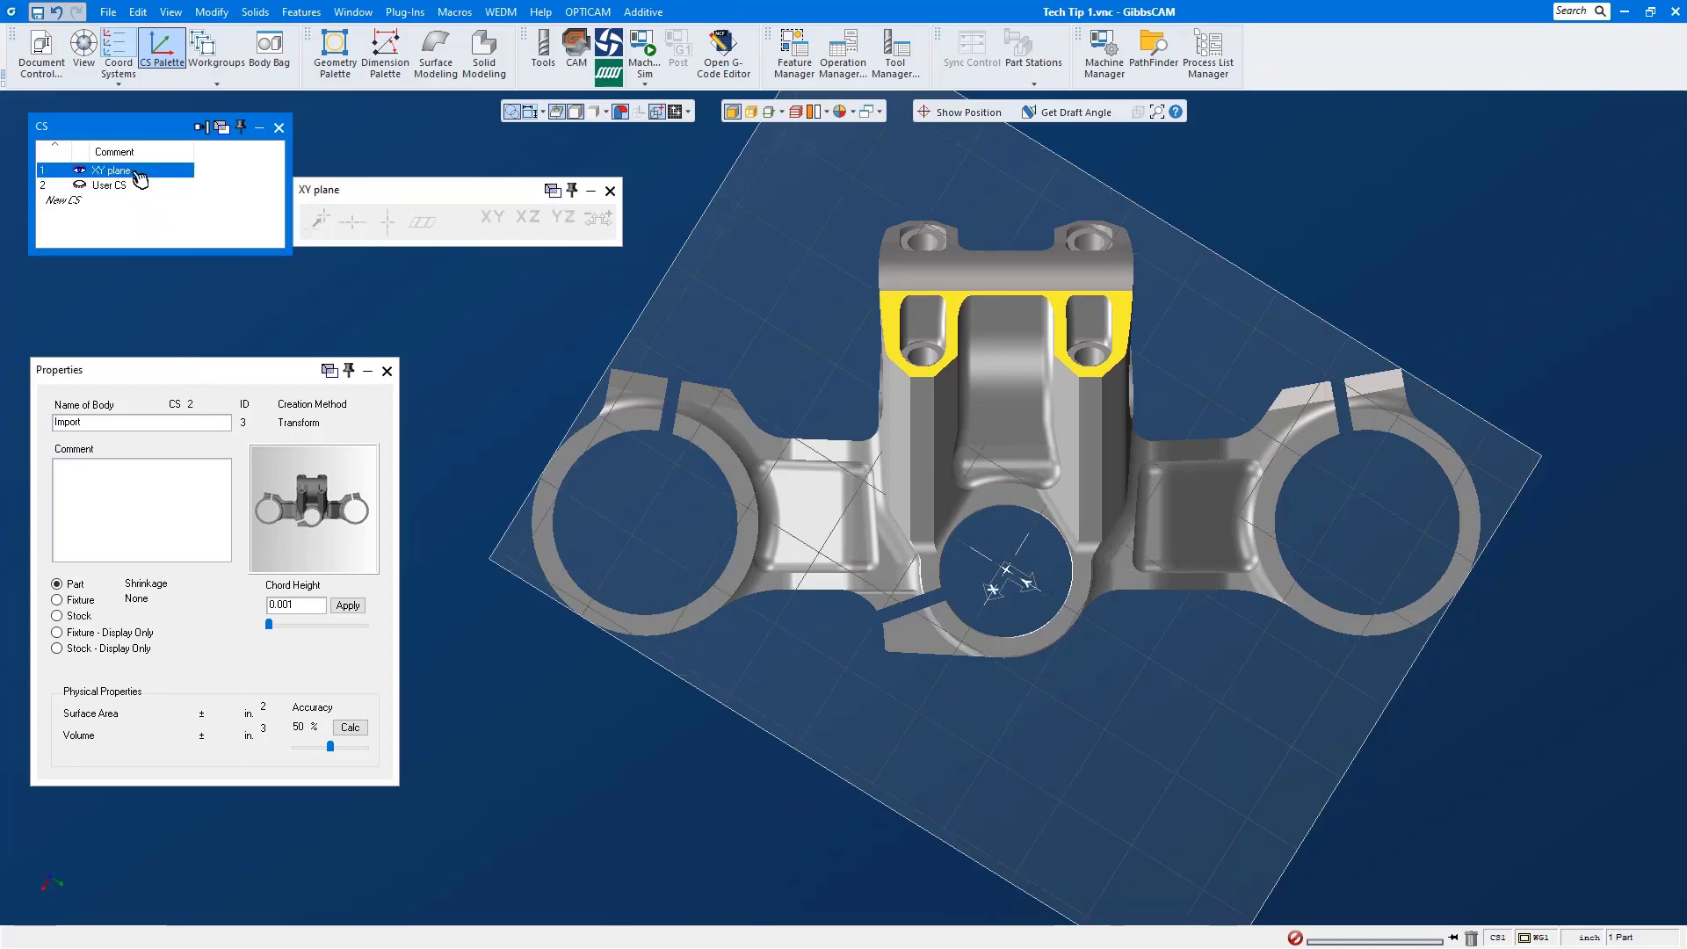
right_click(139, 128)
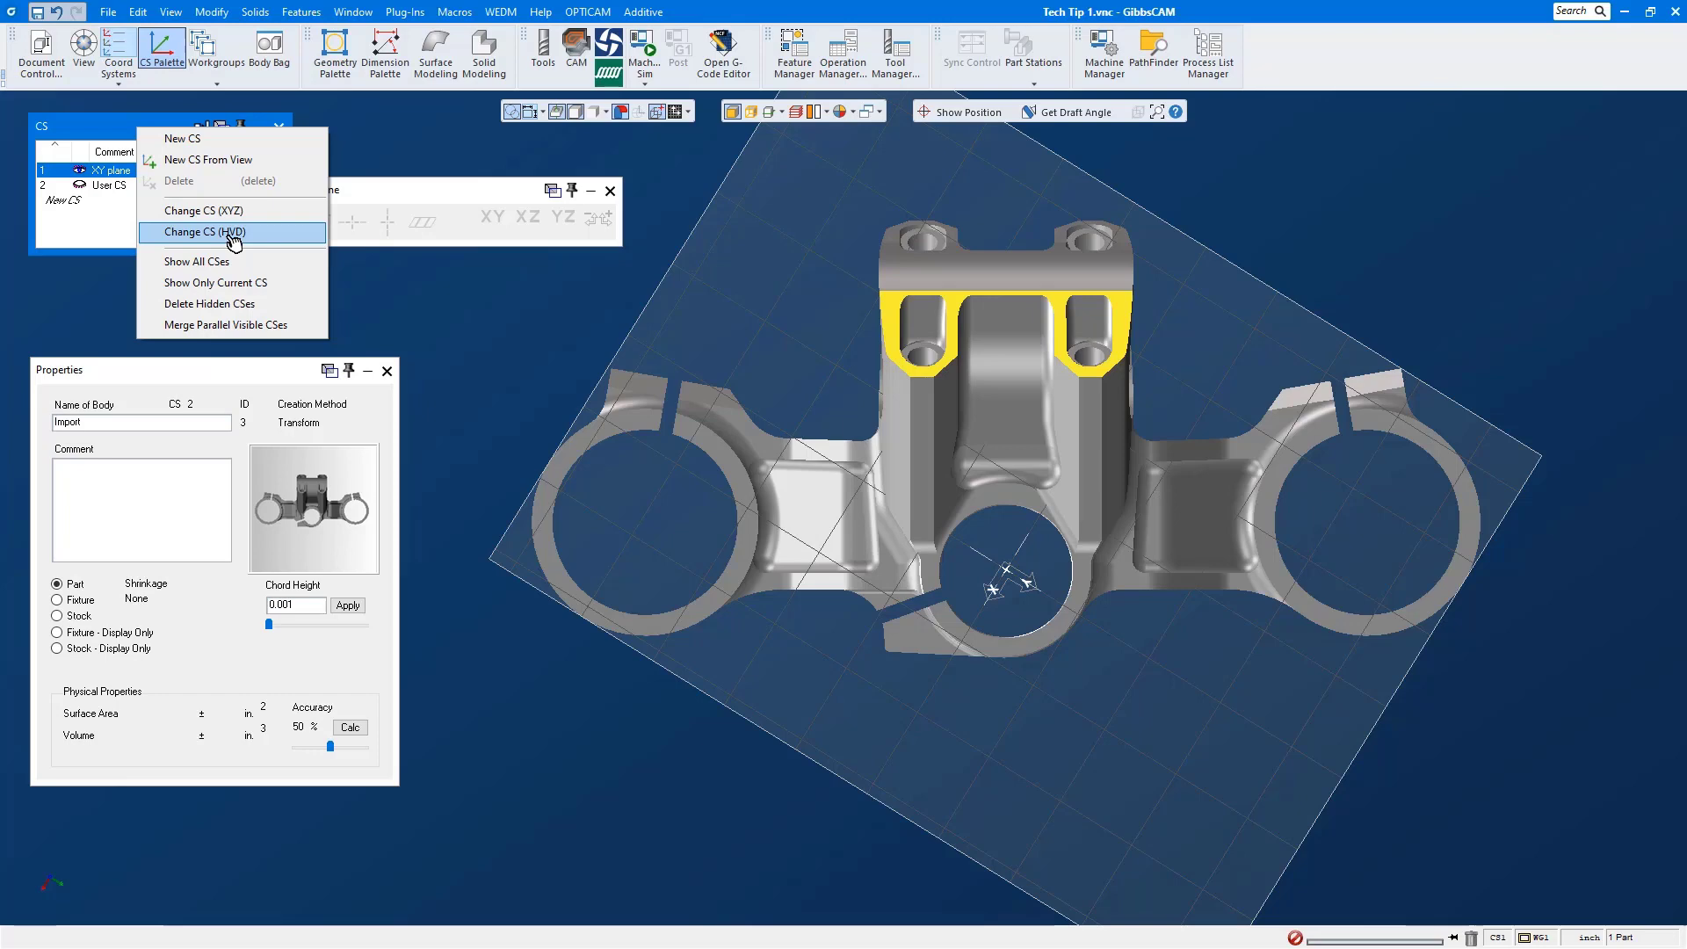
left_click(234, 232)
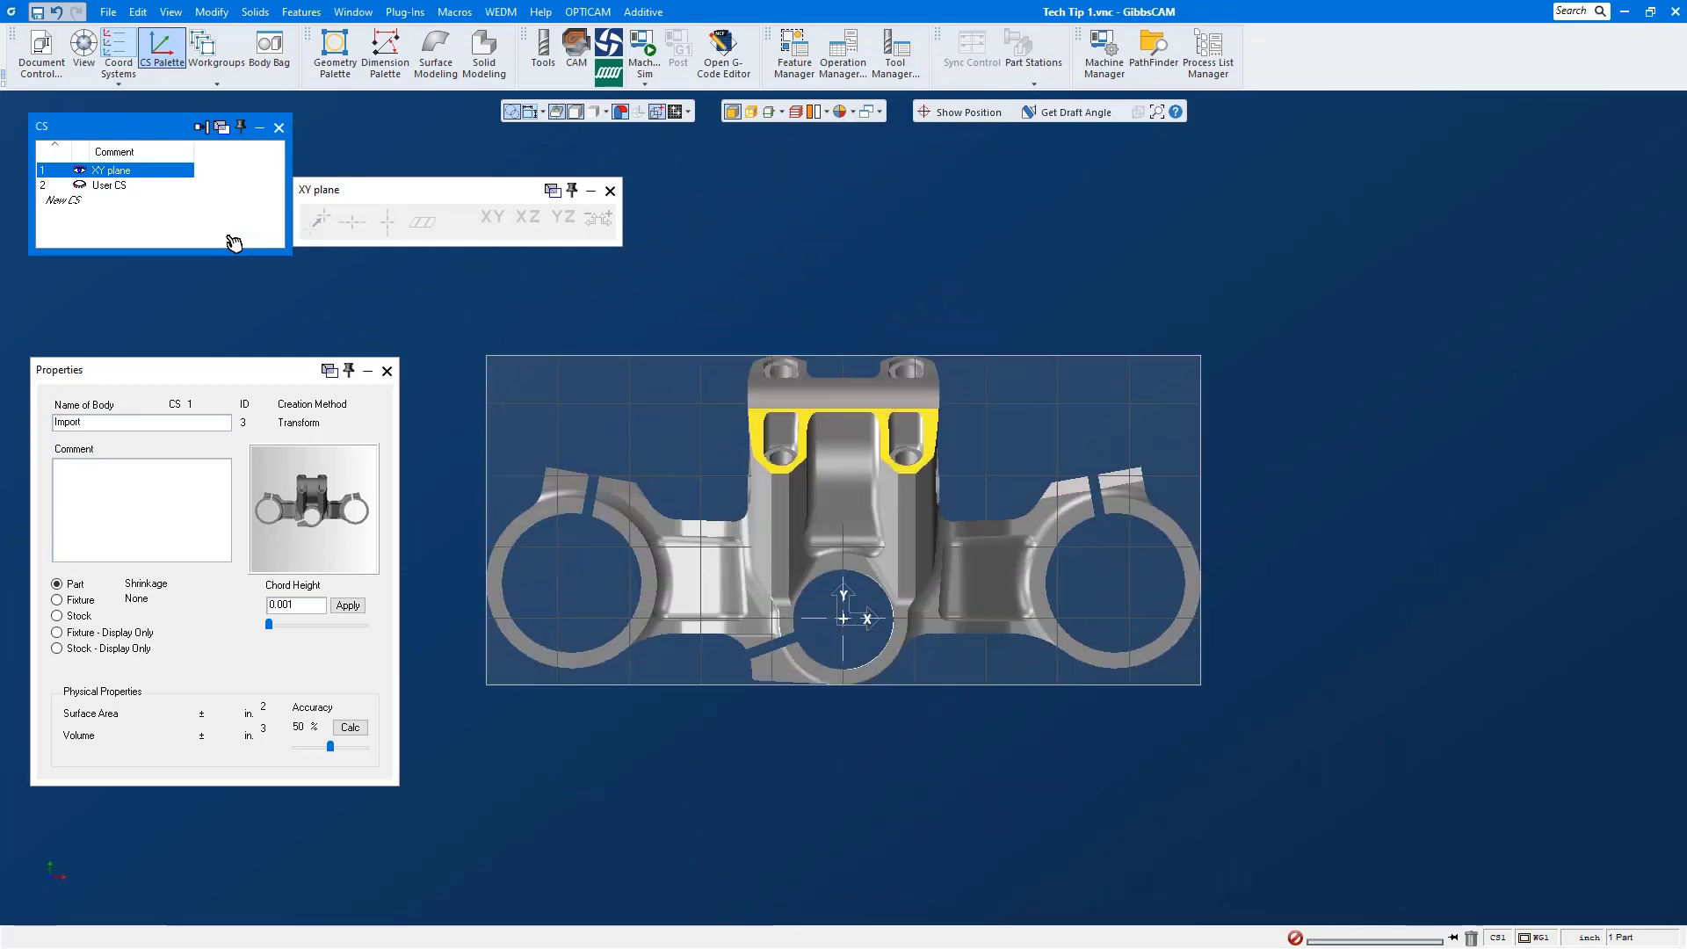
- Close Properties, delete the temporary User CS, view isometrically, and close the XY plane settings
left_click(386, 370)
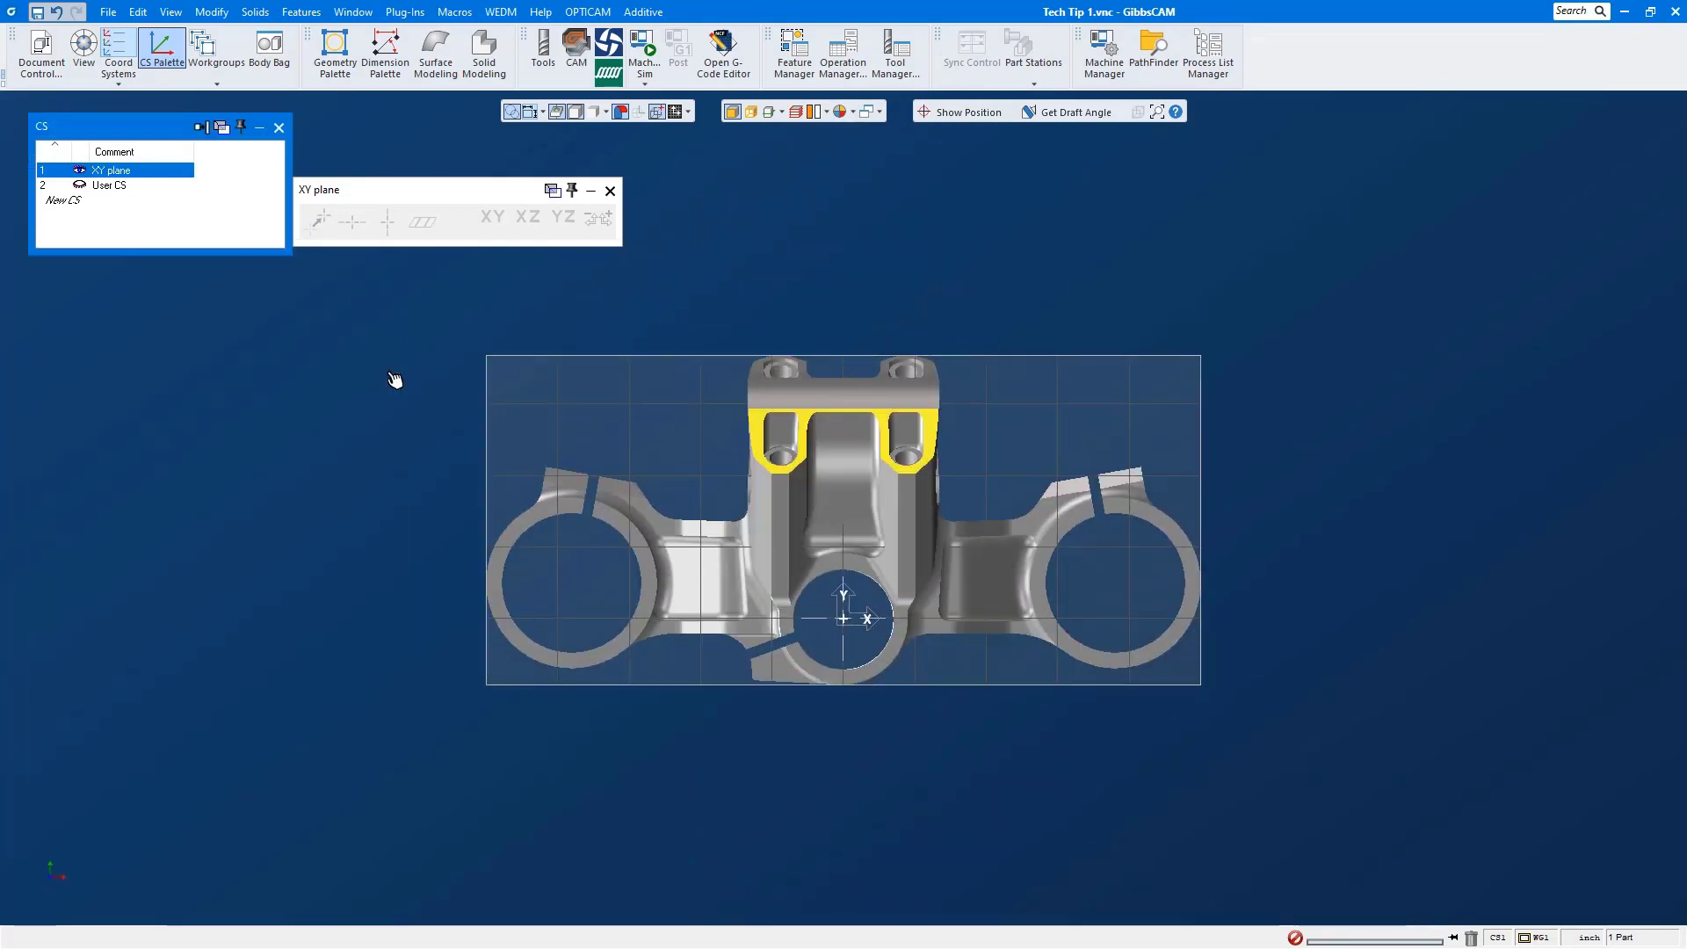
left_click(141, 202)
key("Delete")
key("Delete")
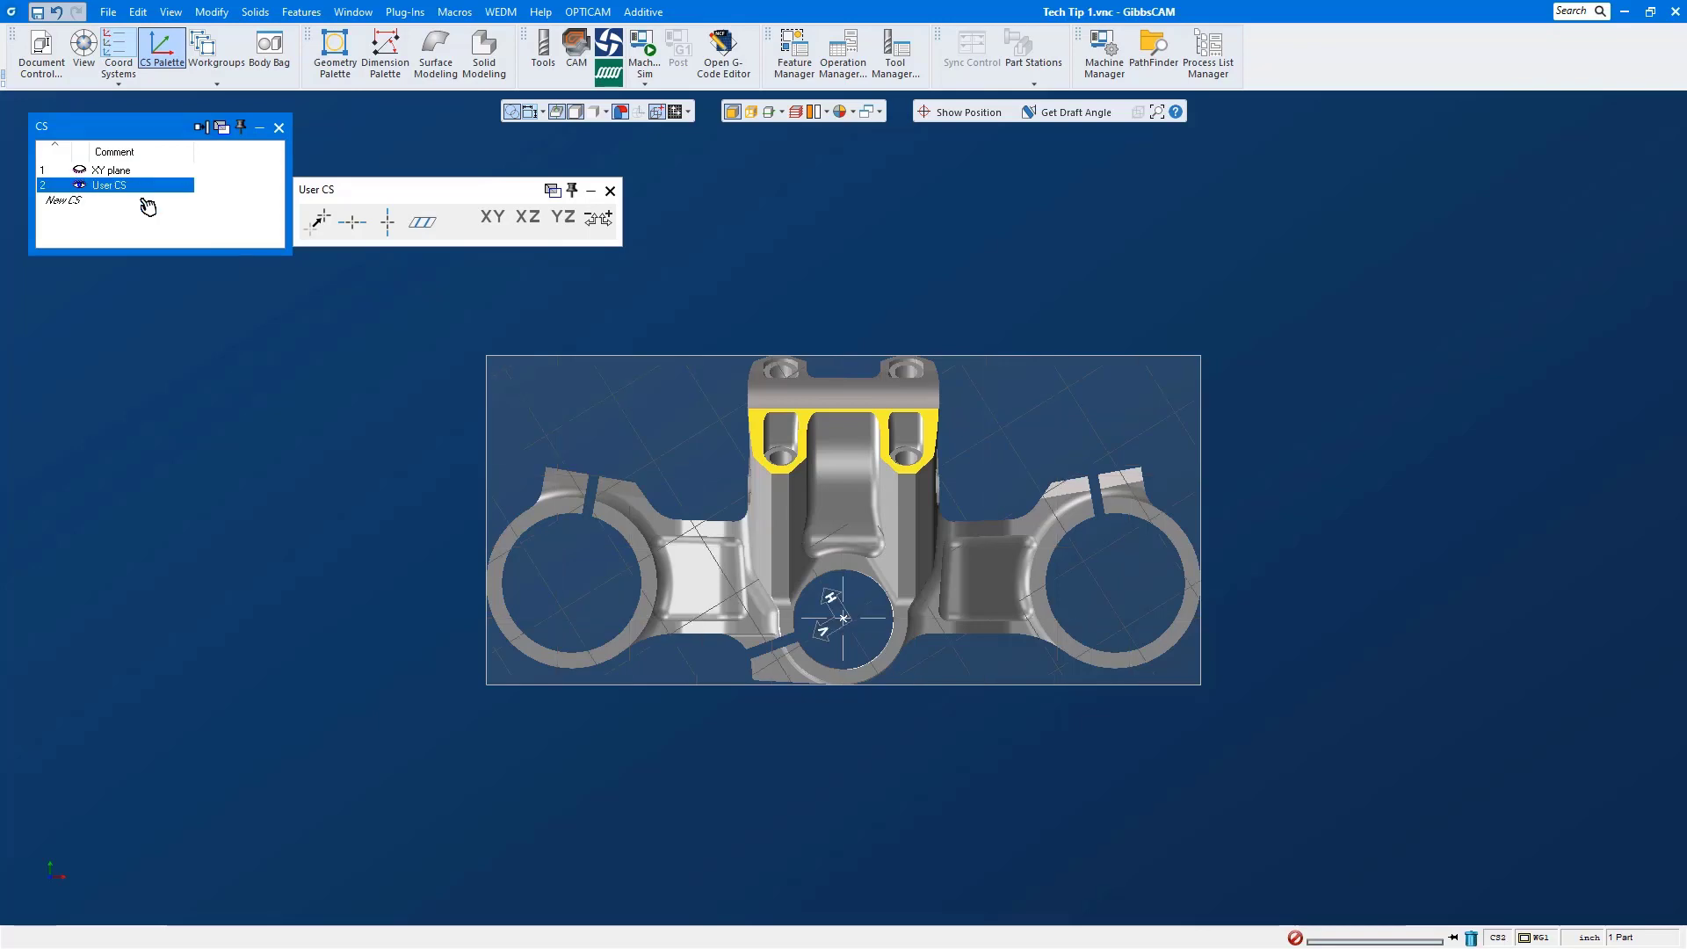
scroll(931, 627, "up", 1)
key("ctrl+i")
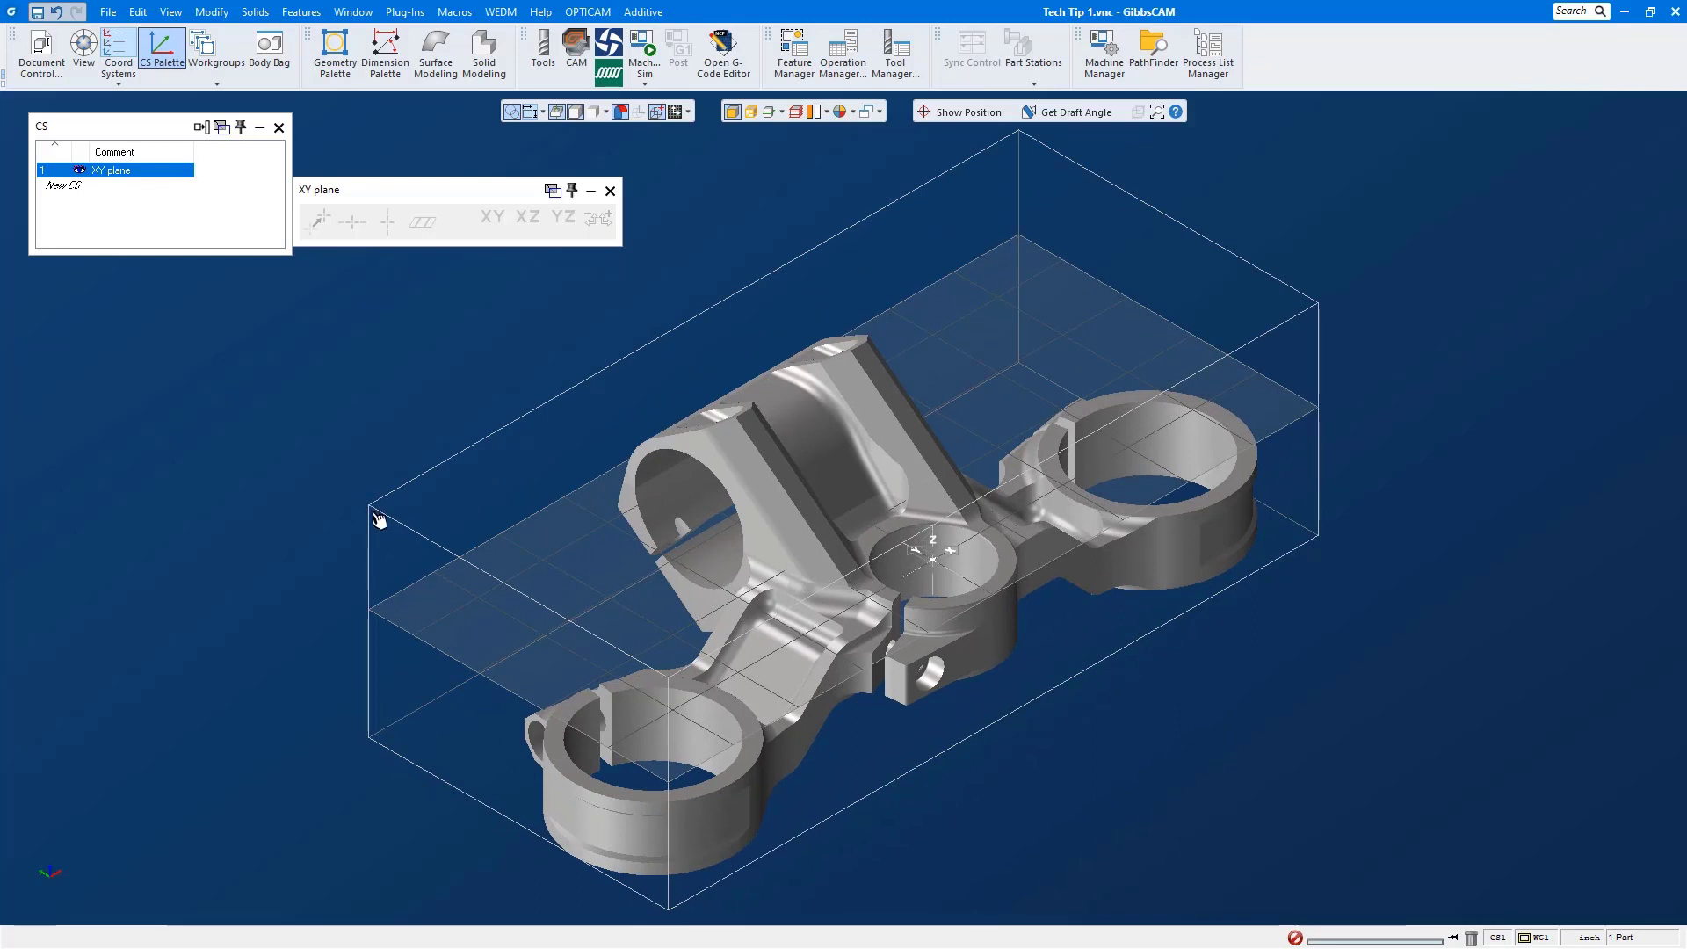
left_click(610, 192)
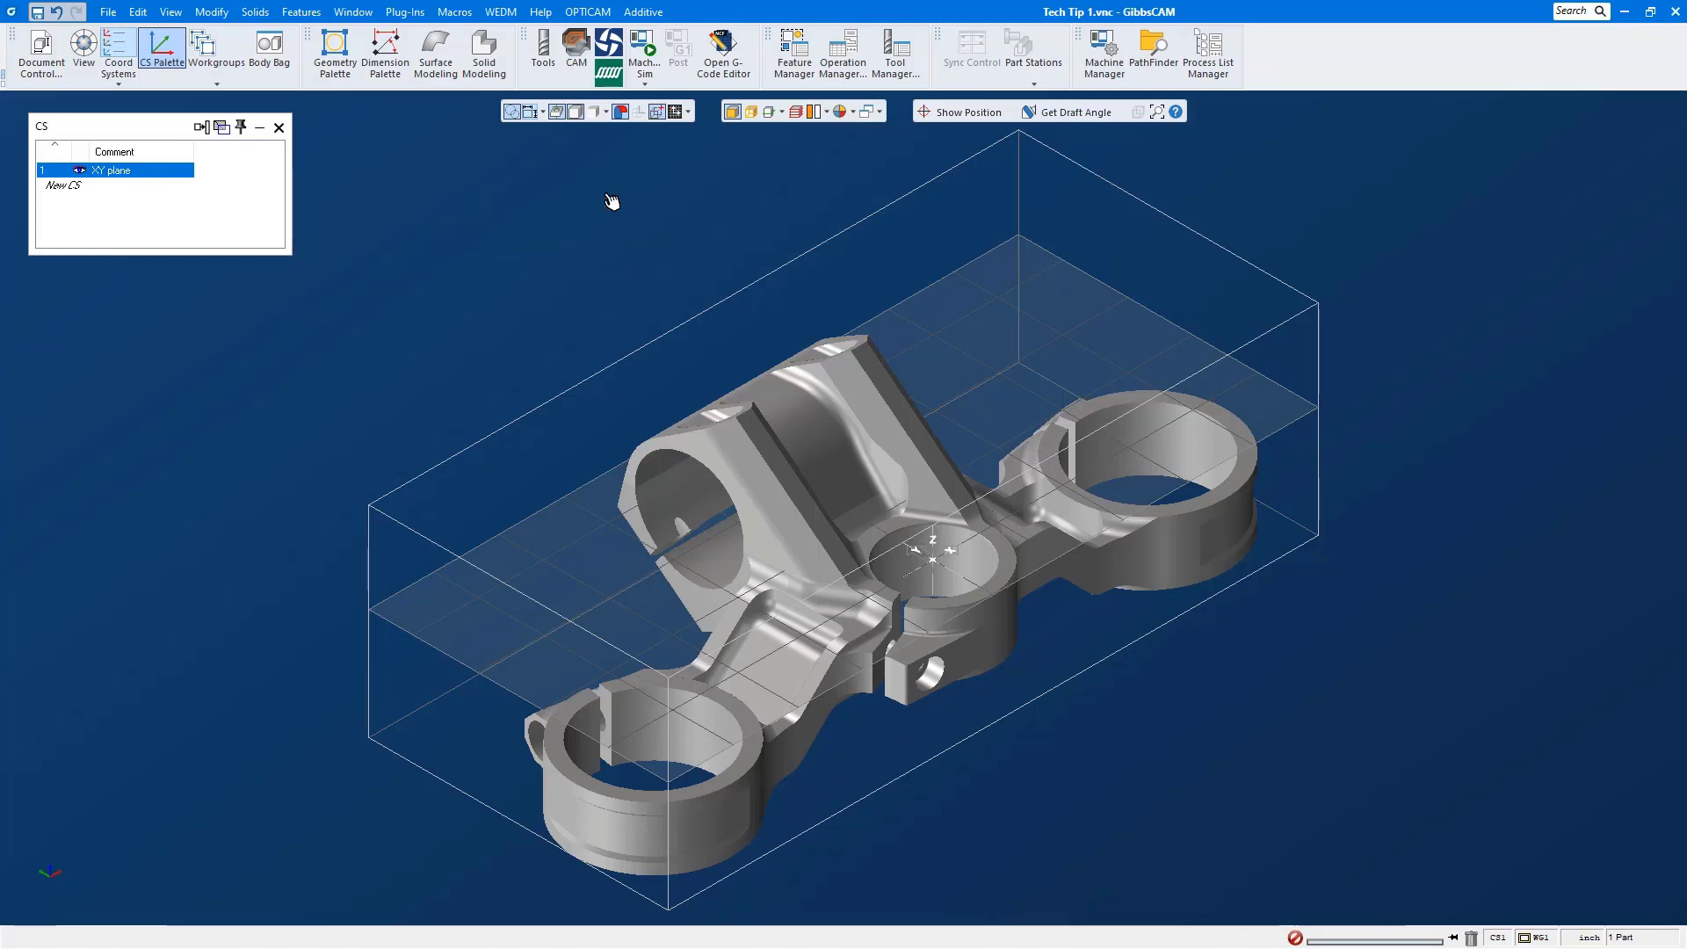
- Close the CS palette and open Tech Tip 2 without saving Tech Tip 1
left_click(280, 128)
left_click(106, 12)
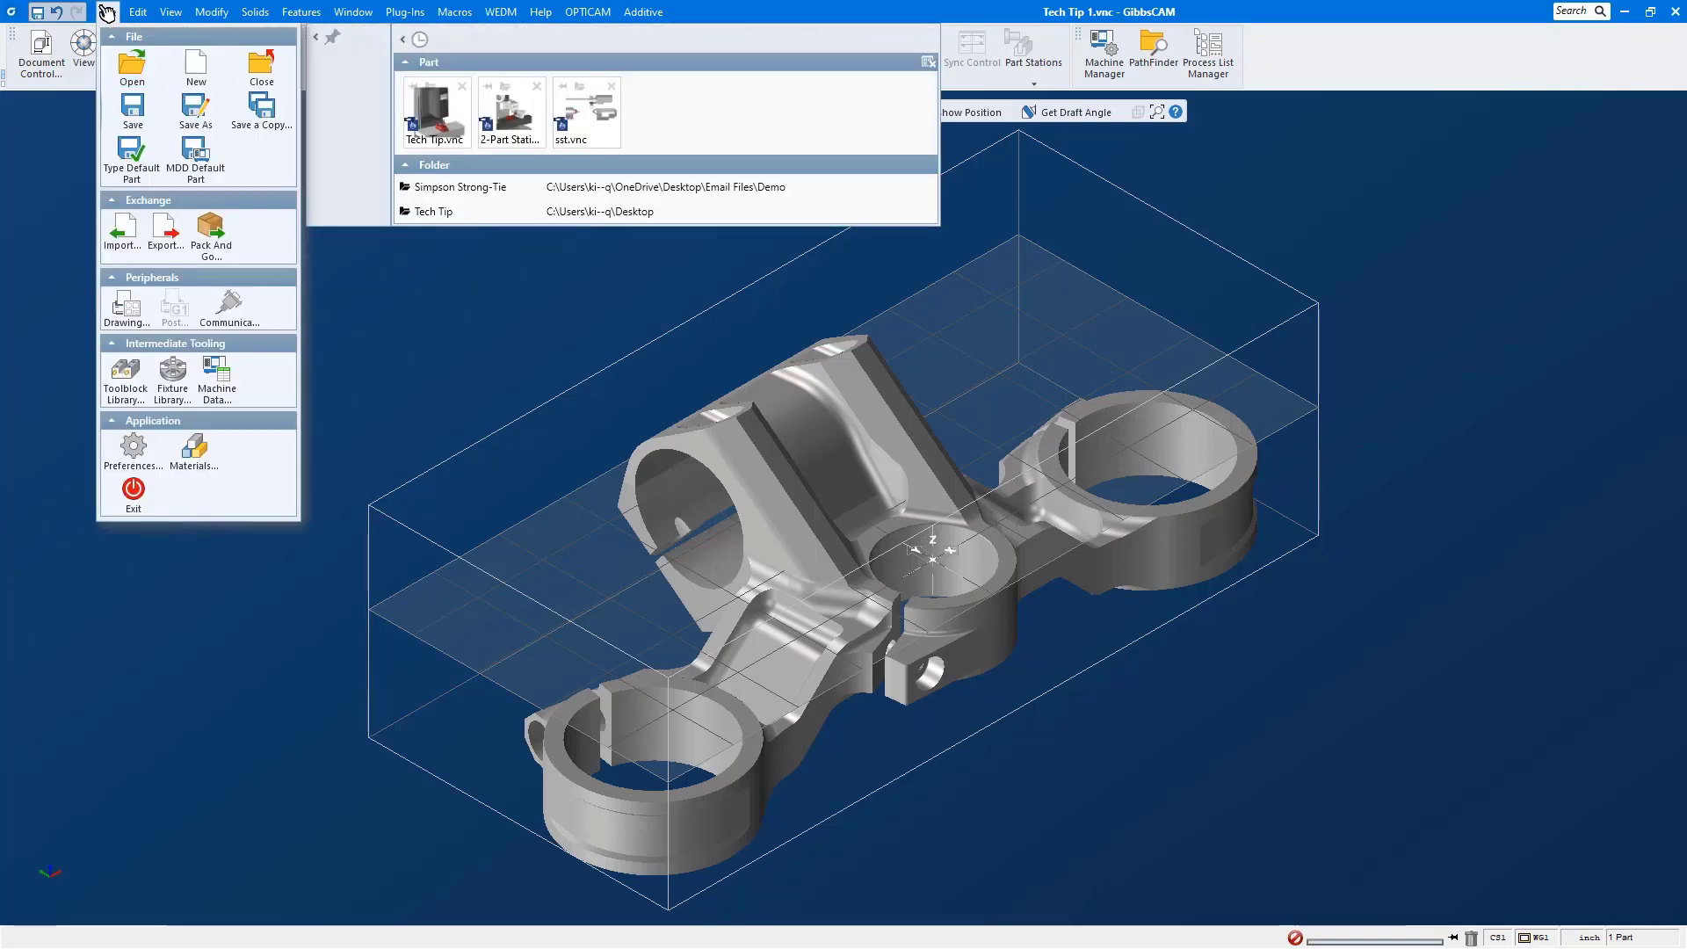
left_click(132, 66)
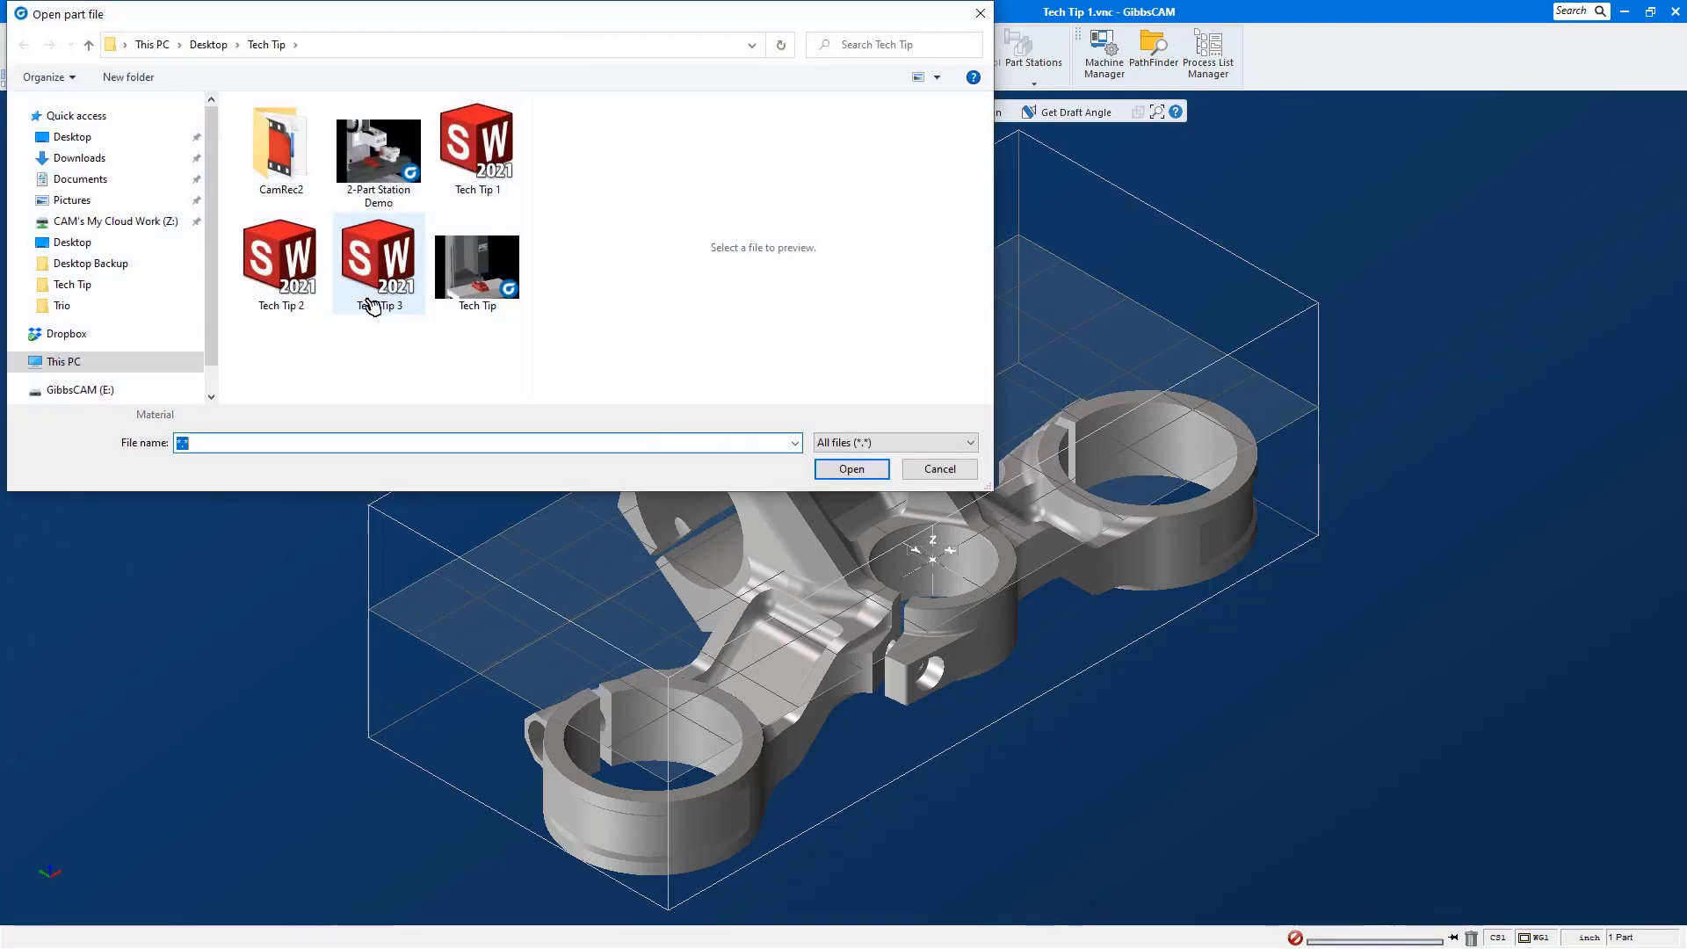
left_click(283, 265)
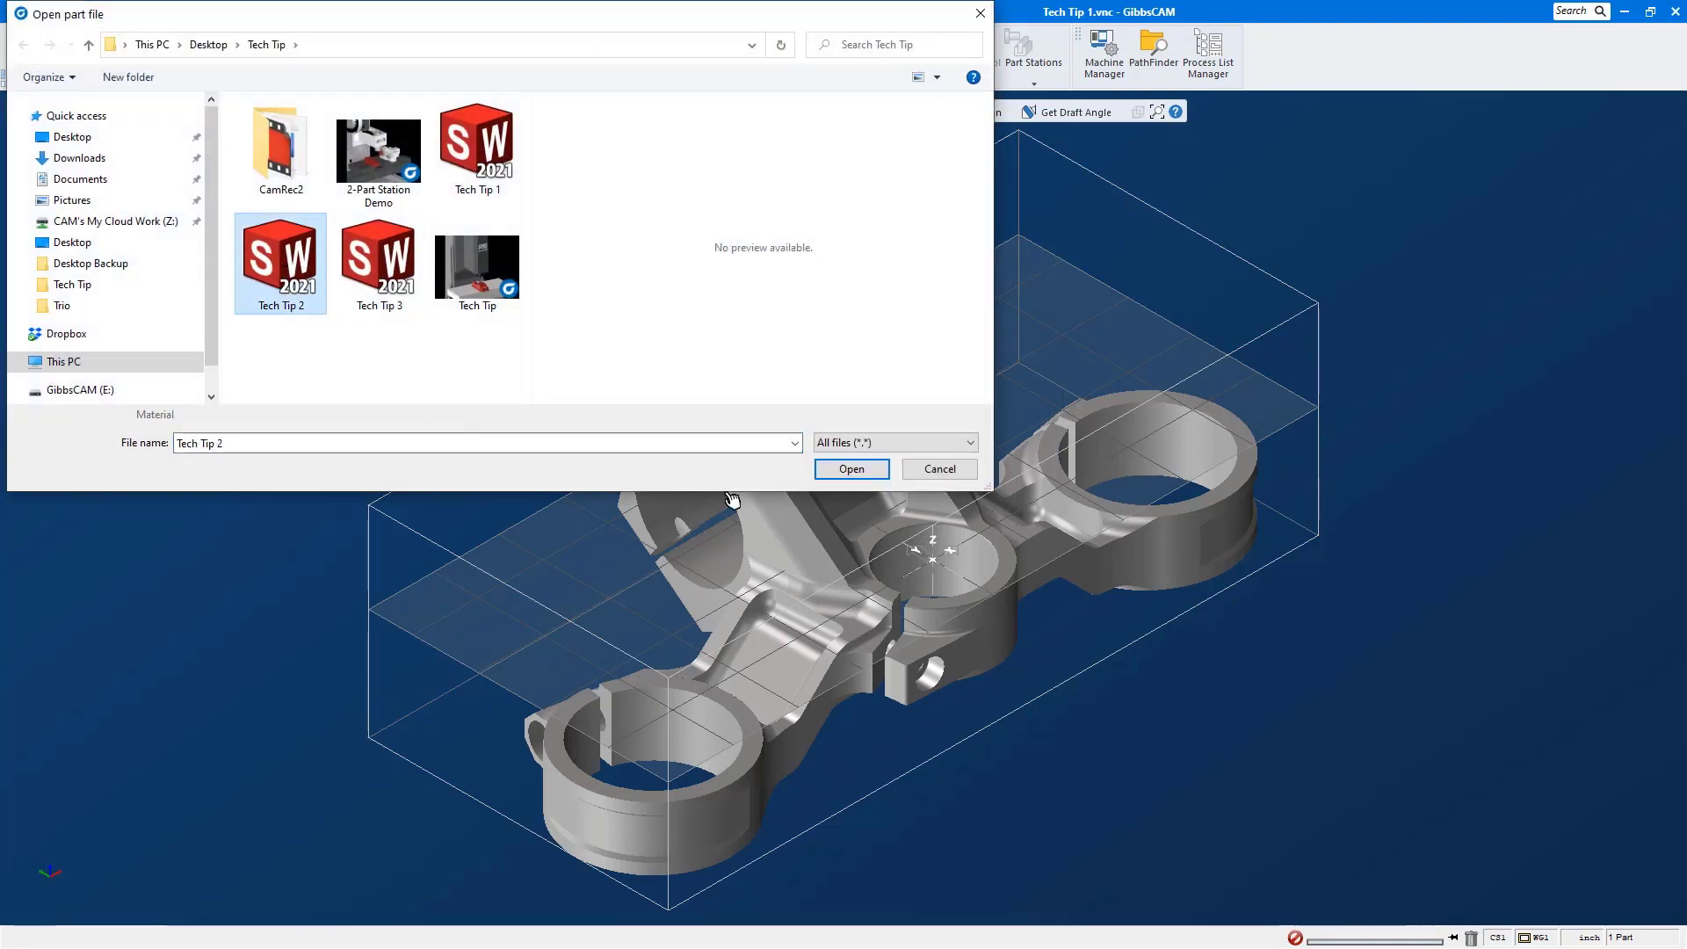
left_click(851, 469)
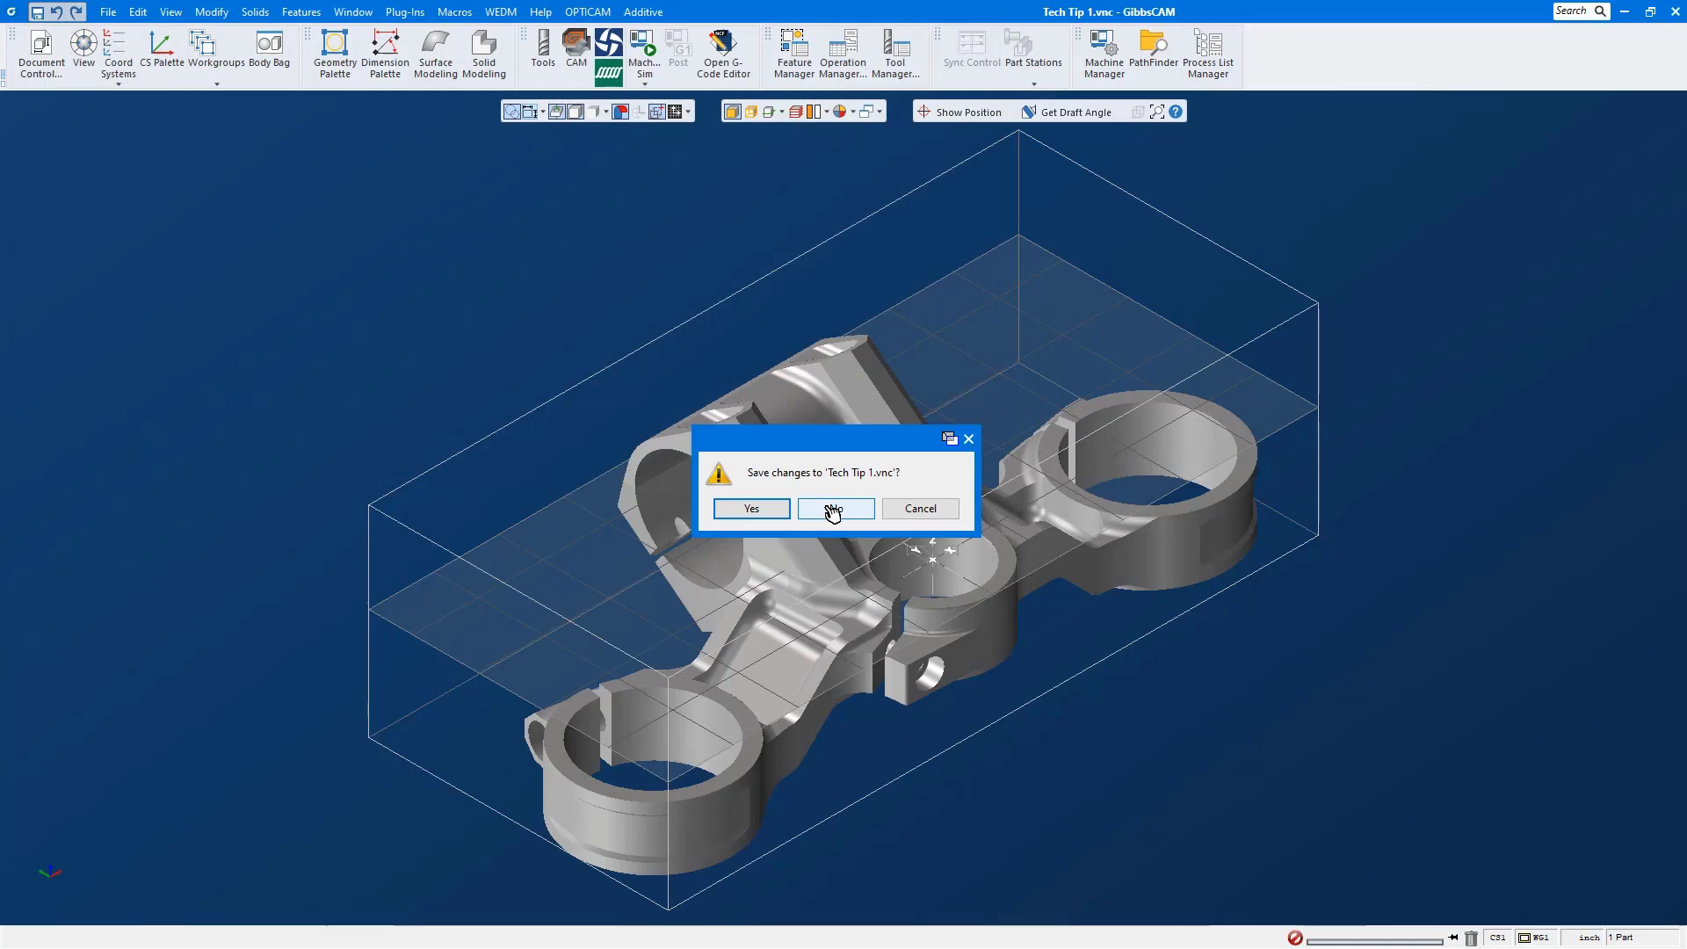
left_click(826, 512)
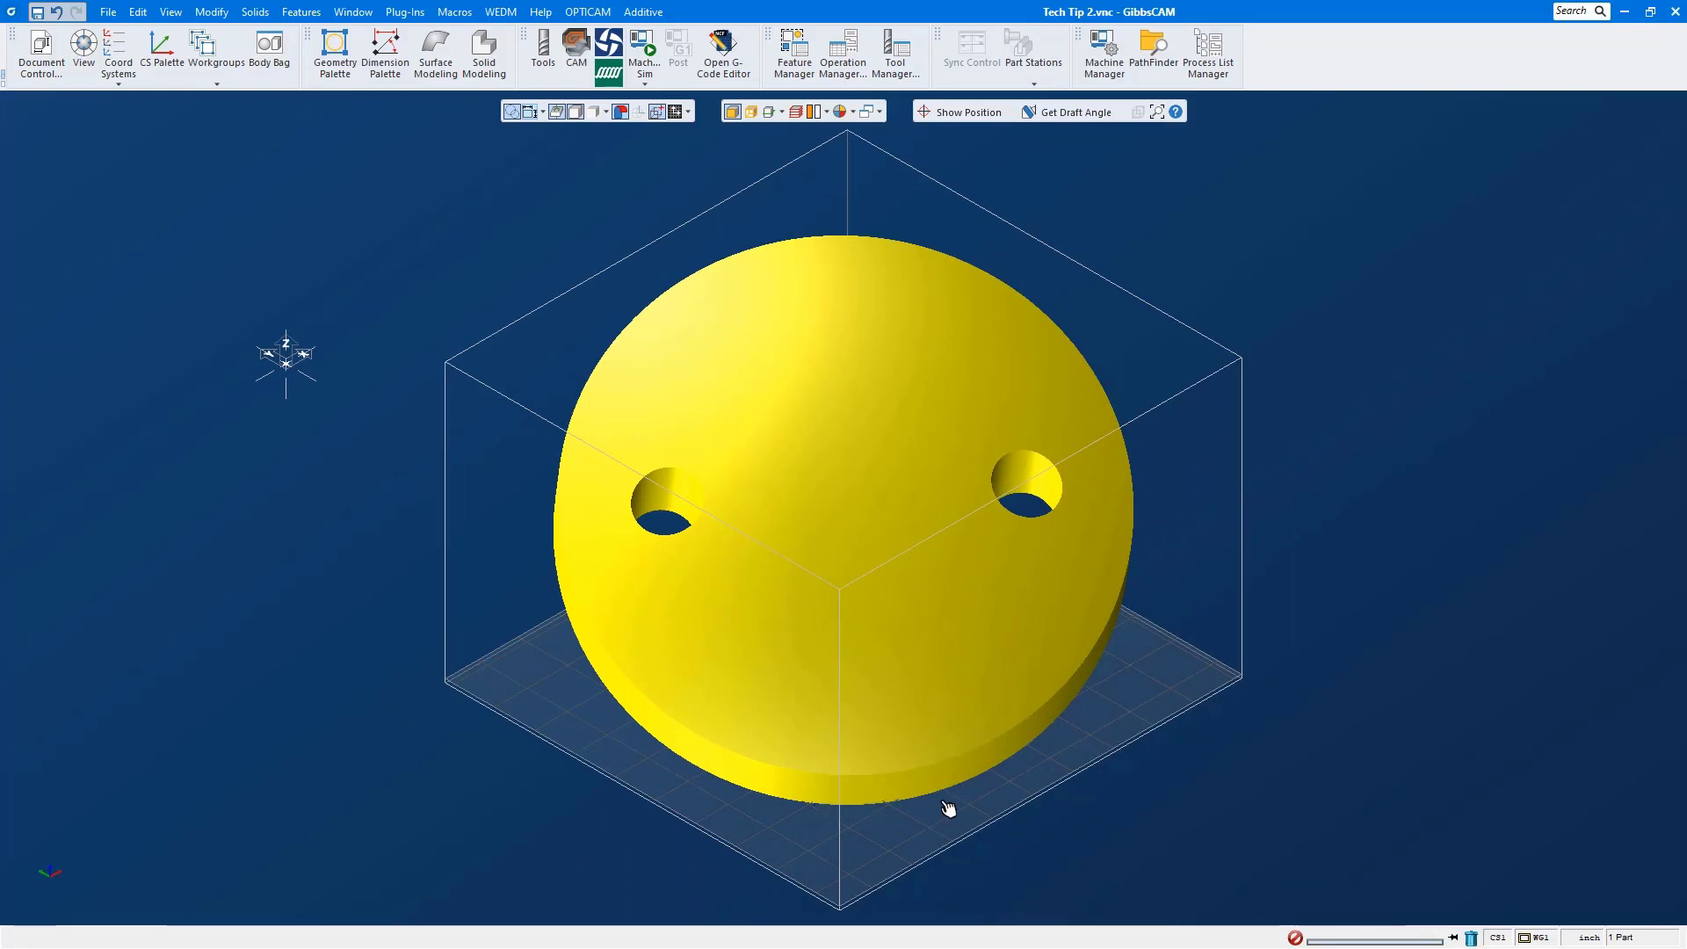
- Rotate the view and apply Align Face to CS to the disc's flat face with the holes
left_click(1015, 822)
key("Up")
key("Up")
key("Up")
key("Up")
key("Up")
key("Up")
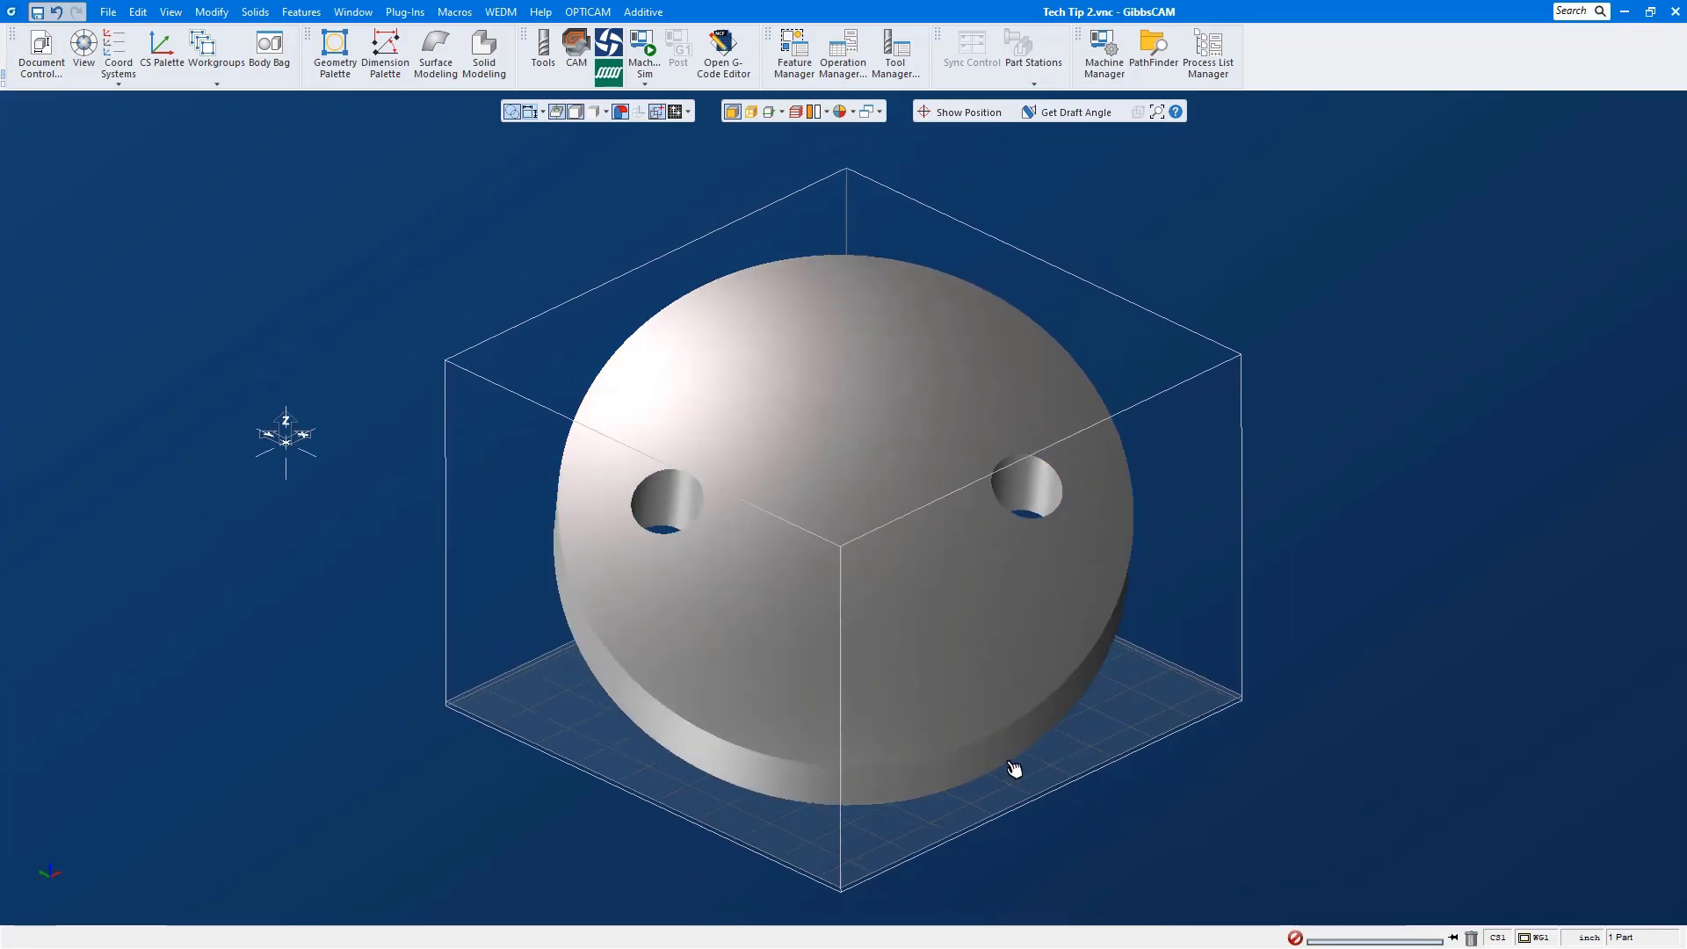
key("Left")
key("Left")
key("Left")
key("Left")
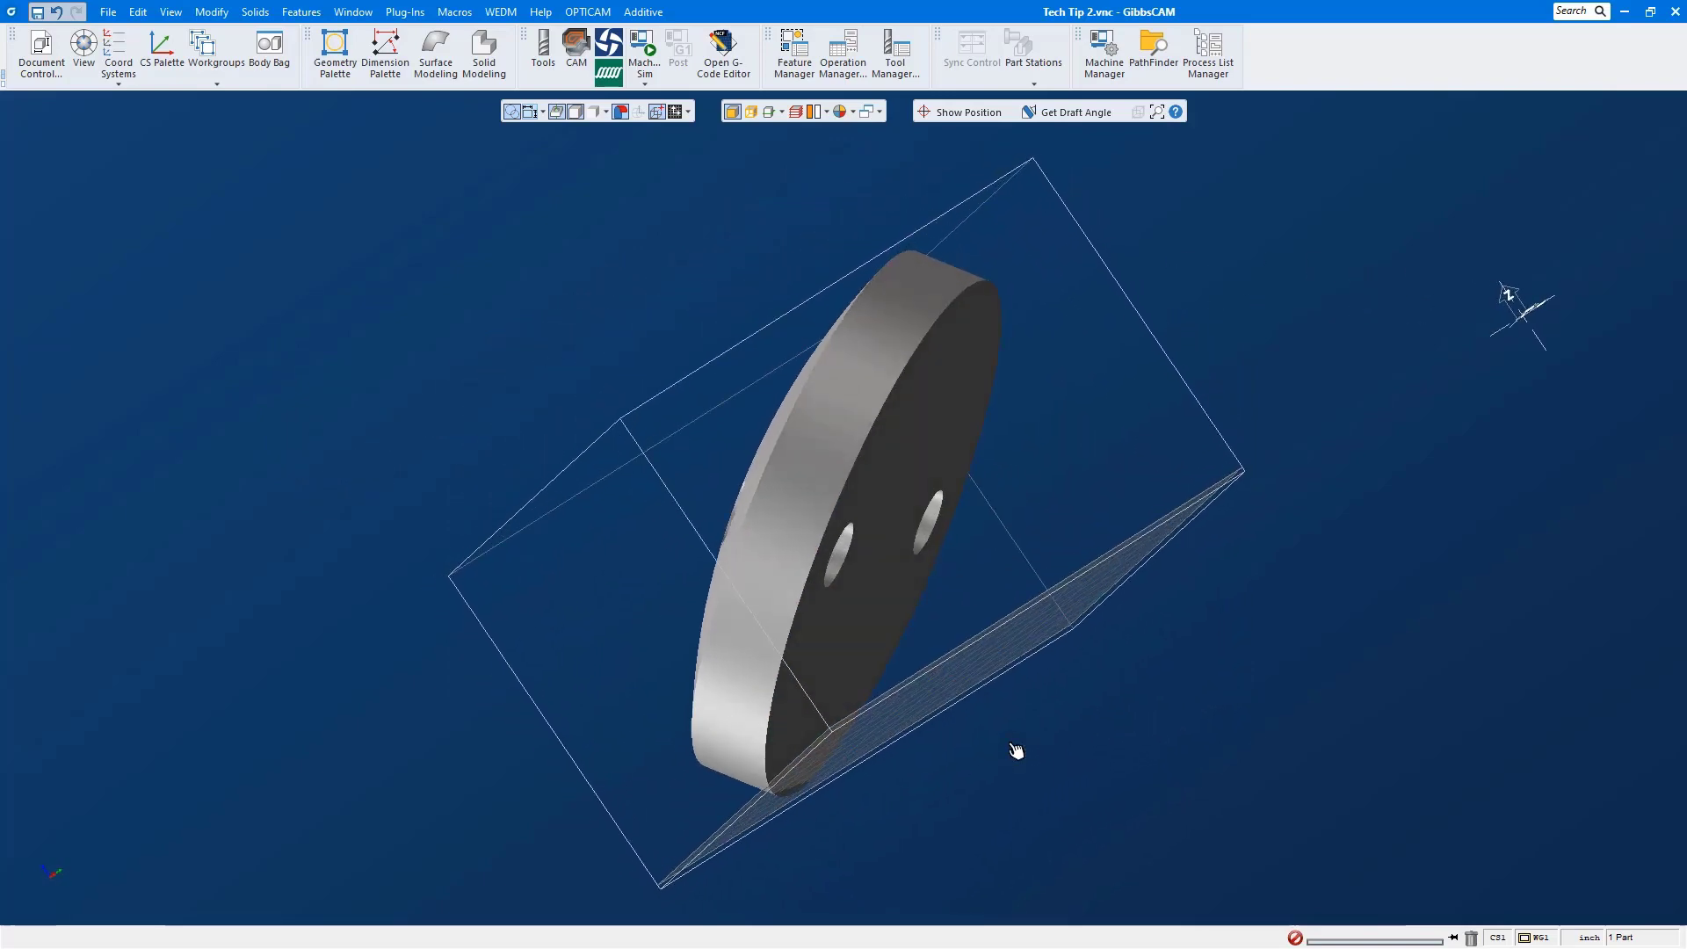
left_click(924, 472)
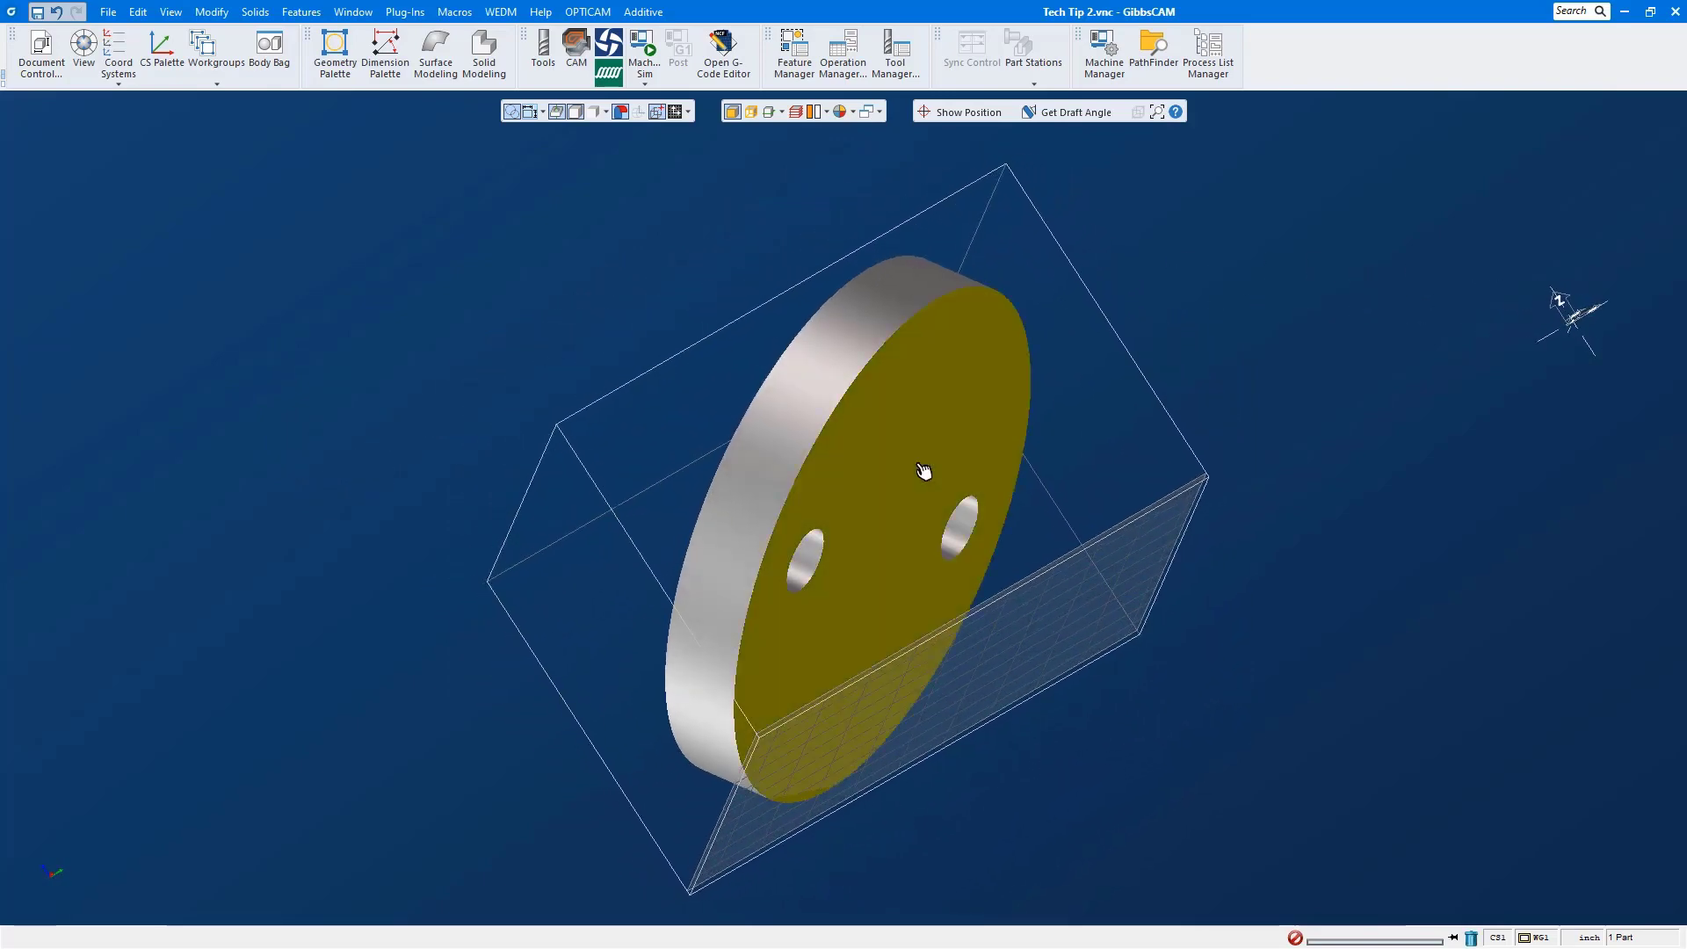
right_click(924, 471)
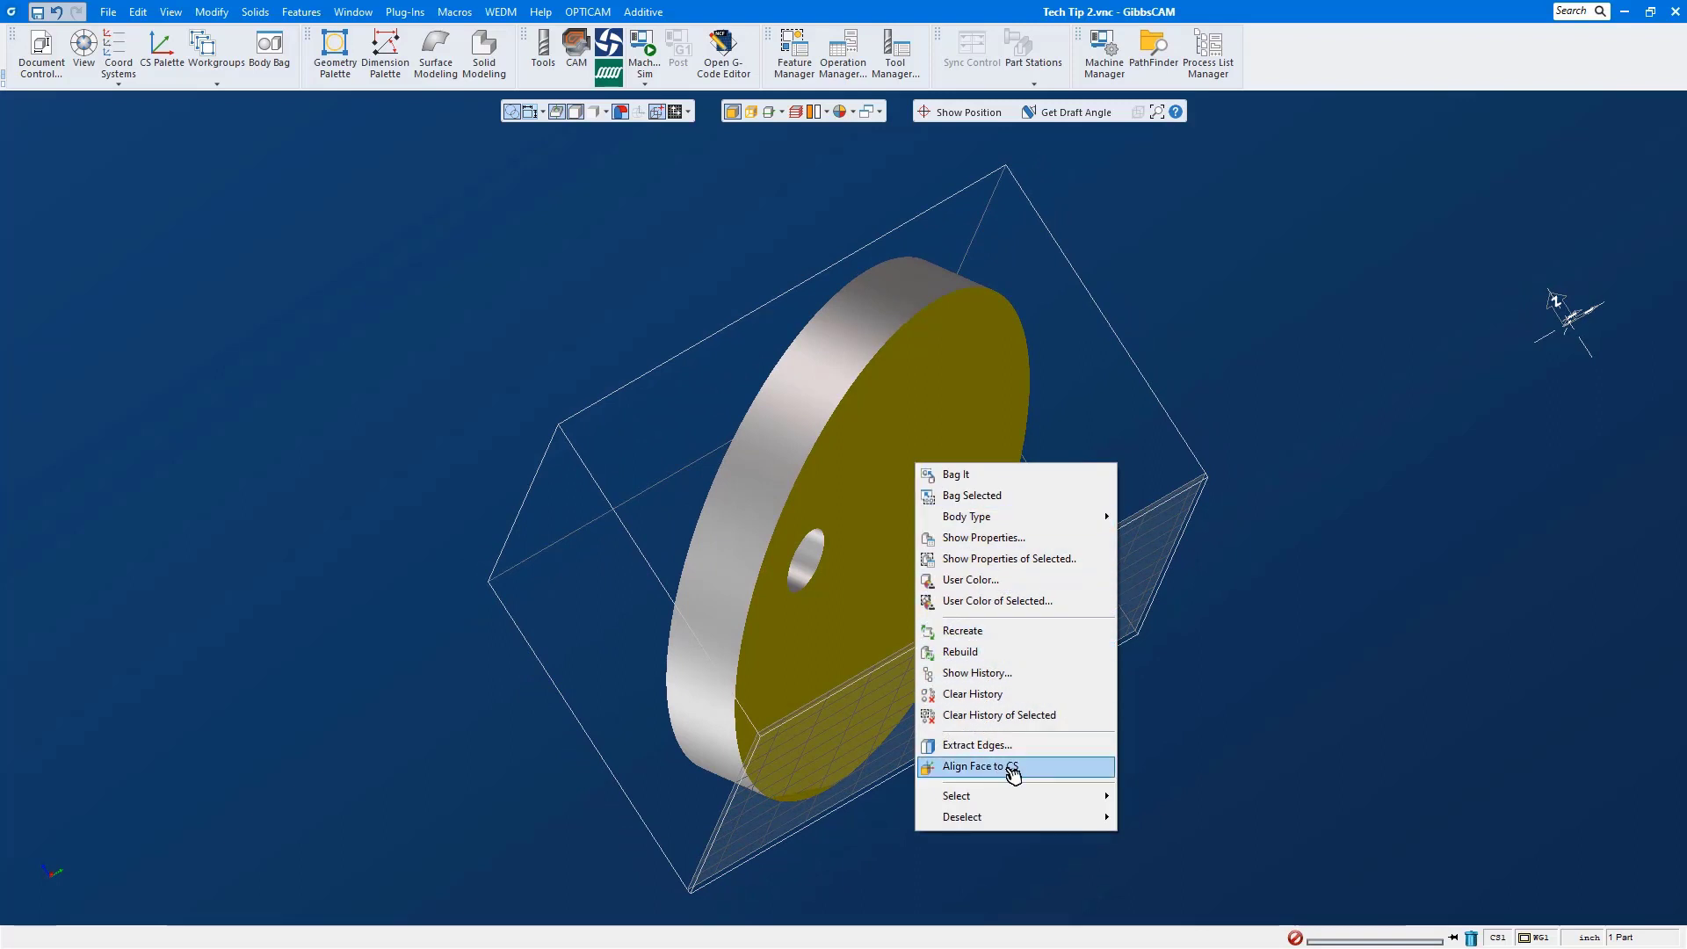
left_click(1013, 769)
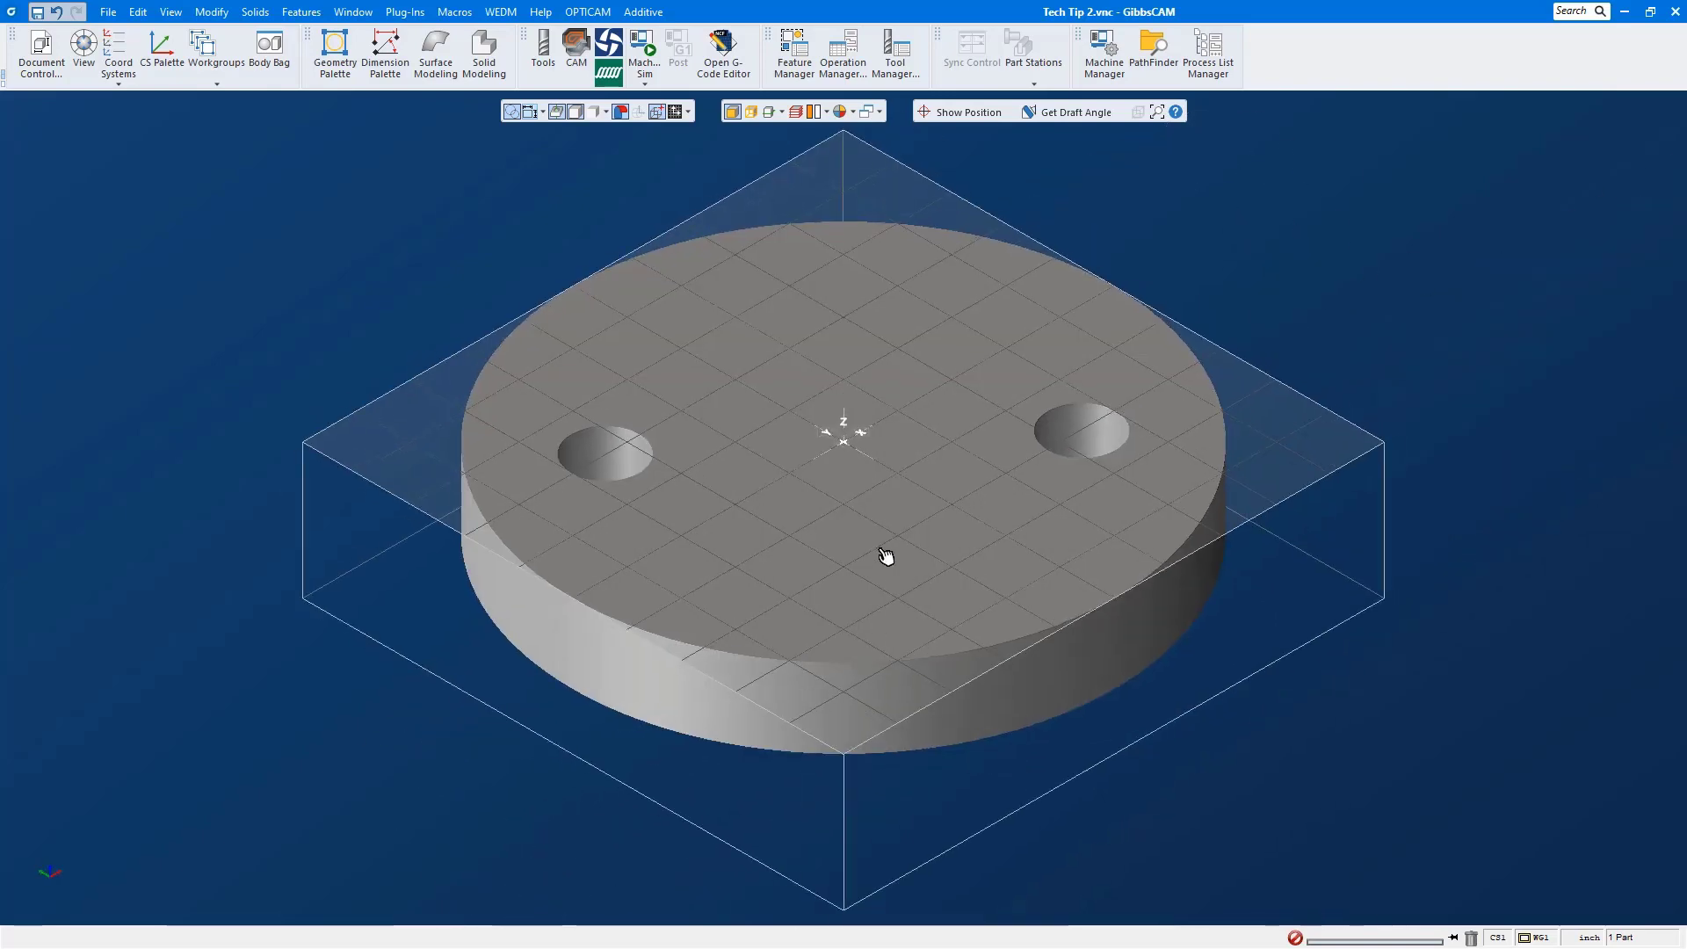
- Apply Align Face to CS to the disc's top face so the holes face up
left_click(867, 545)
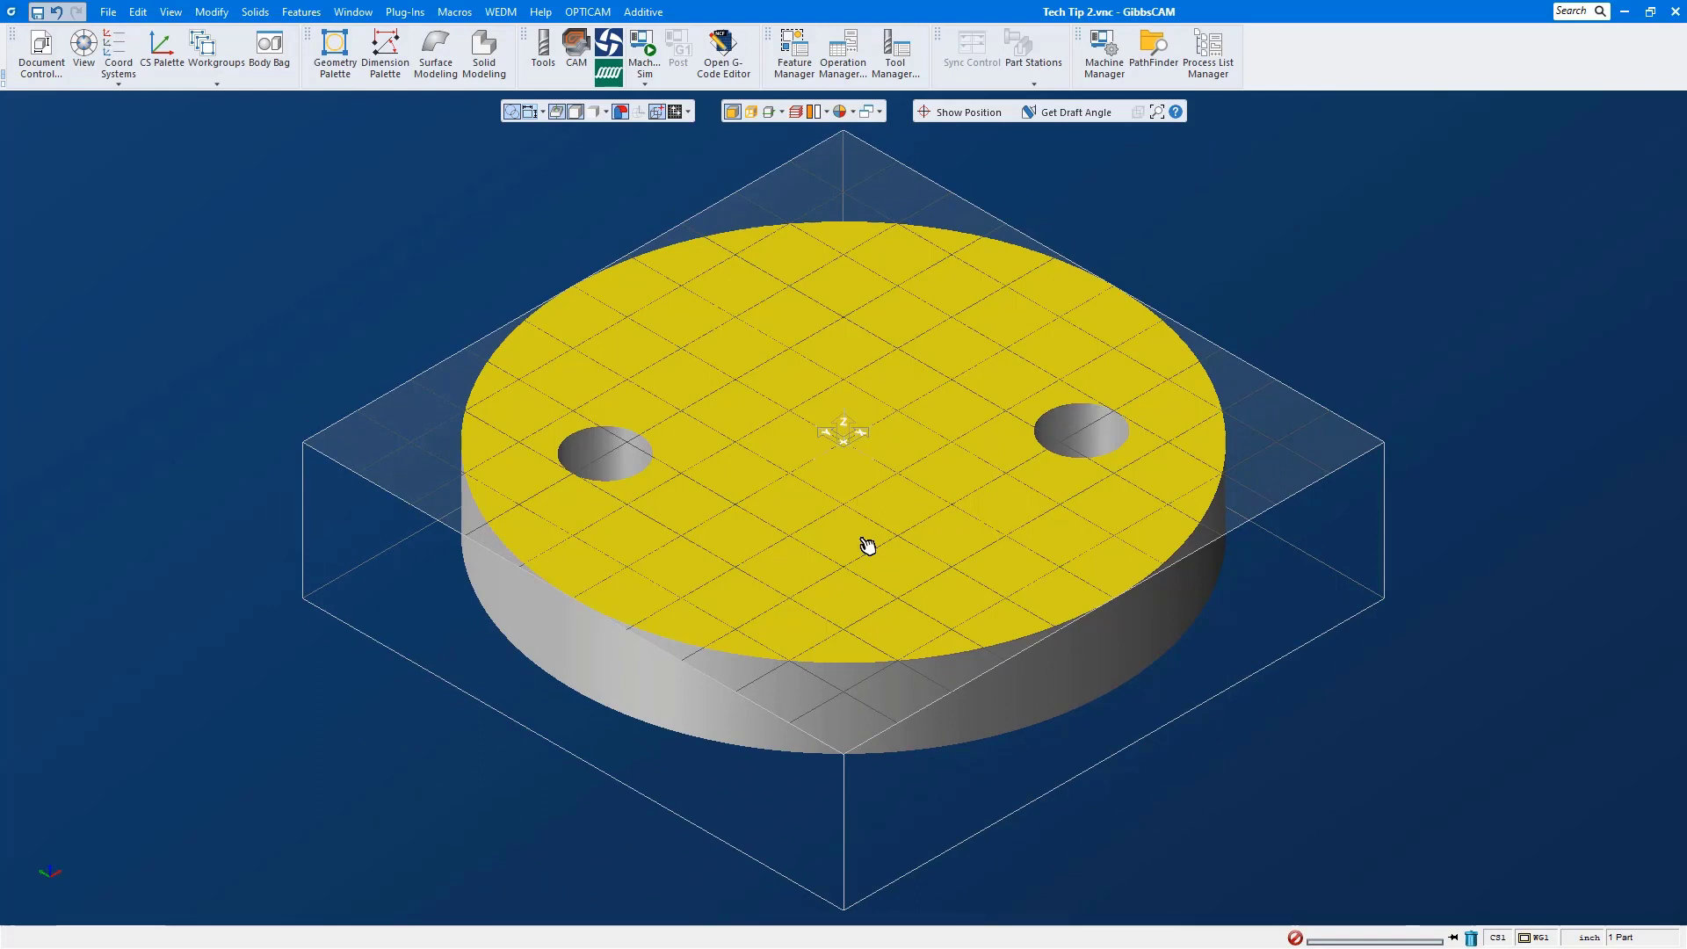
right_click(856, 452)
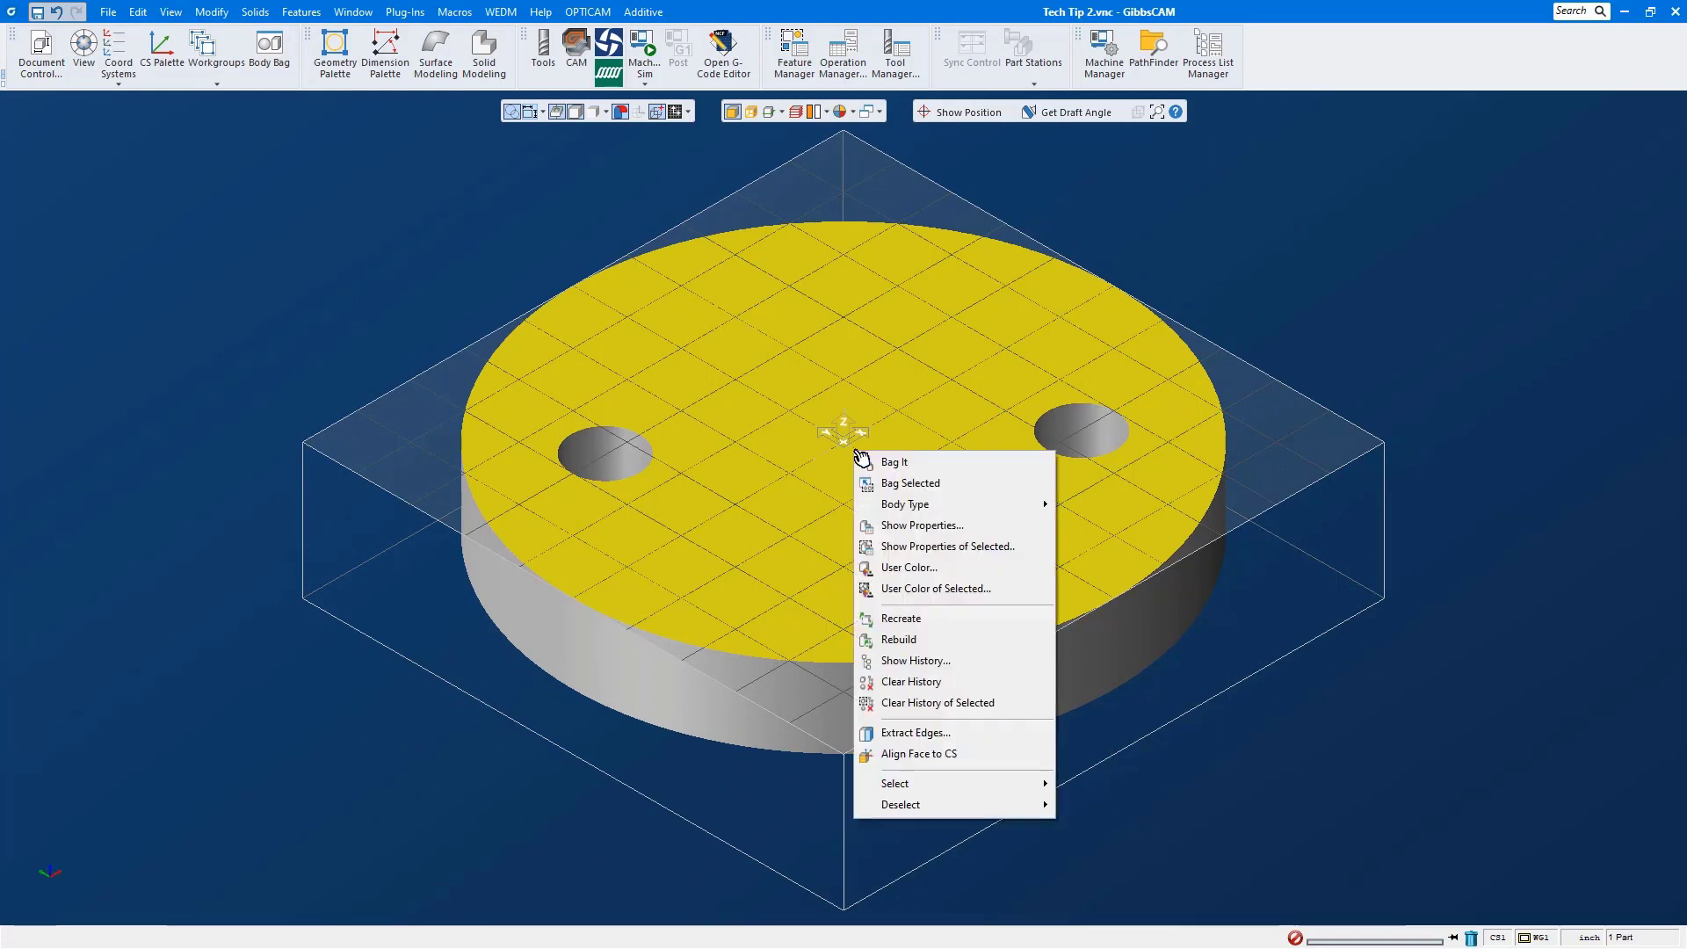
left_click(910, 754)
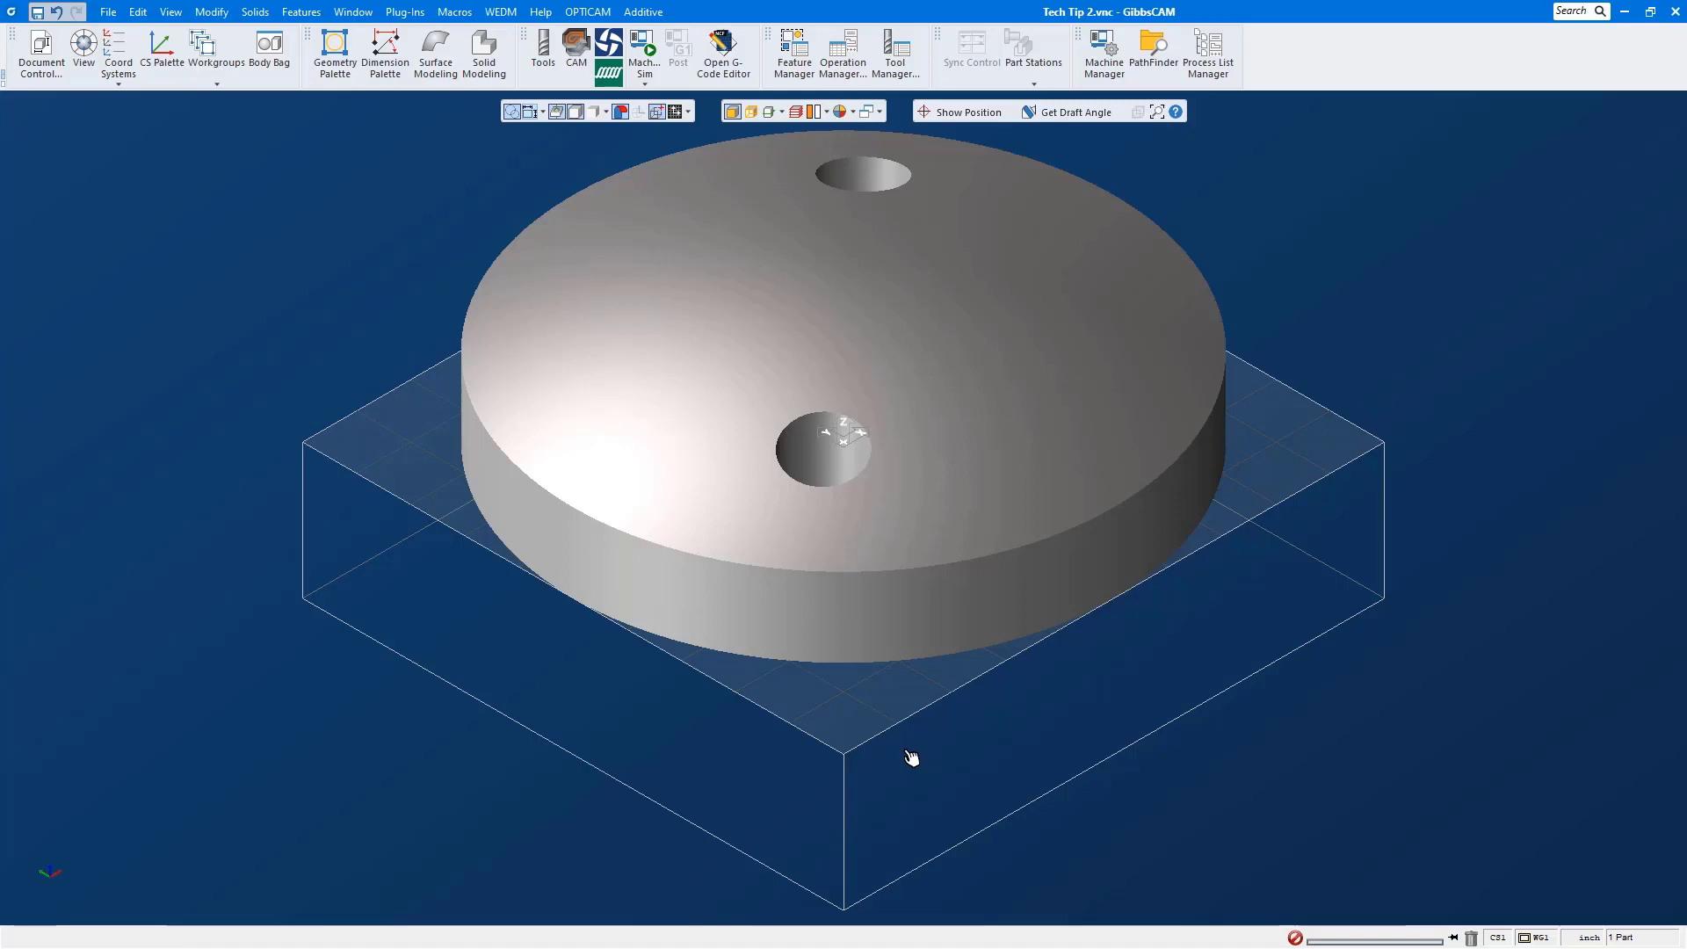
- Centre the disc in the top view, return to isometric, and create a new User CS
key("ctrl+1")
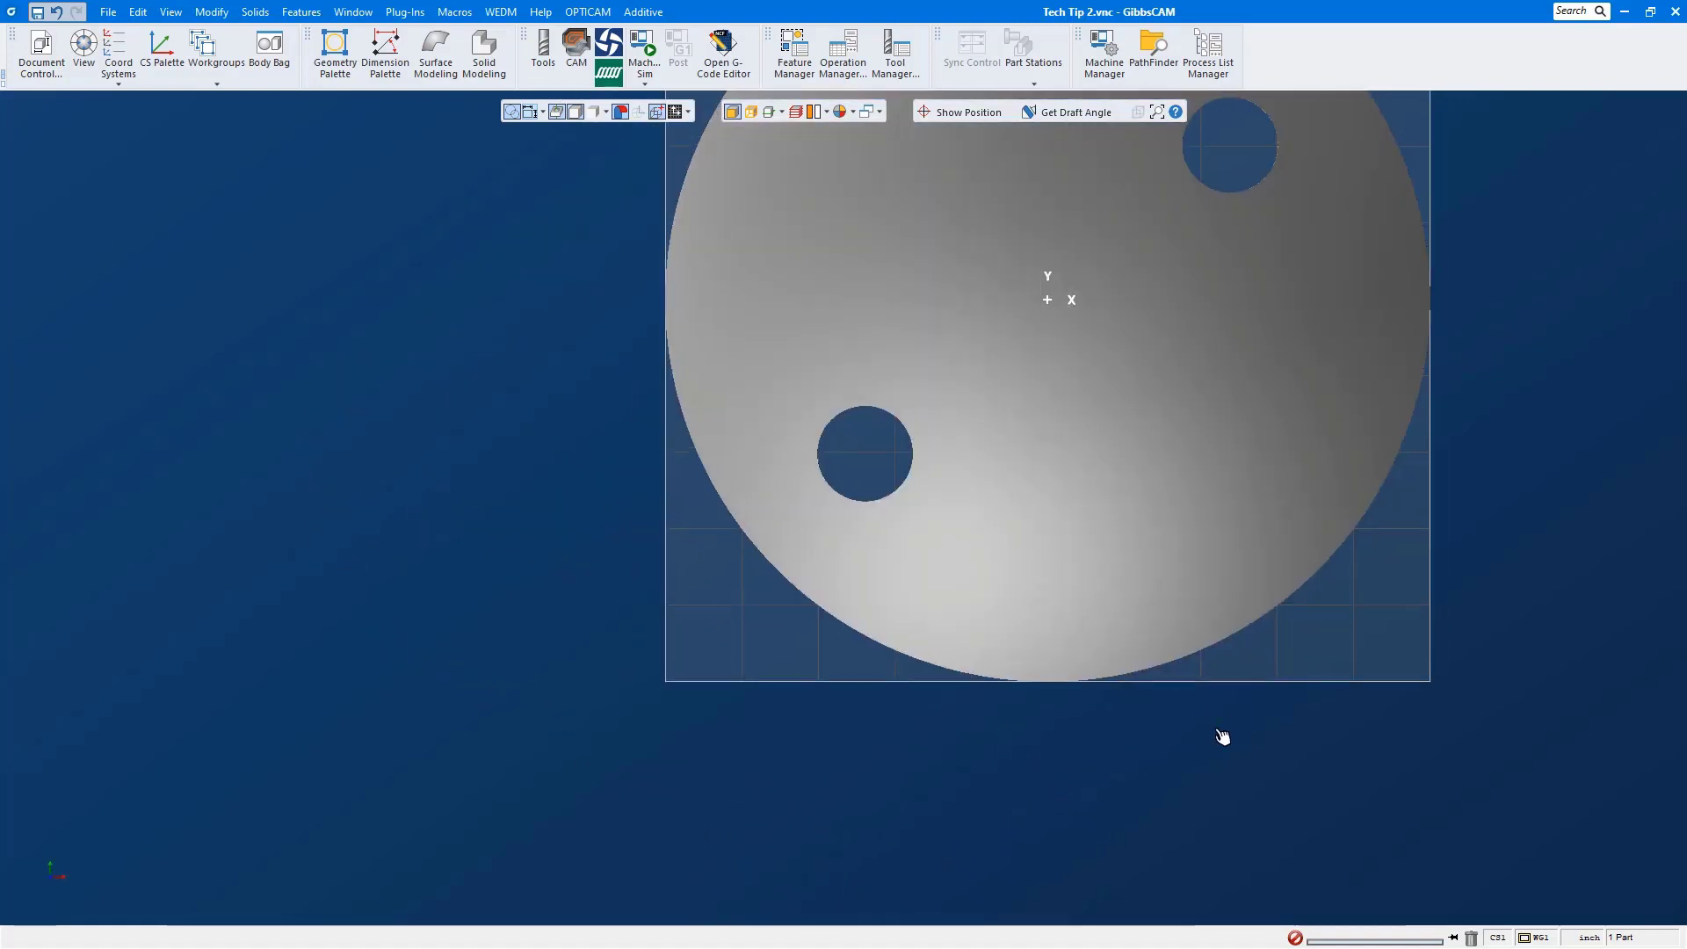
middle_click_drag(1224, 739, 940, 908)
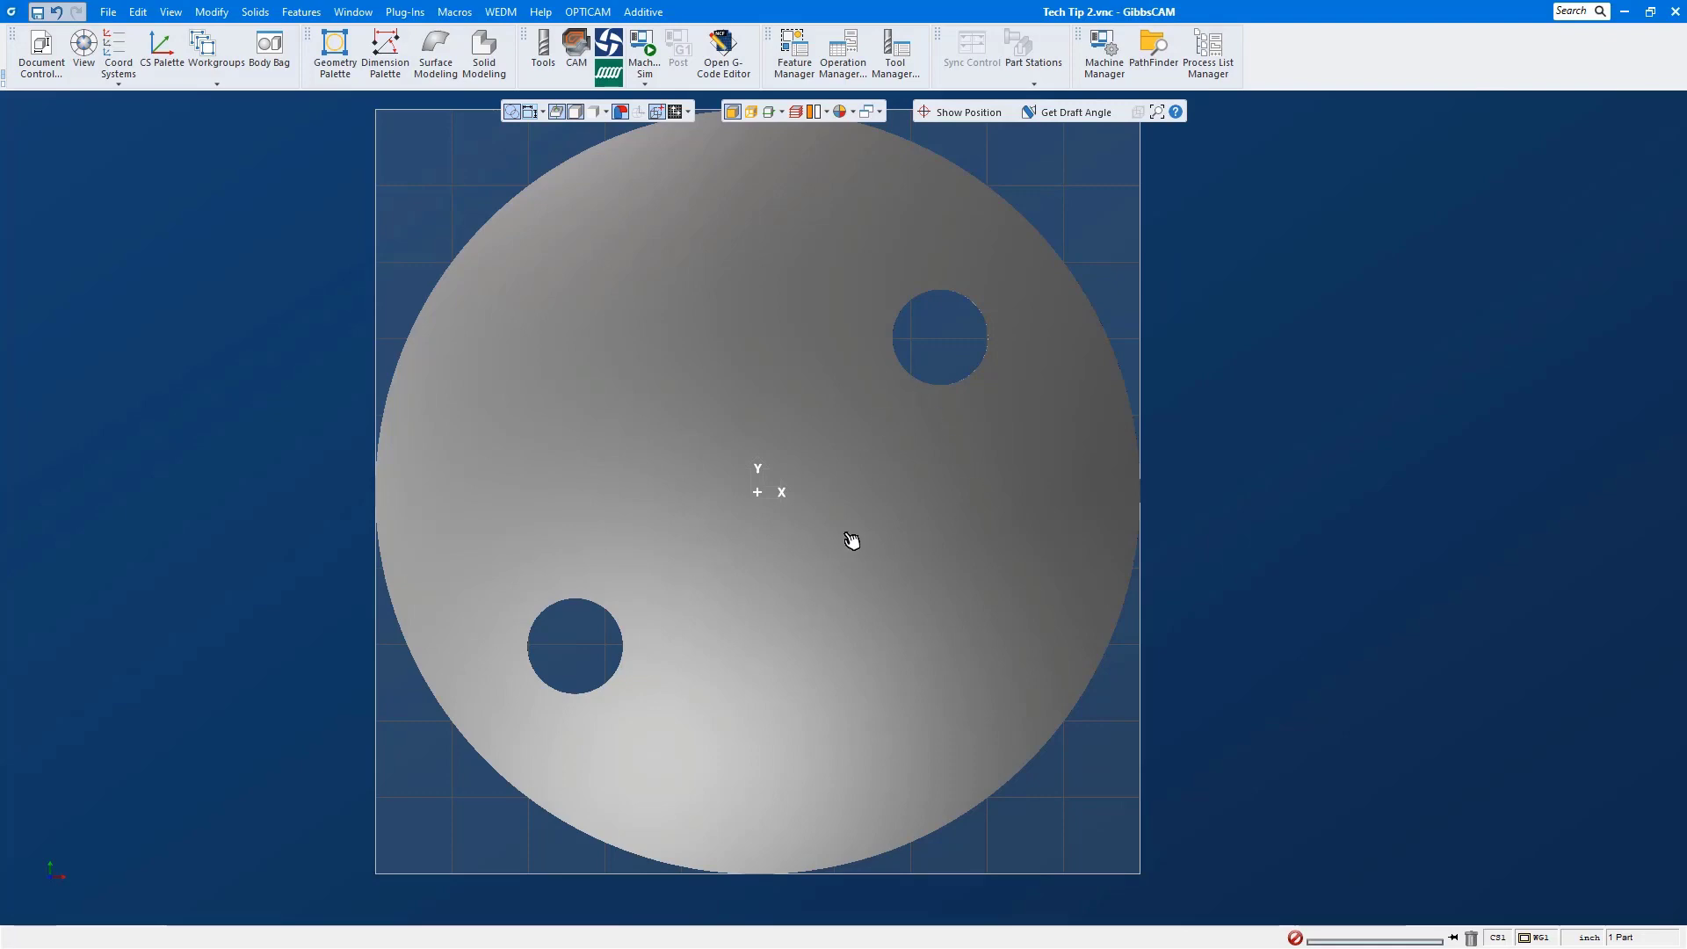
key("ctrl+i")
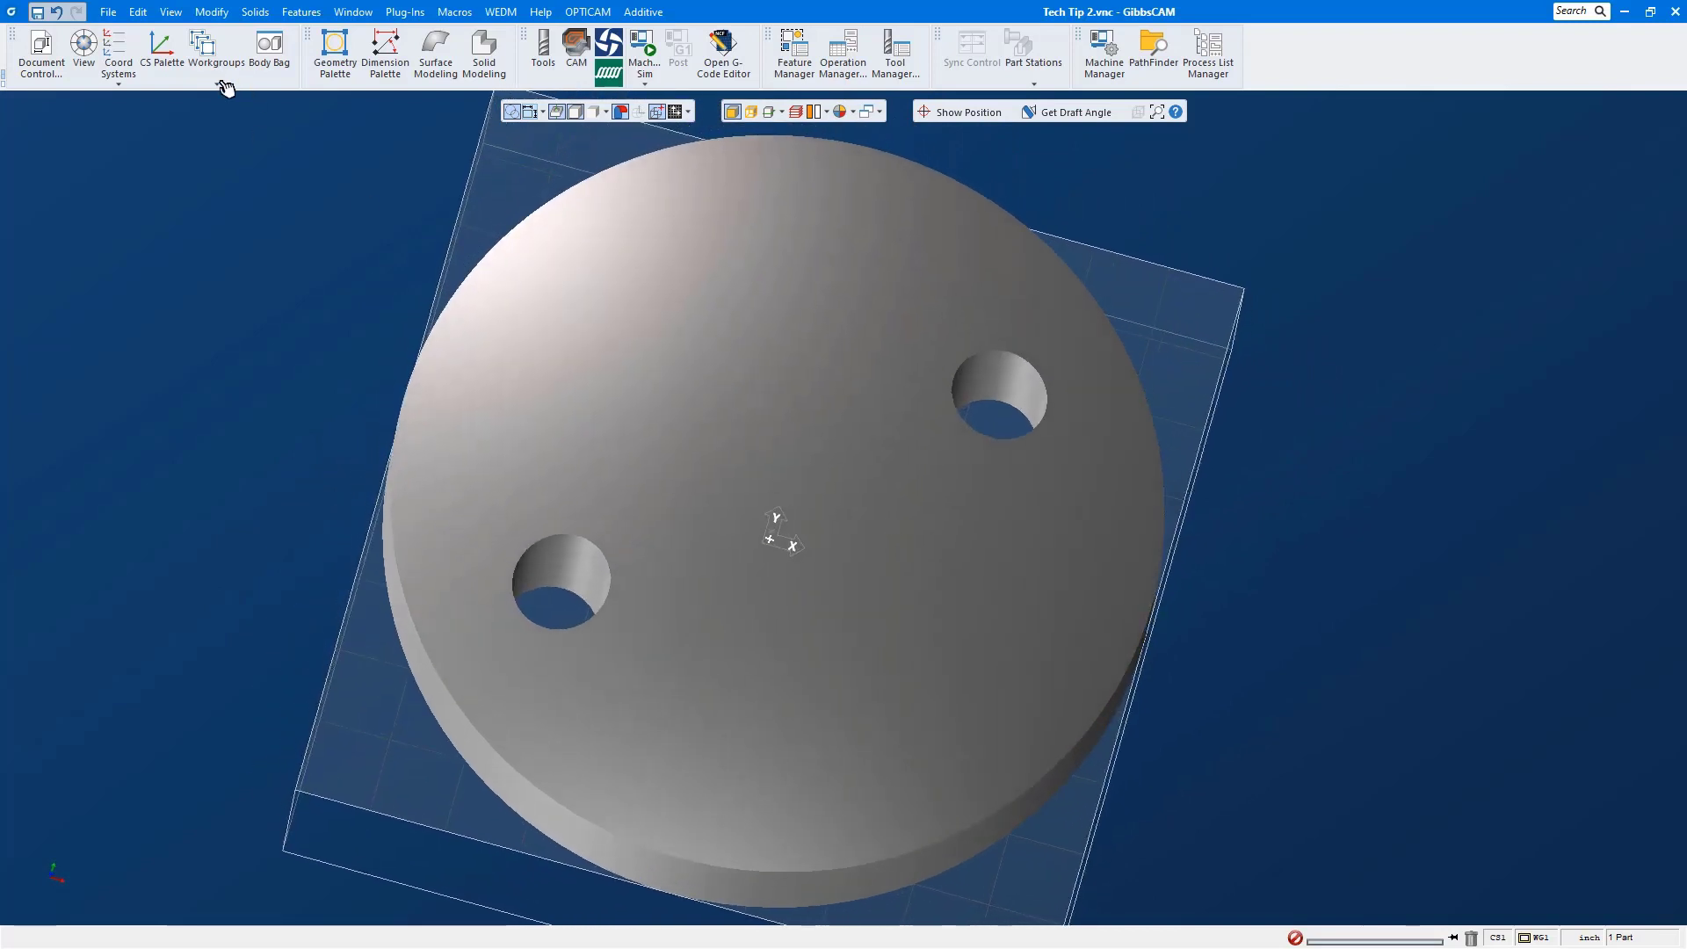
left_click(163, 49)
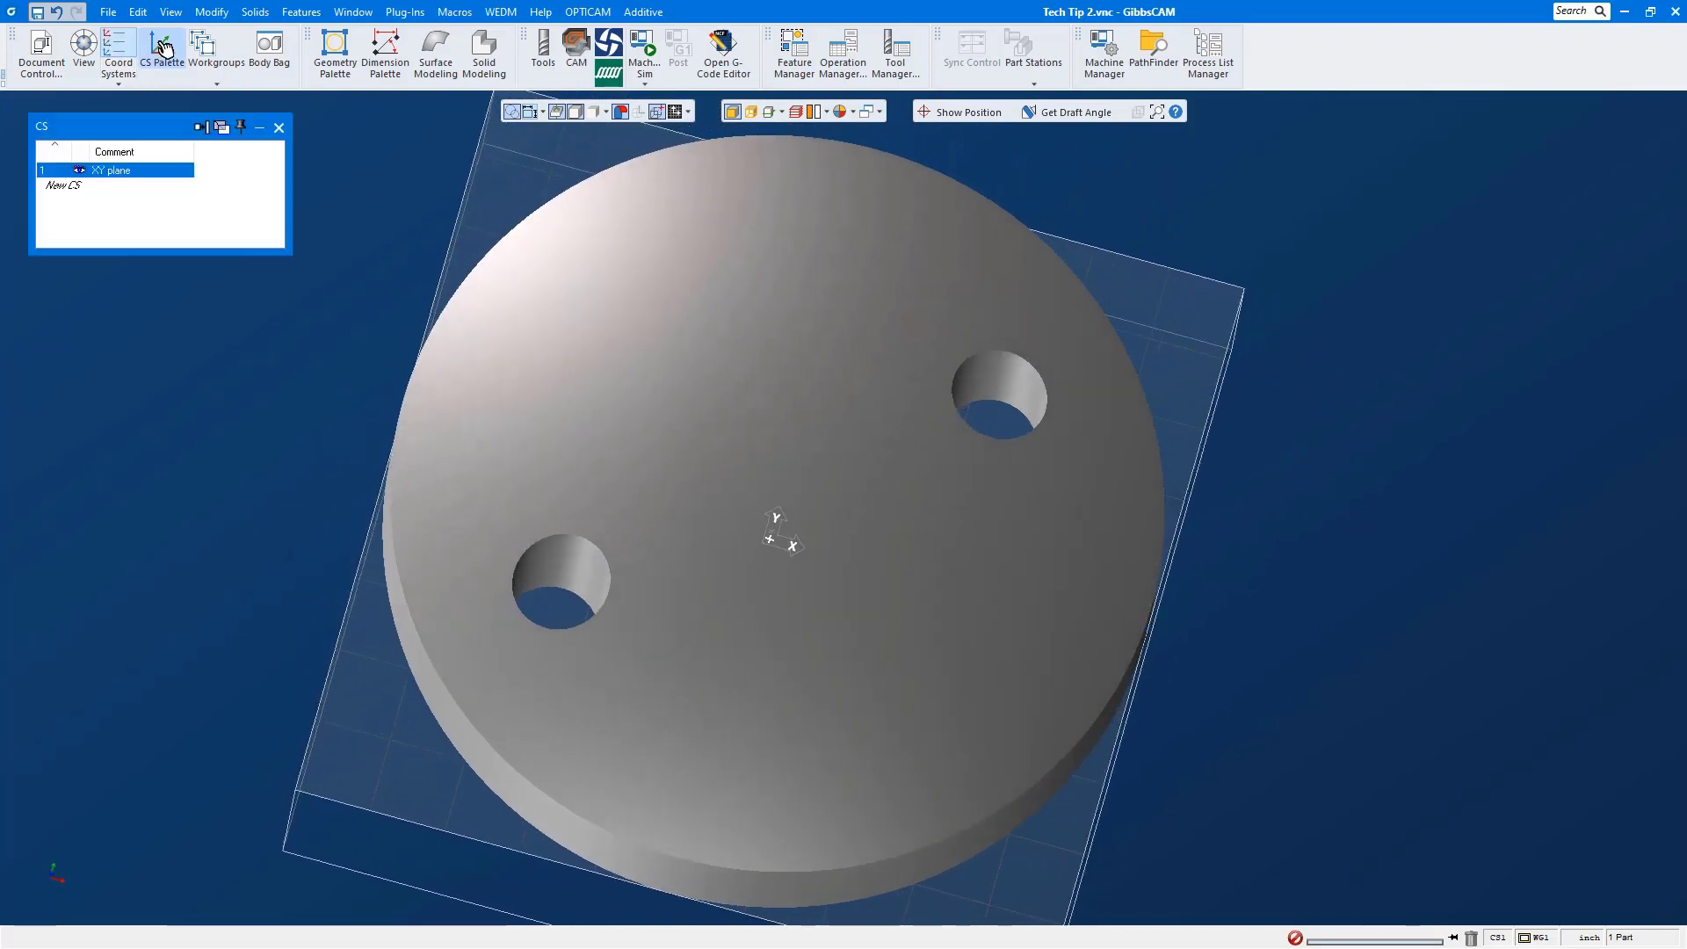
left_click(81, 185)
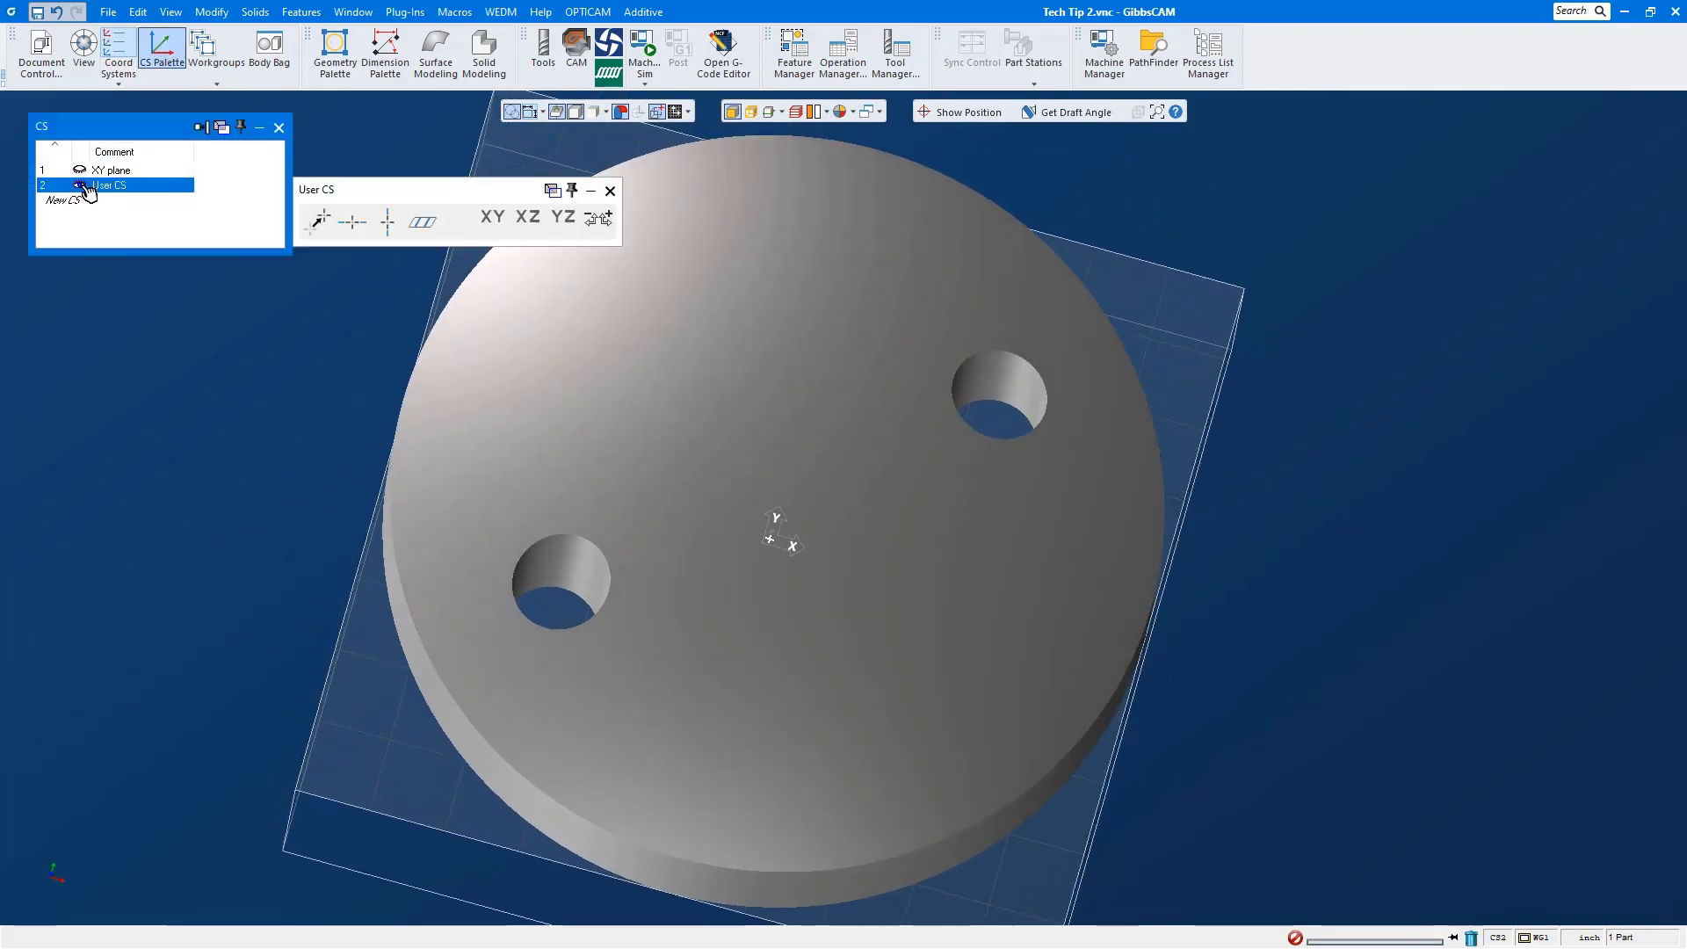
- Show hidden edges and align the User CS axis to the upper-right hole's edge
left_click(754, 112)
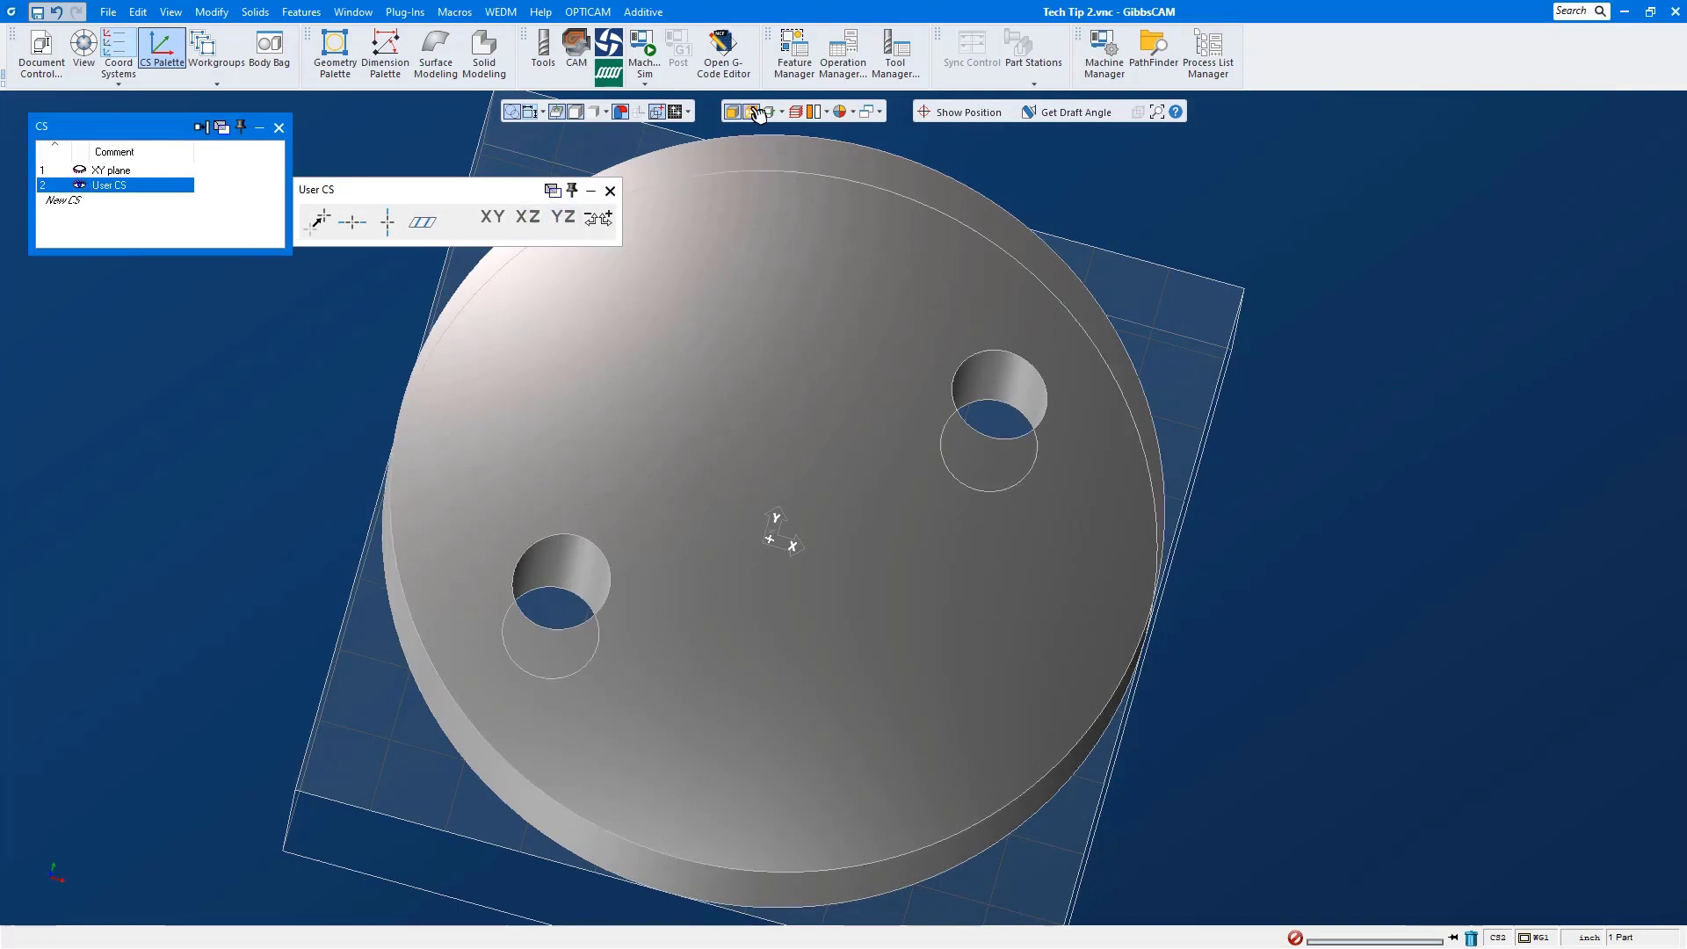
left_click(1024, 417)
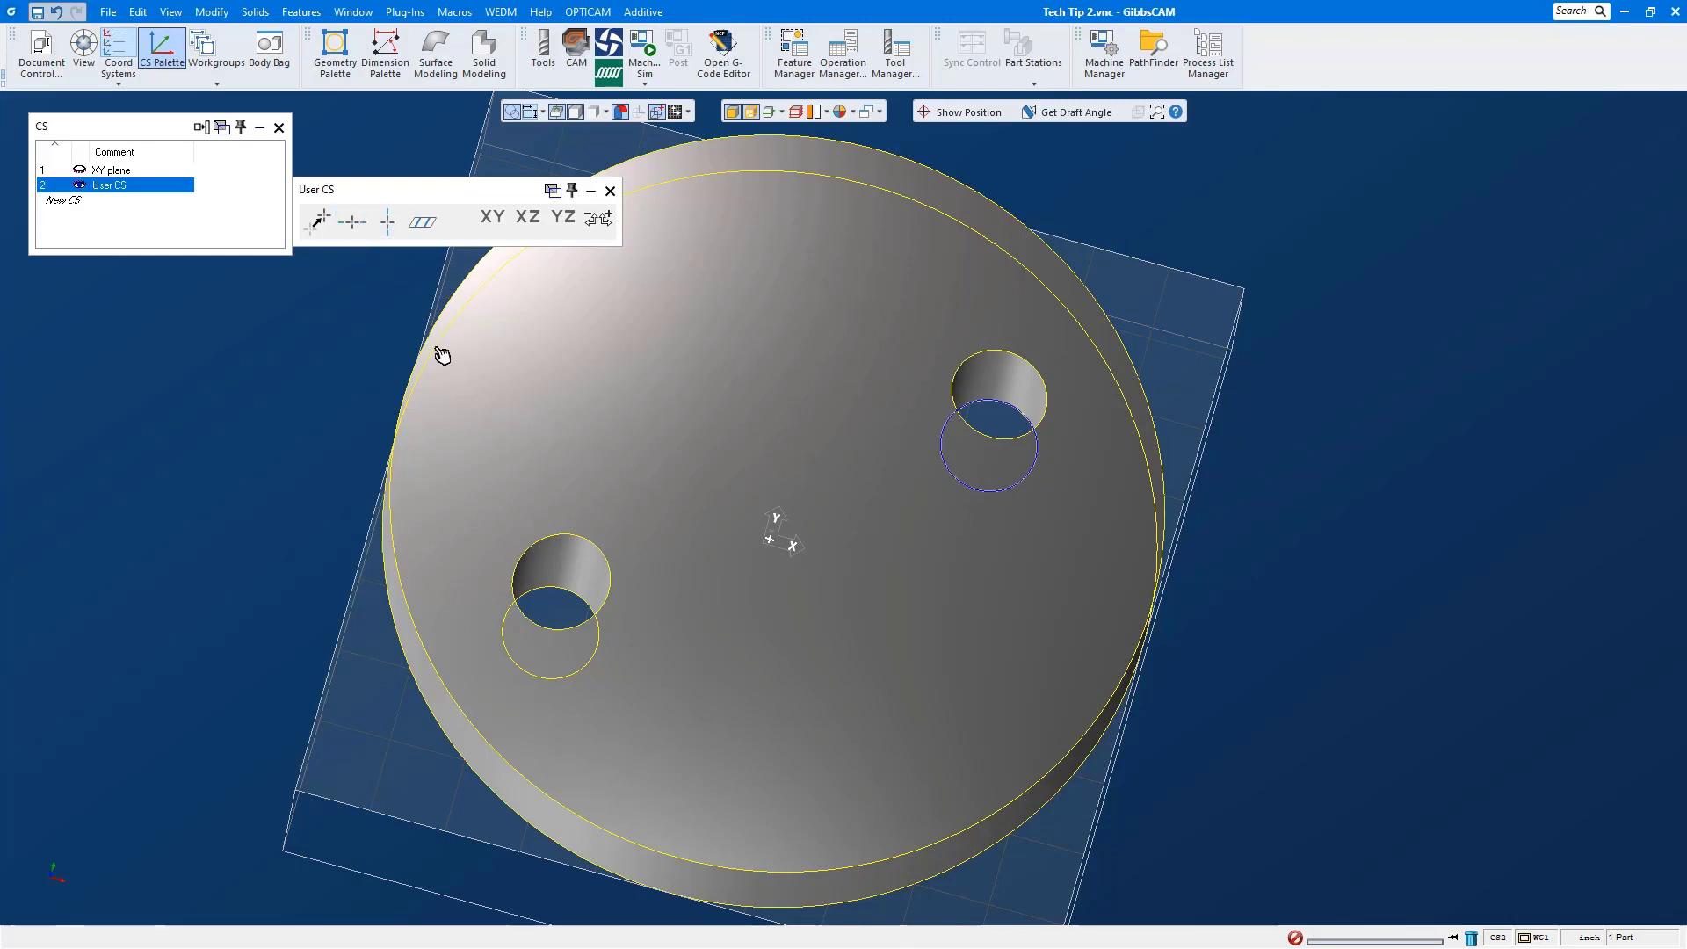
left_click(393, 226)
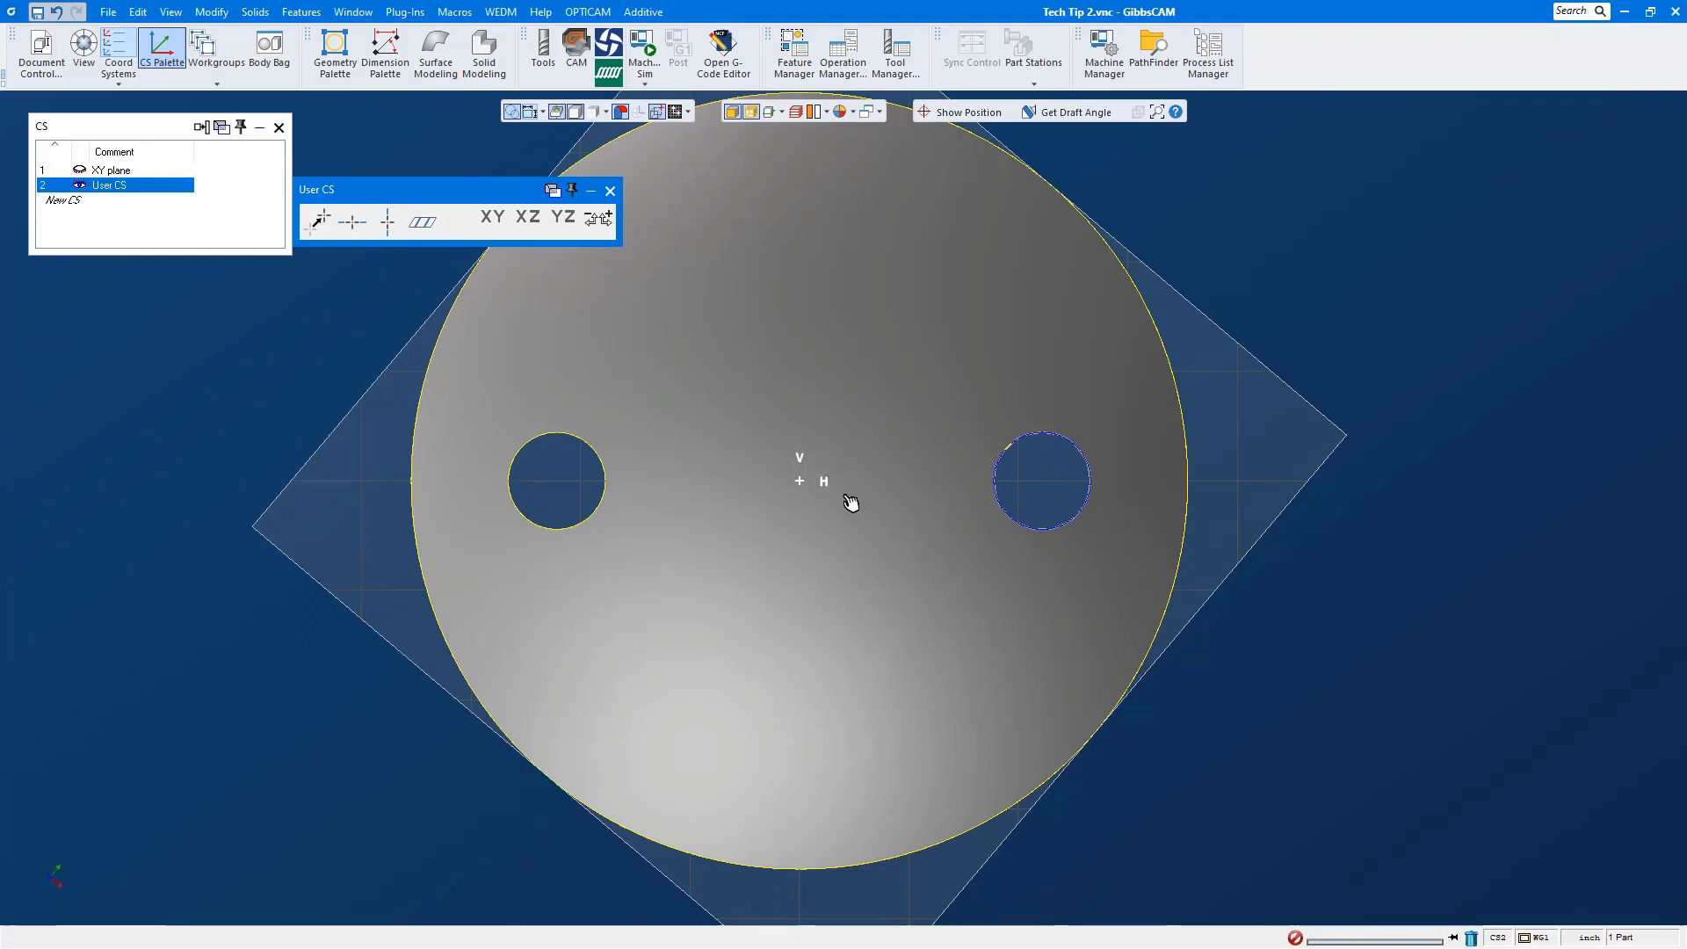
- Open the disc body's Properties and reassign its coordinate system to the User CS
right_click(850, 503)
left_click(907, 572)
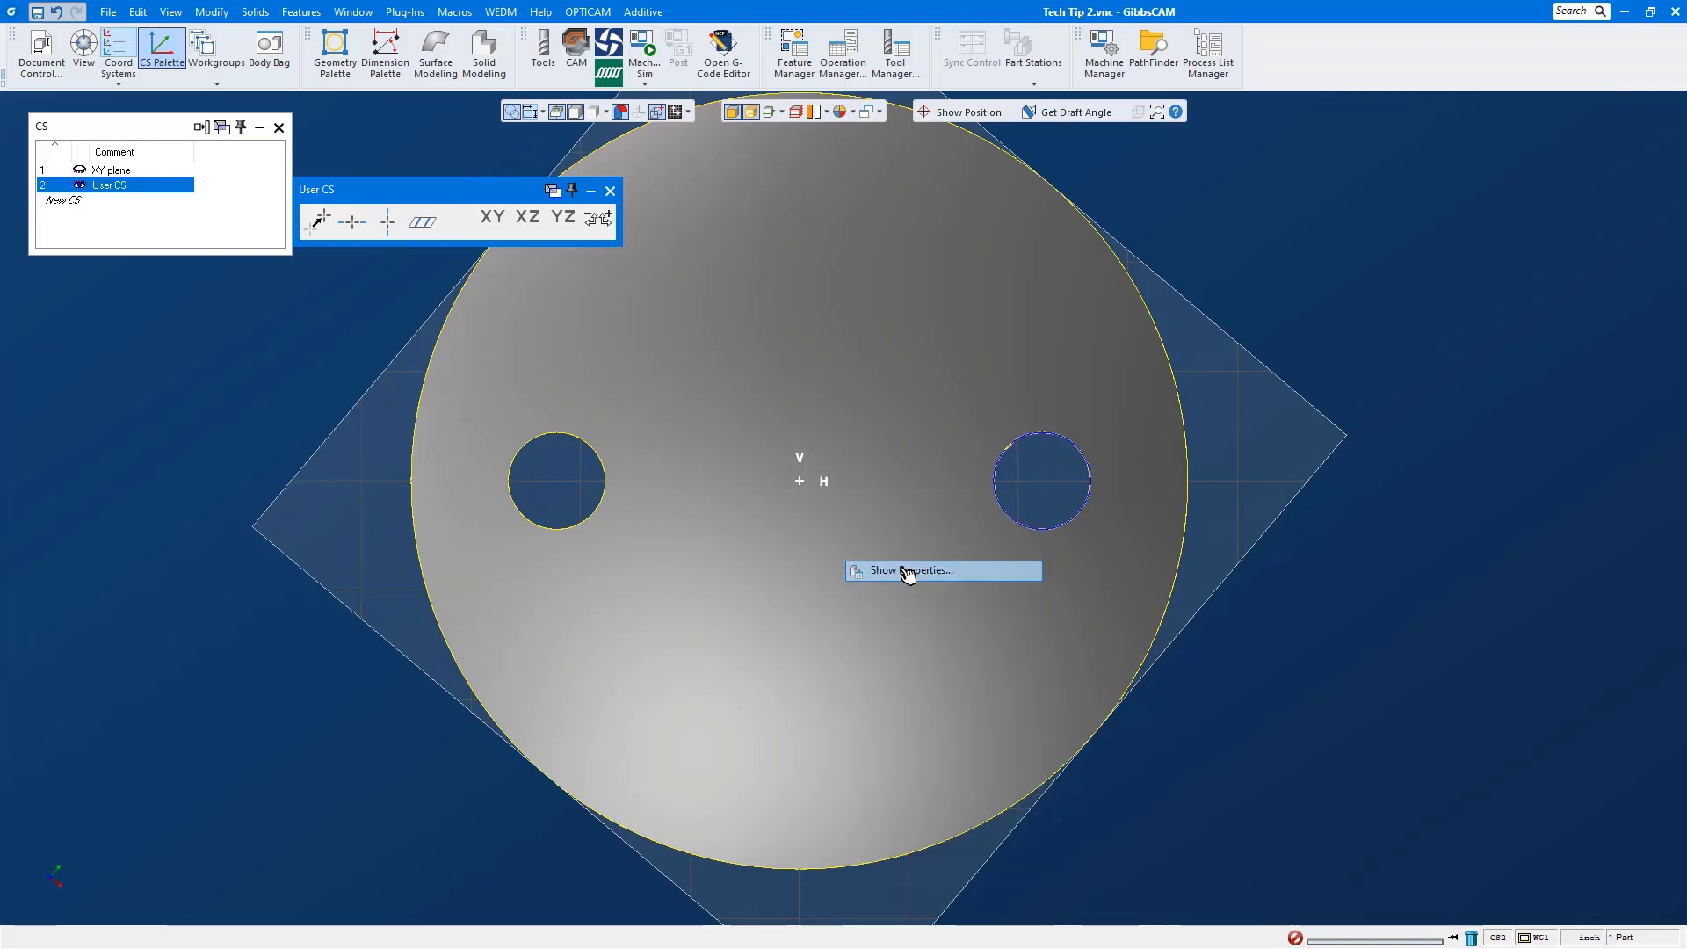
middle_click_drag(919, 678, 859, 384)
left_click(852, 388)
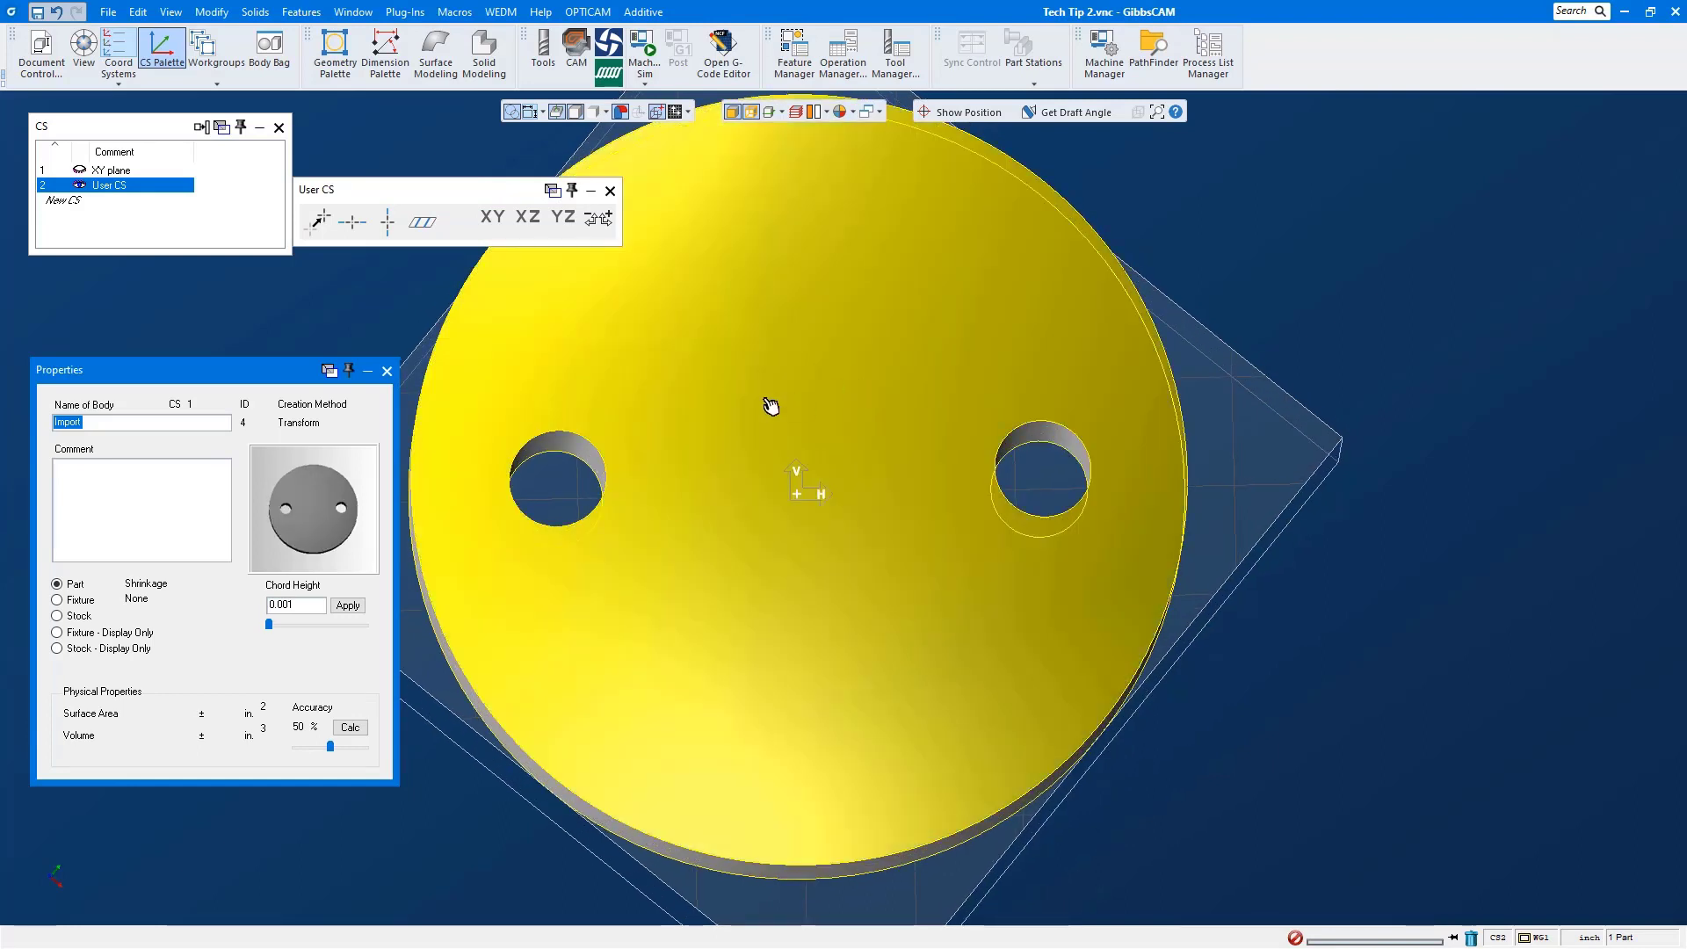
right_click(121, 137)
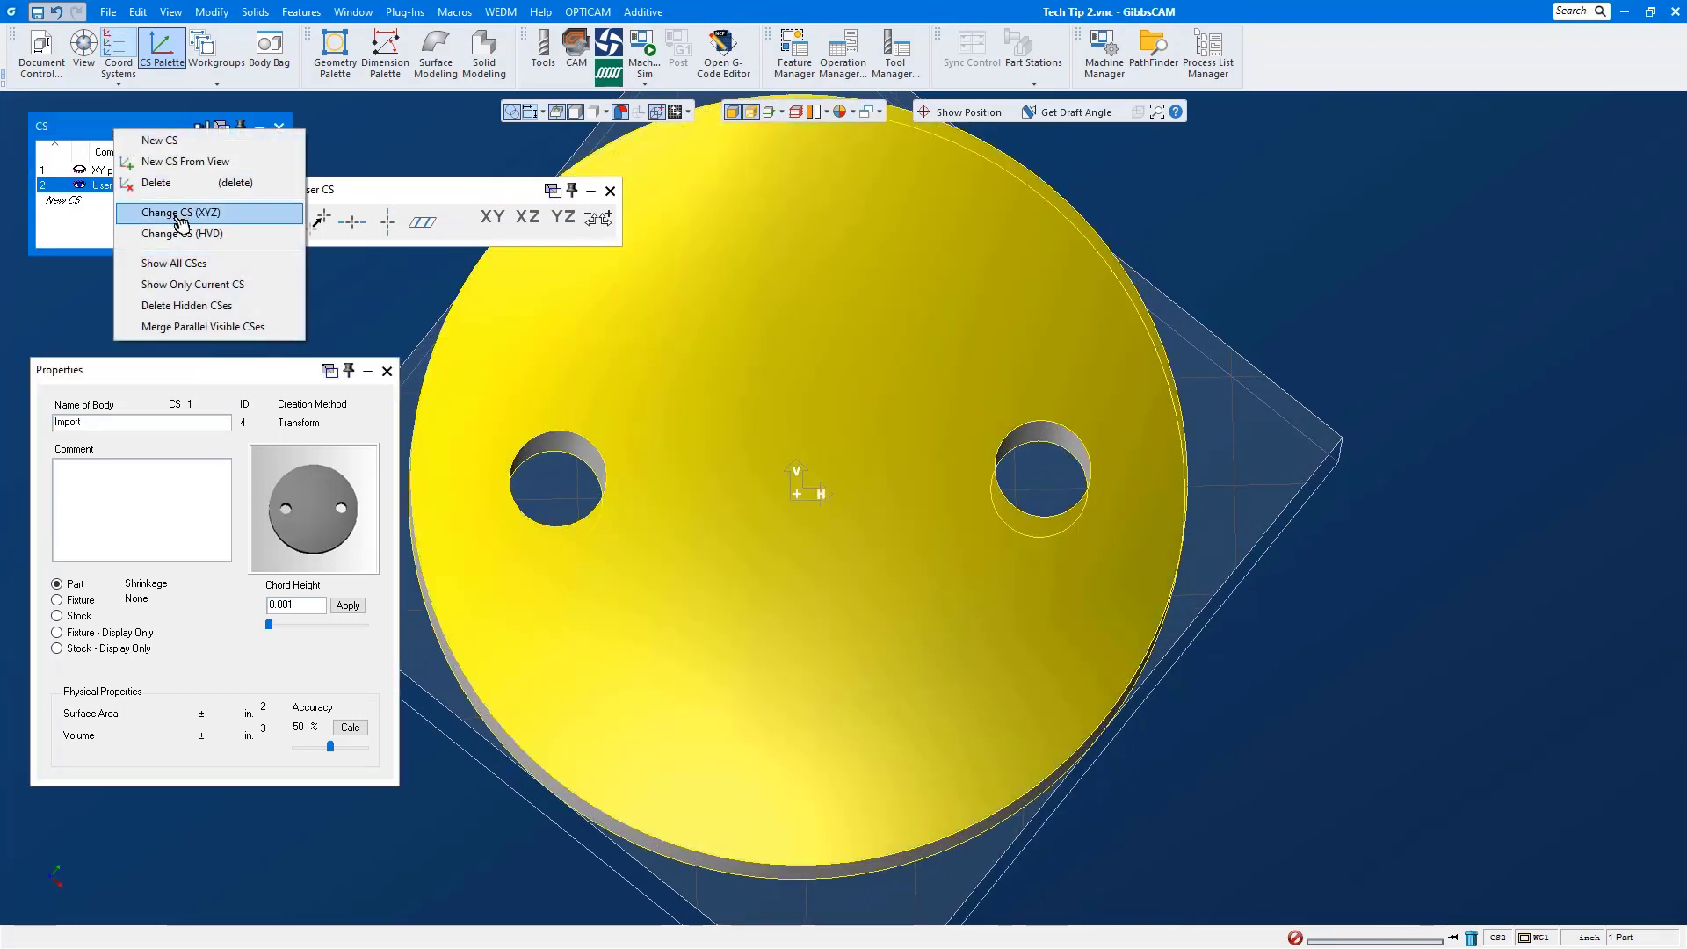
left_click(180, 214)
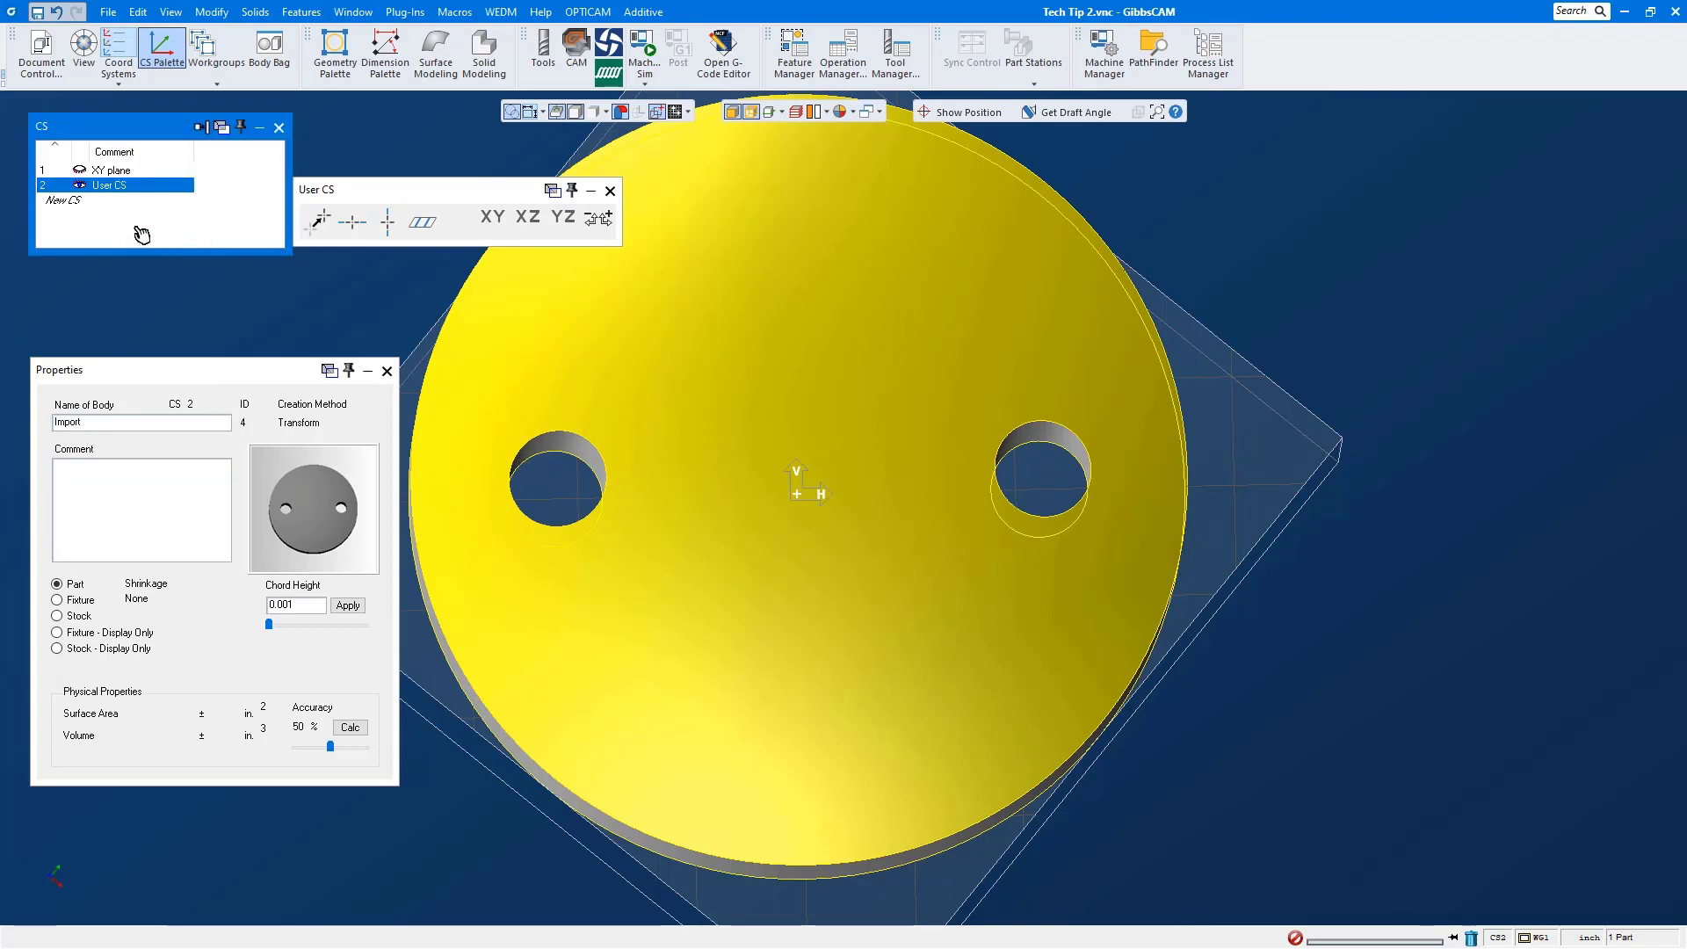
- Carry the disc into CS 1 on the XY plane, holes along X, and view isometrically
left_click(131, 172)
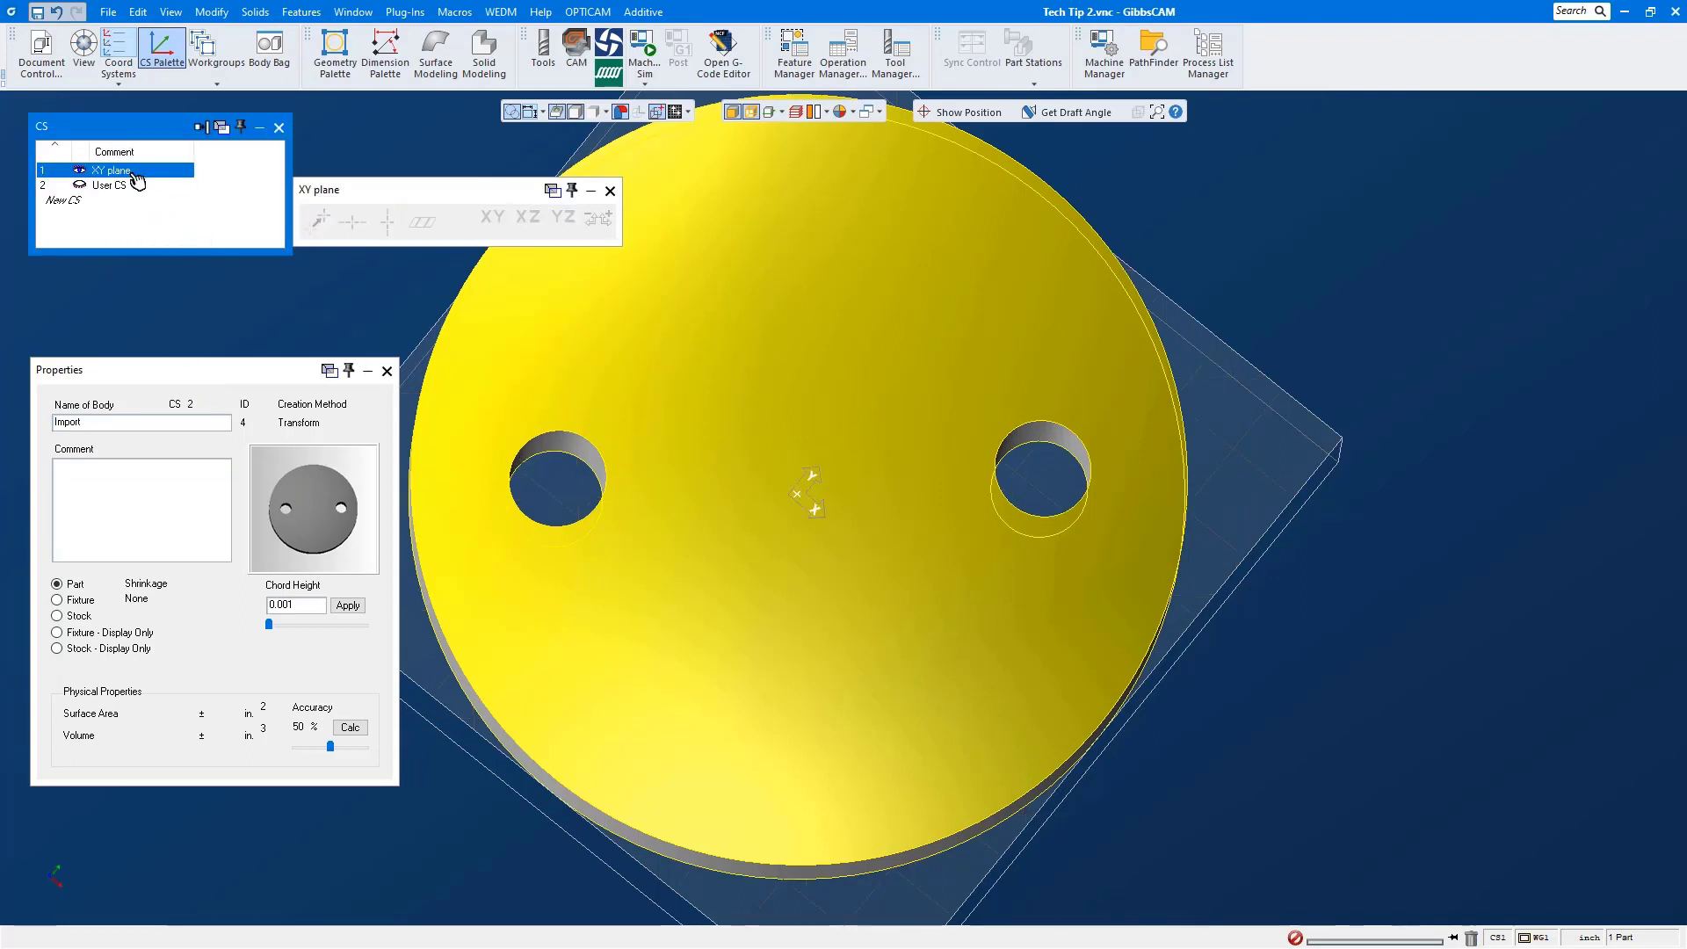
right_click(132, 126)
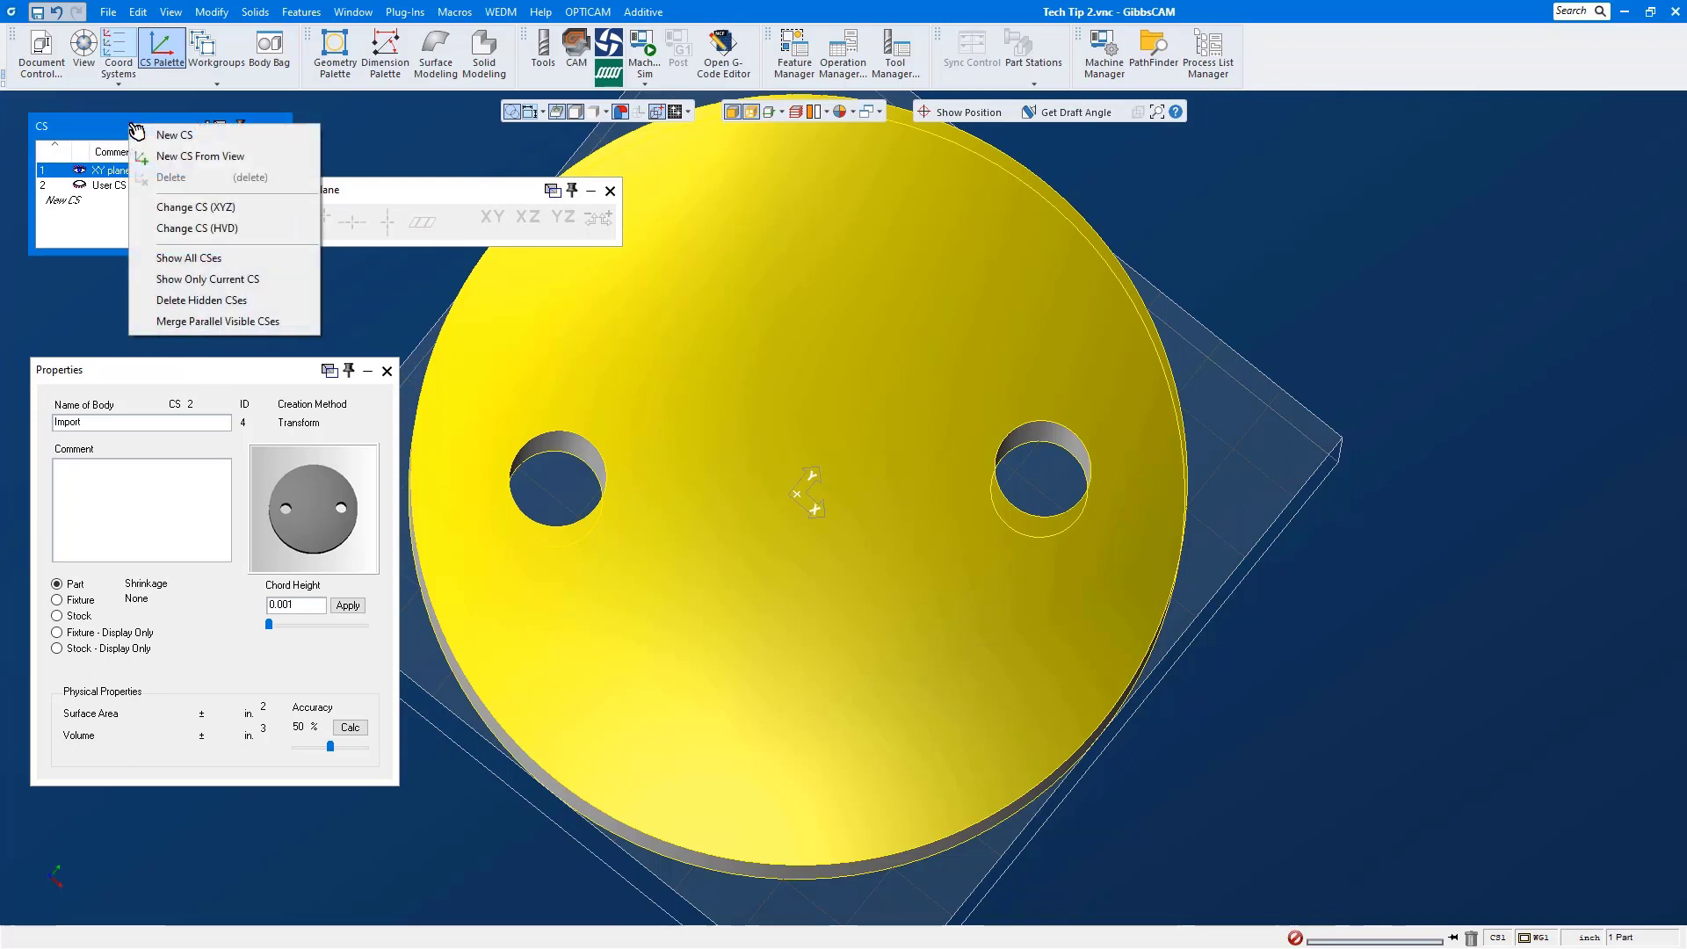
left_click(215, 229)
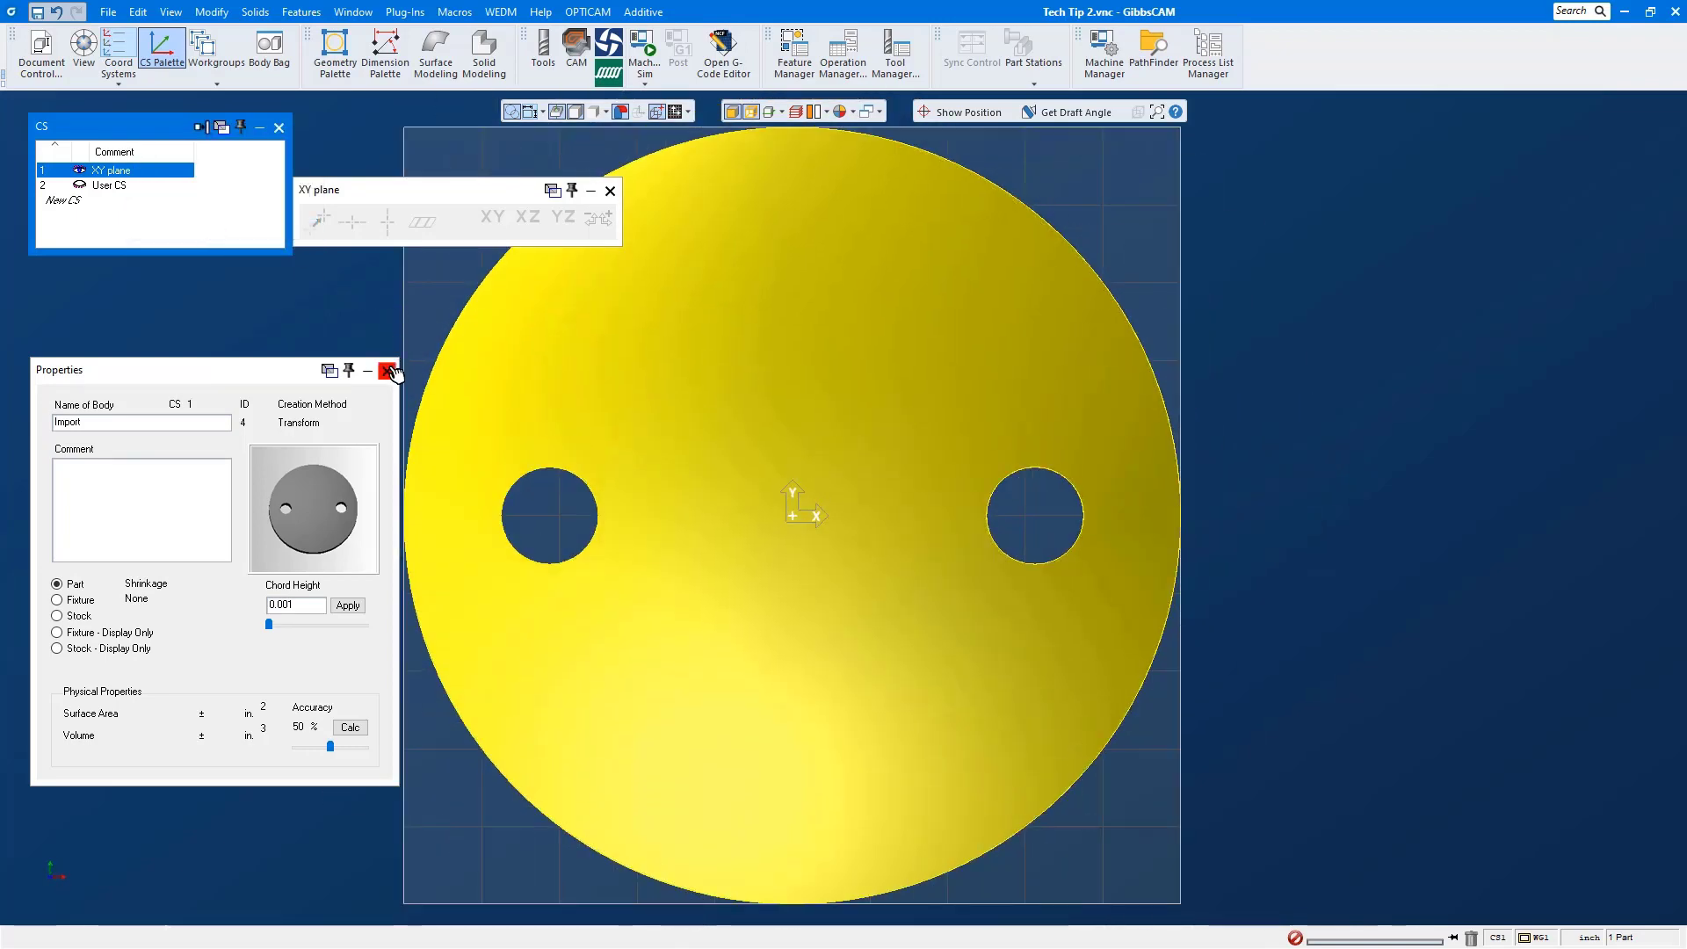
left_click(387, 371)
key("Home")
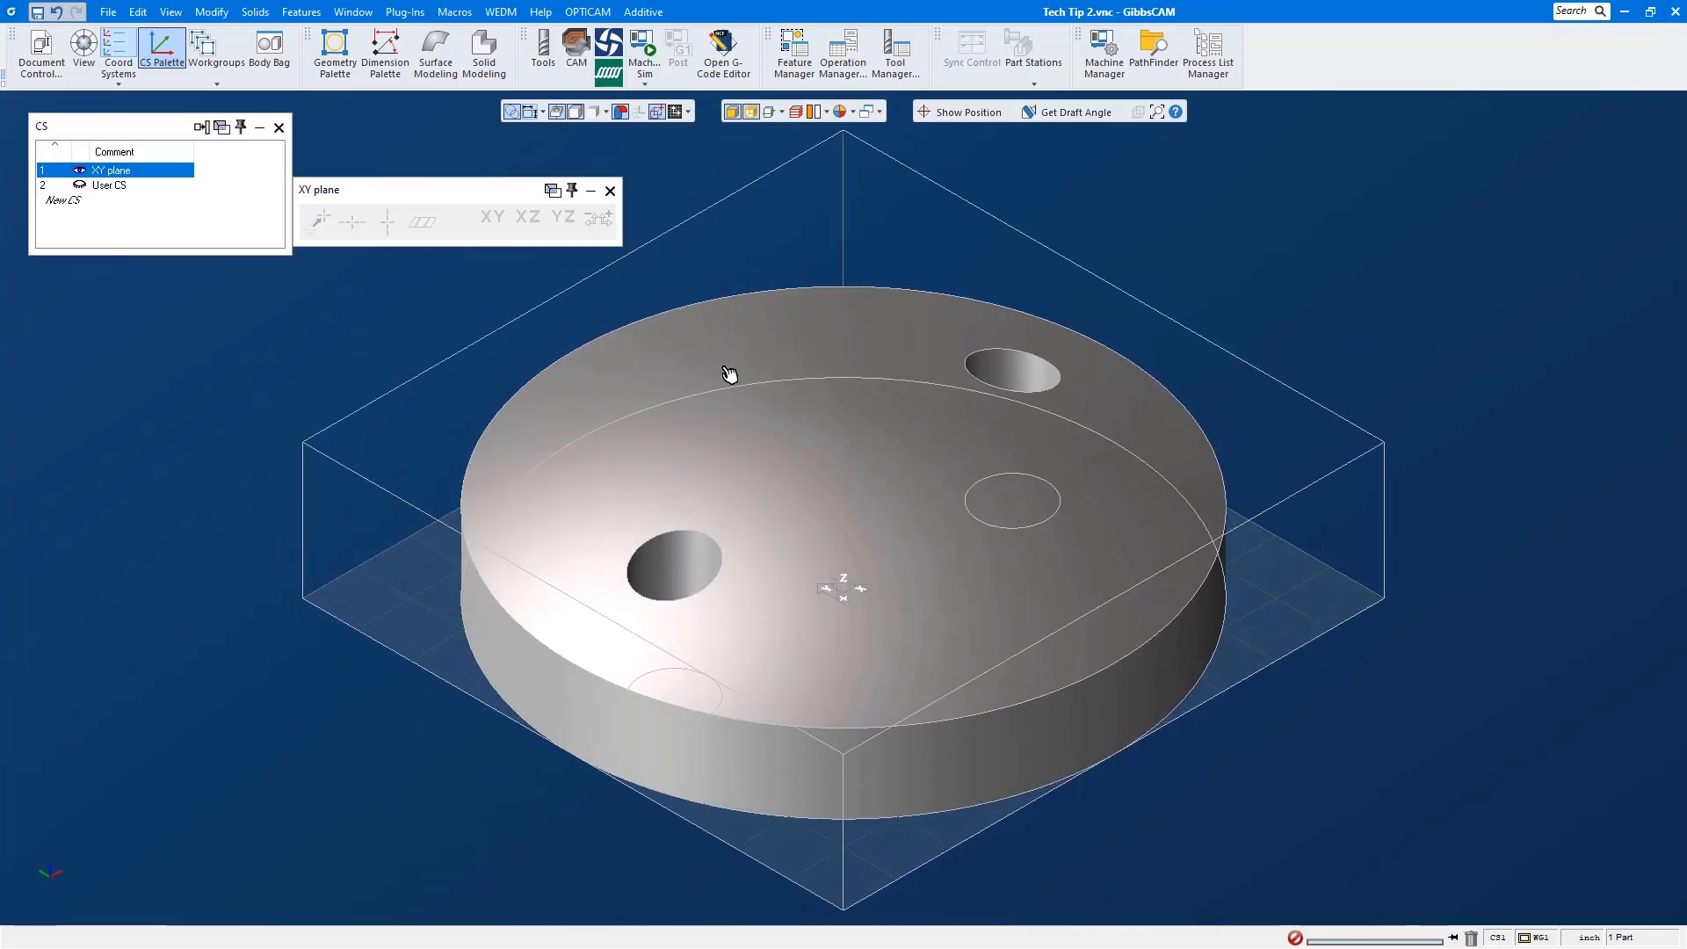
- Switch the view to Shaded render mode so the disc's edge lines are hidden
left_click(751, 113)
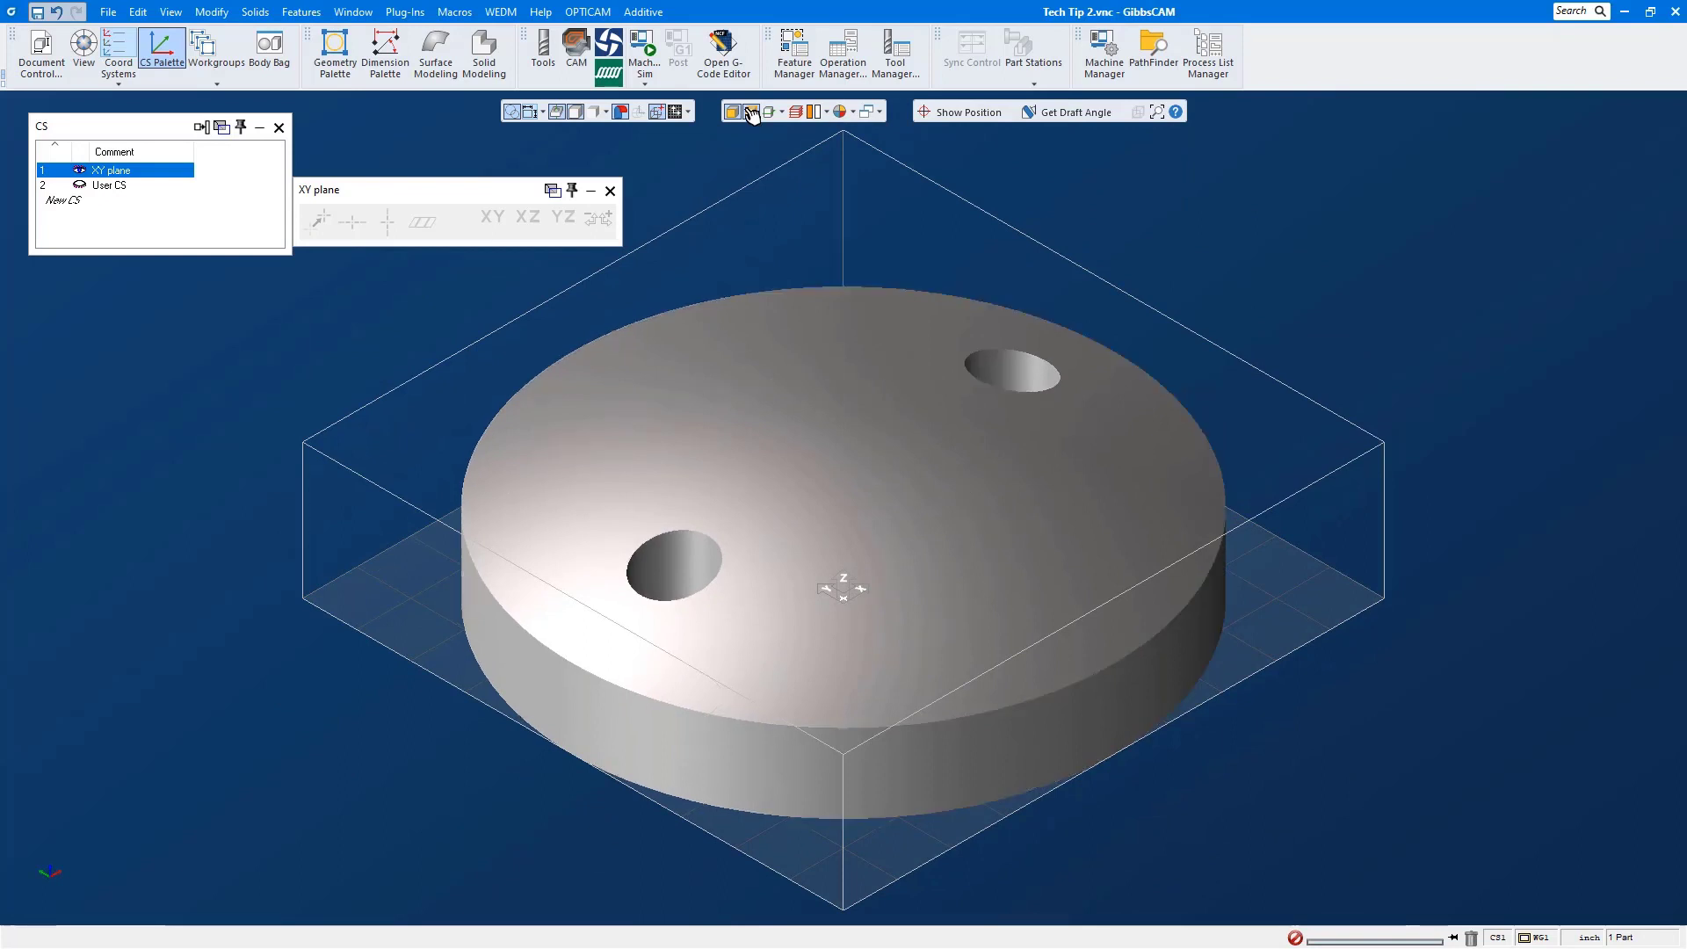